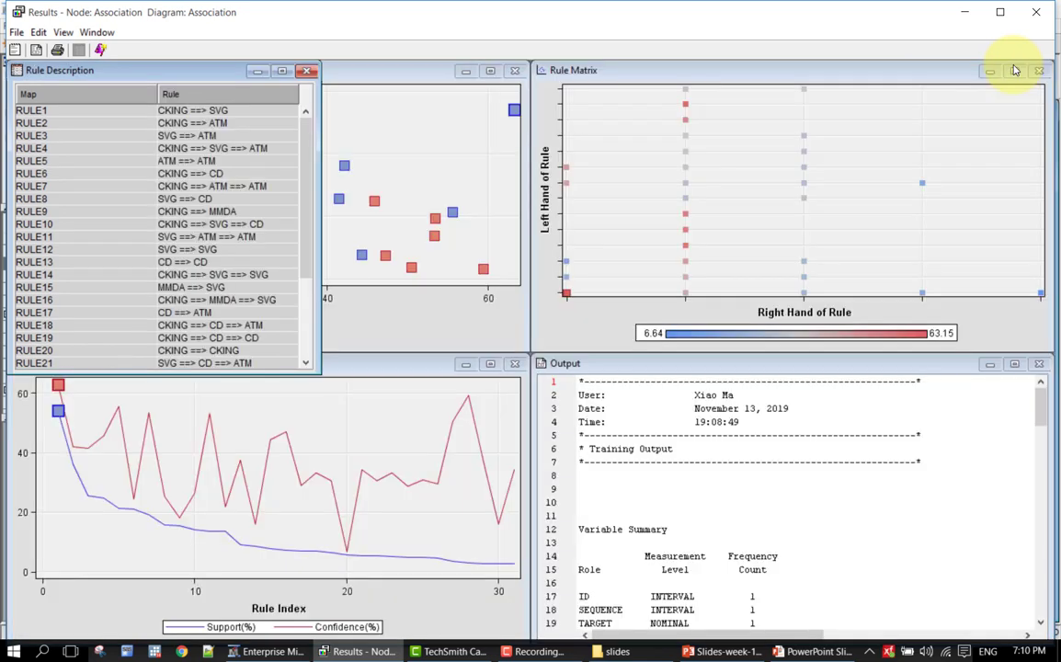
Move and enlarge the Rule Description table to read all the sequence rules, and close the Association results.
left_click_drag(204, 79, 729, 80)
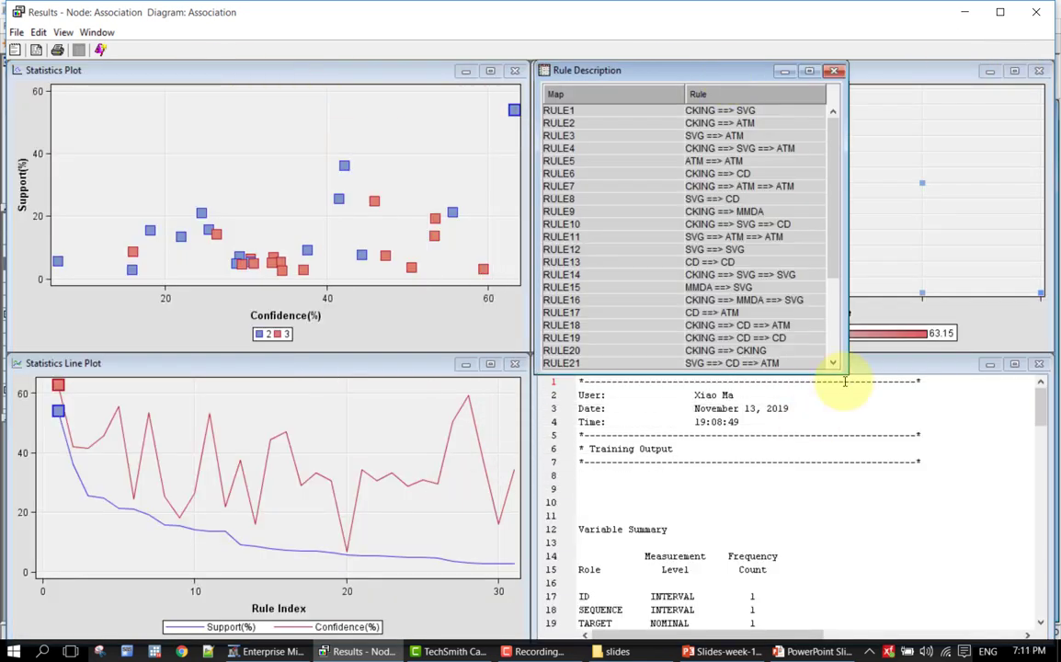
left_click_drag(840, 369, 953, 513)
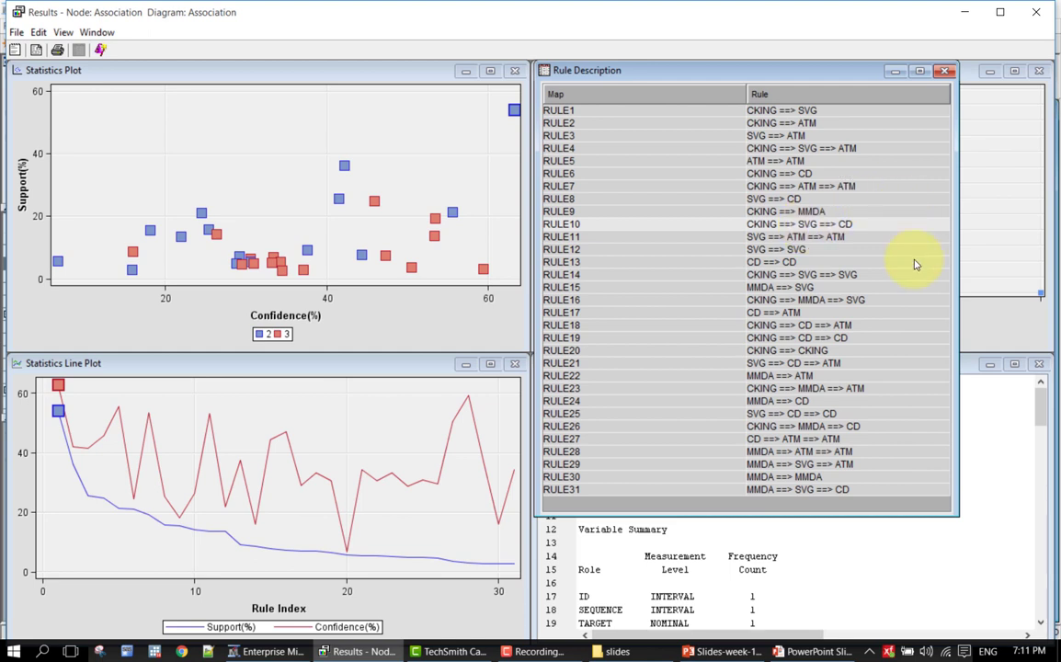
left_click(944, 71)
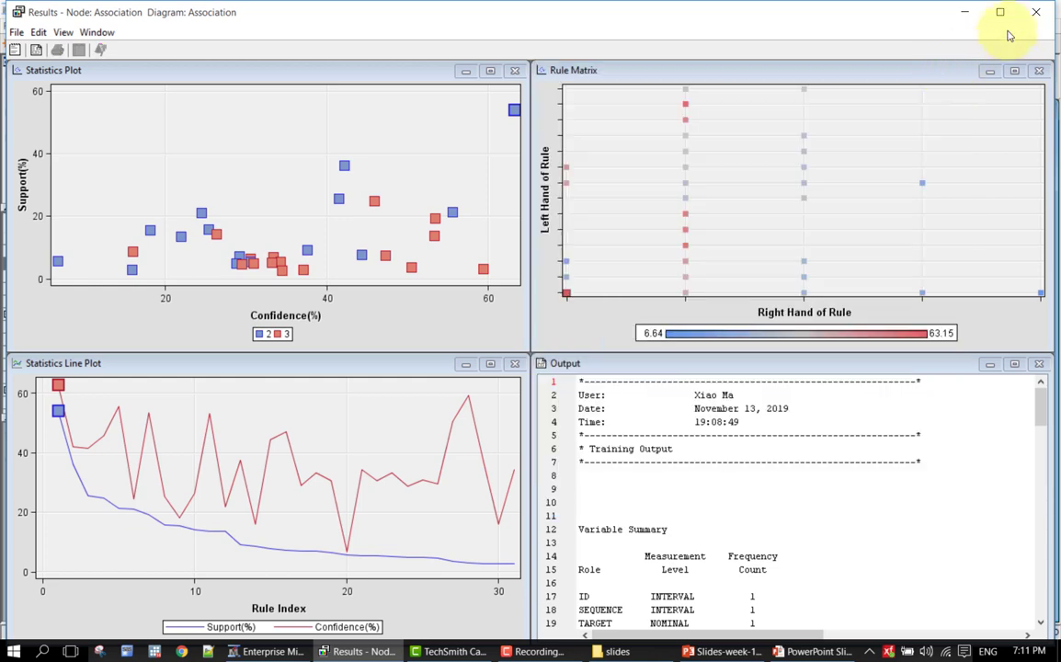
left_click(1033, 19)
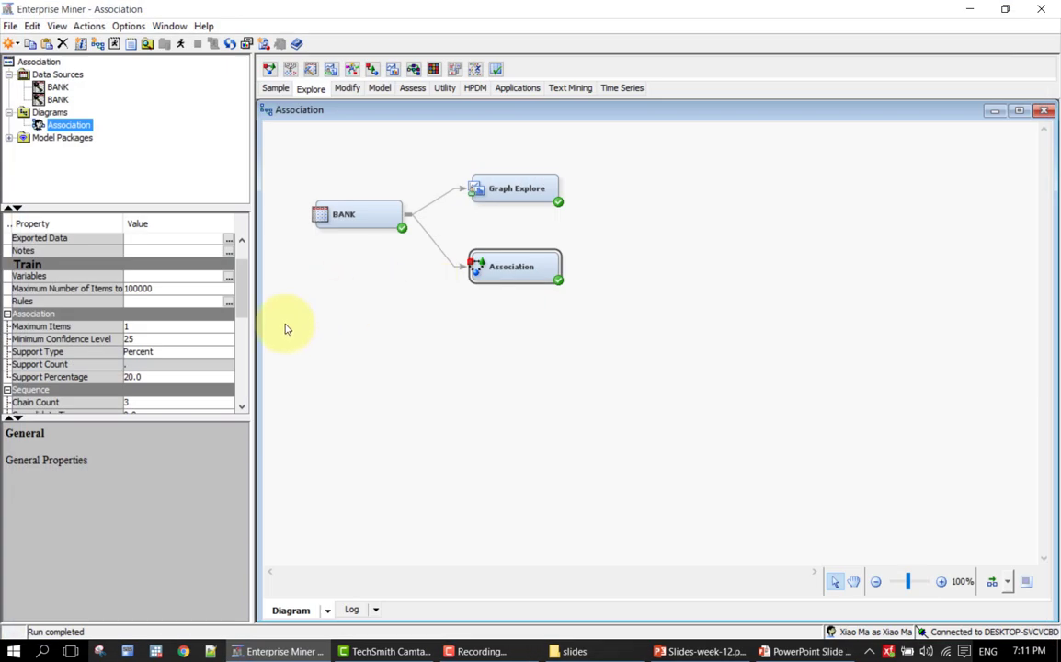
Set the Association node's sequence Chain Count to 2.
left_click_drag(243, 289, 243, 308)
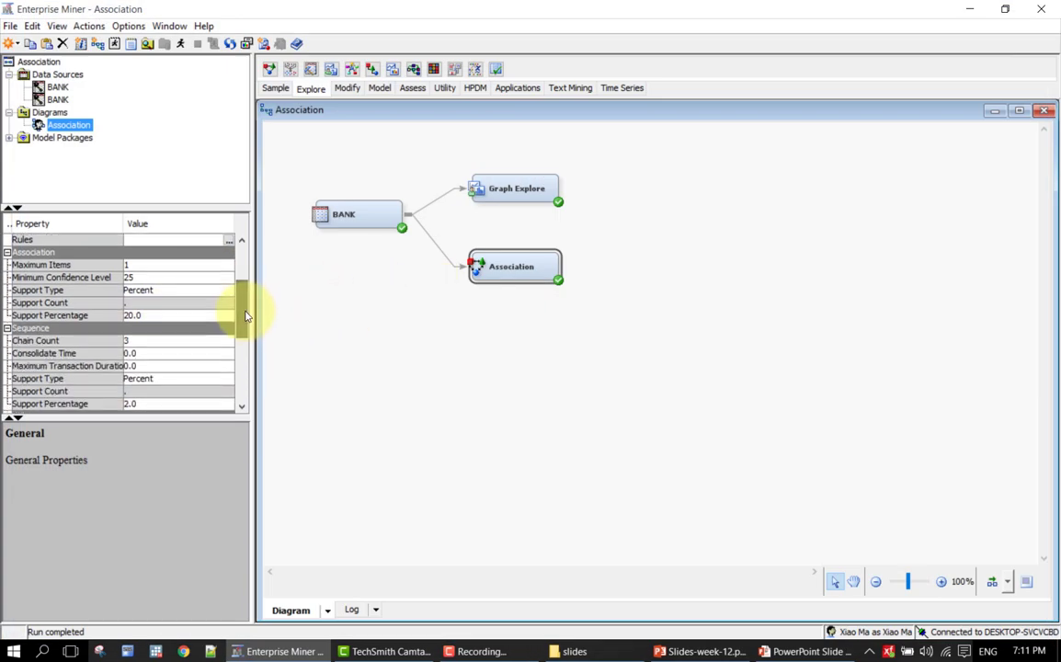
left_click(144, 341)
type("2")
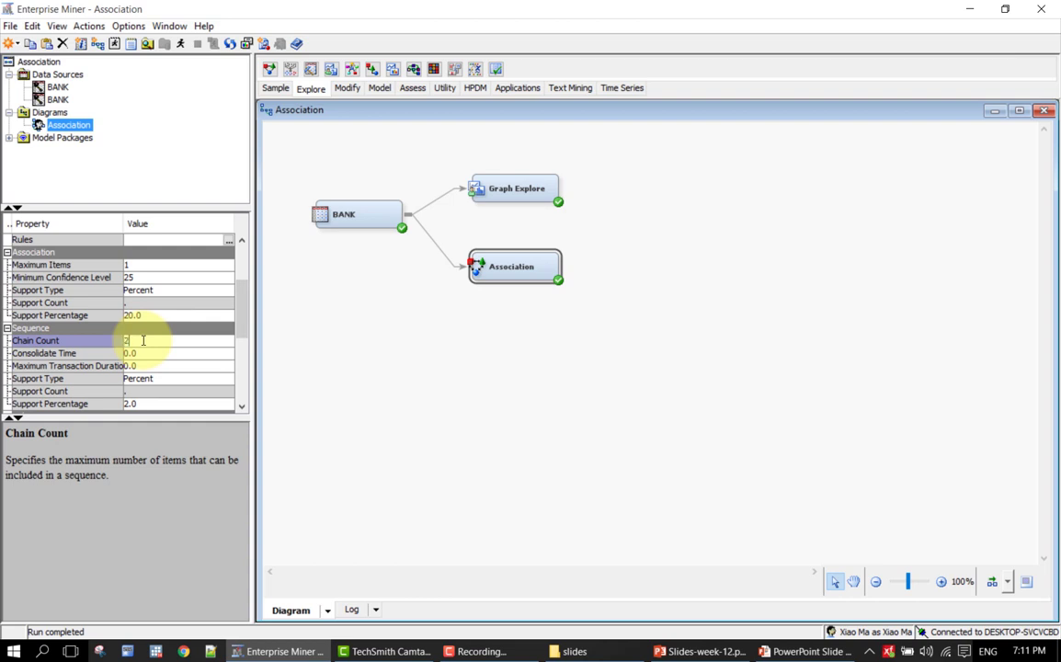
key("Return")
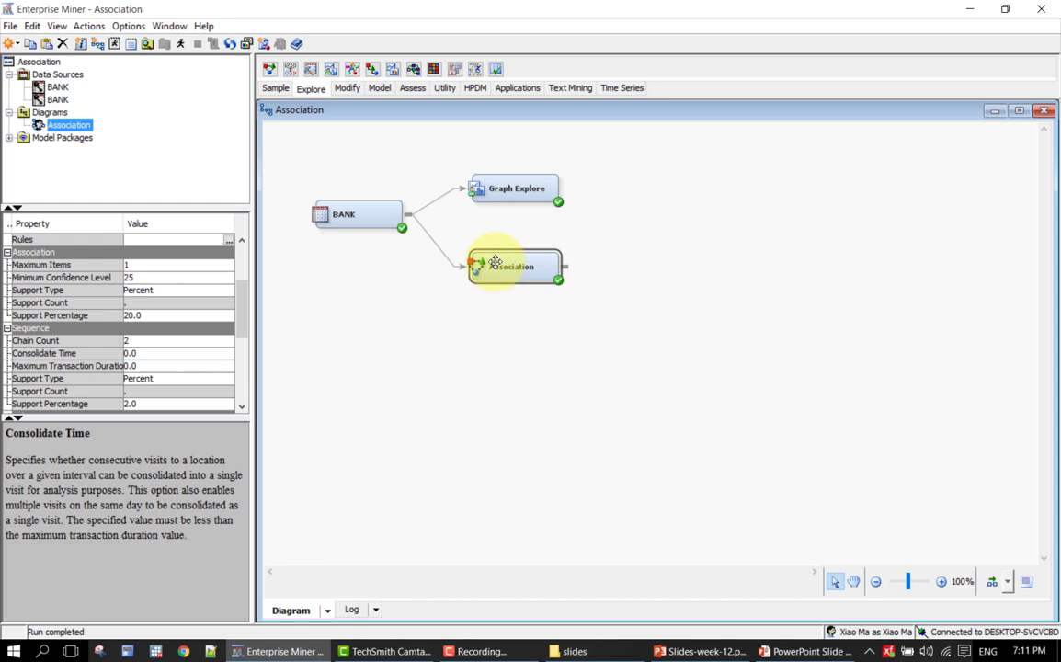
Exclude the VISIT sequence variable from the Association node by setting its Use to No.
scroll(244, 263, "up", 3)
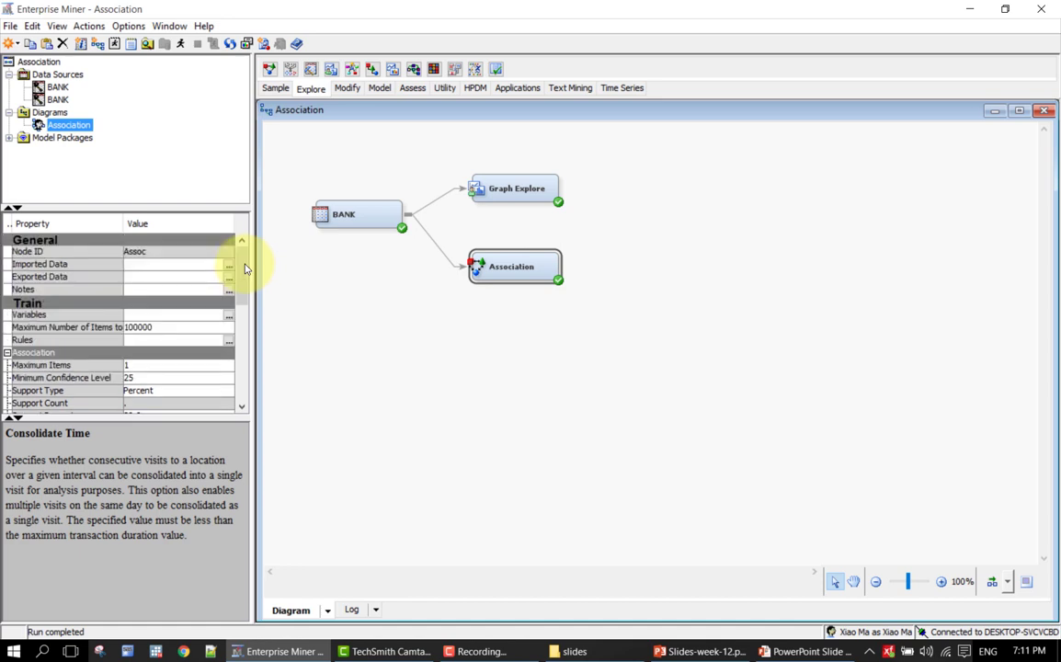
left_click(229, 315)
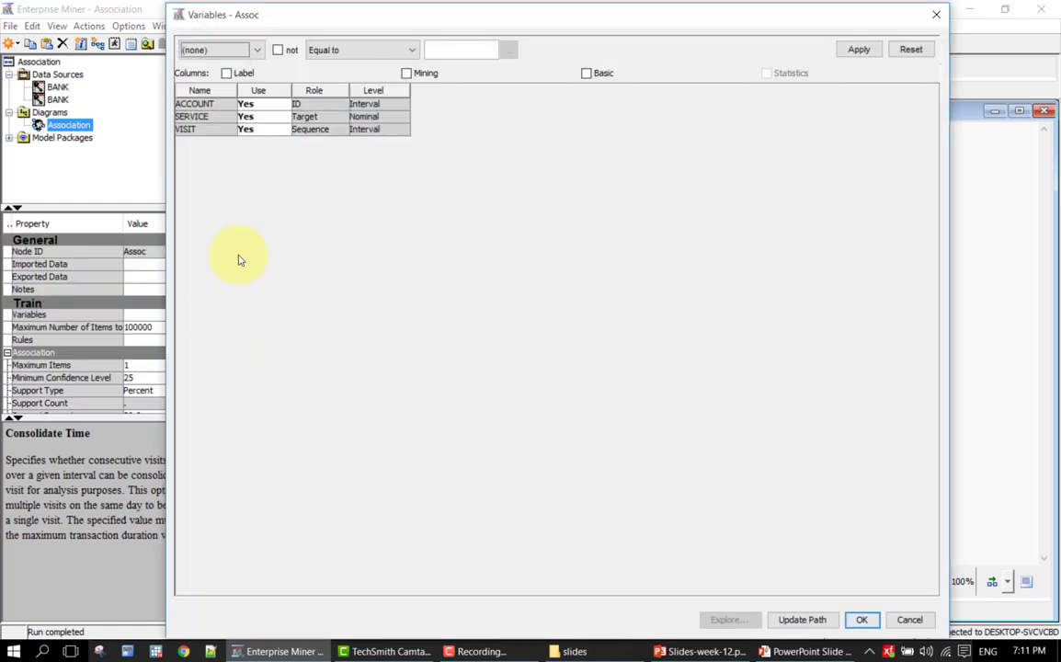
left_click(220, 131)
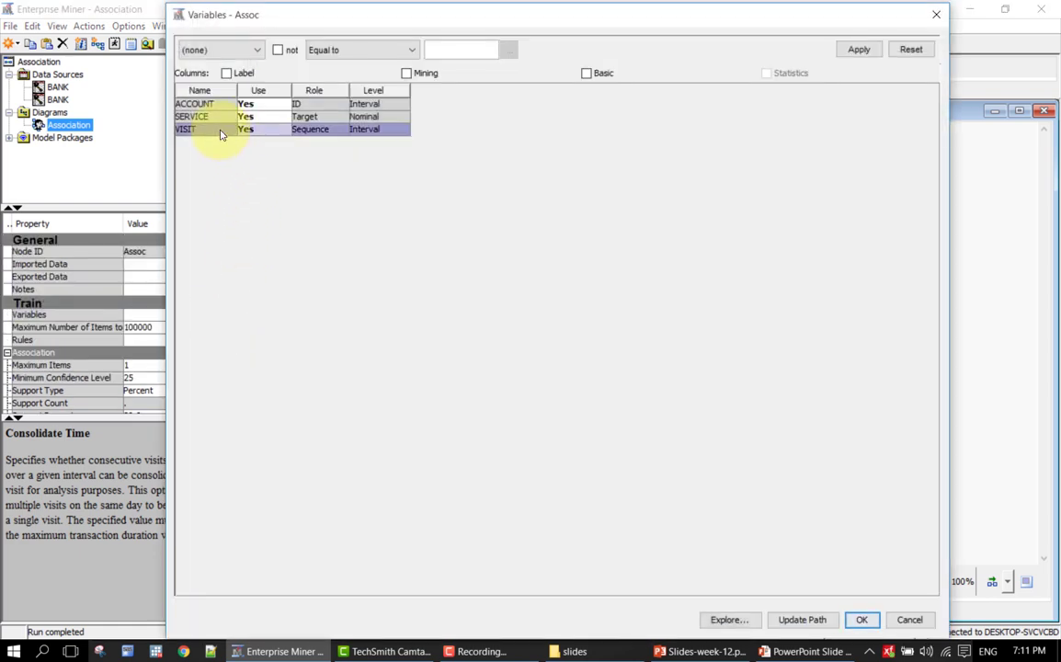
left_click_drag(431, 19, 599, 155)
left_click_drag(418, 154, 532, 332)
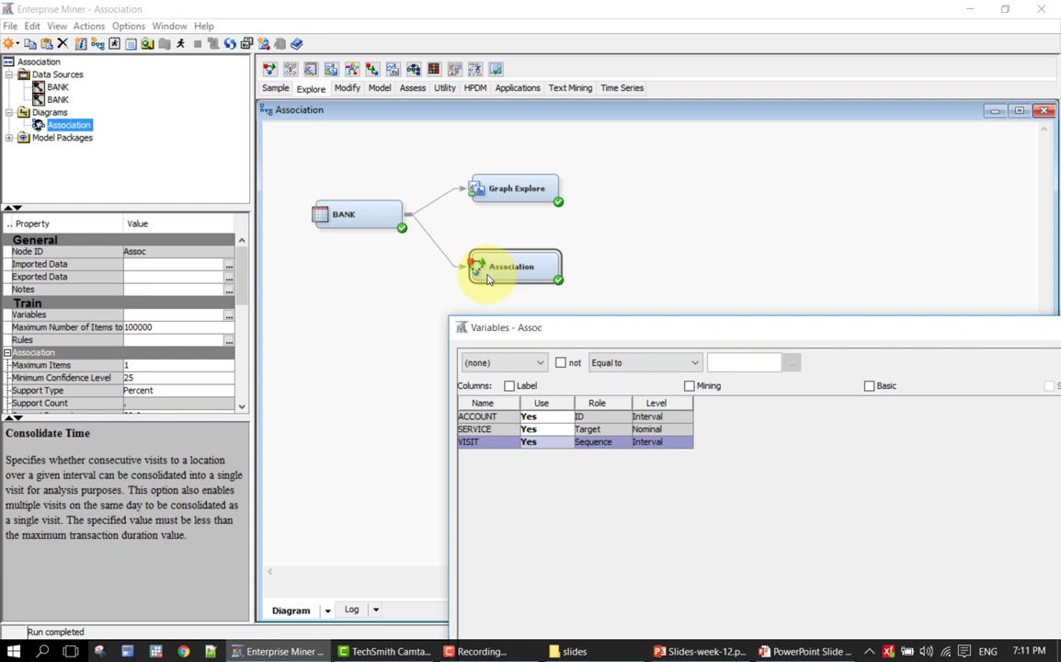
left_click_drag(654, 318, 433, 24)
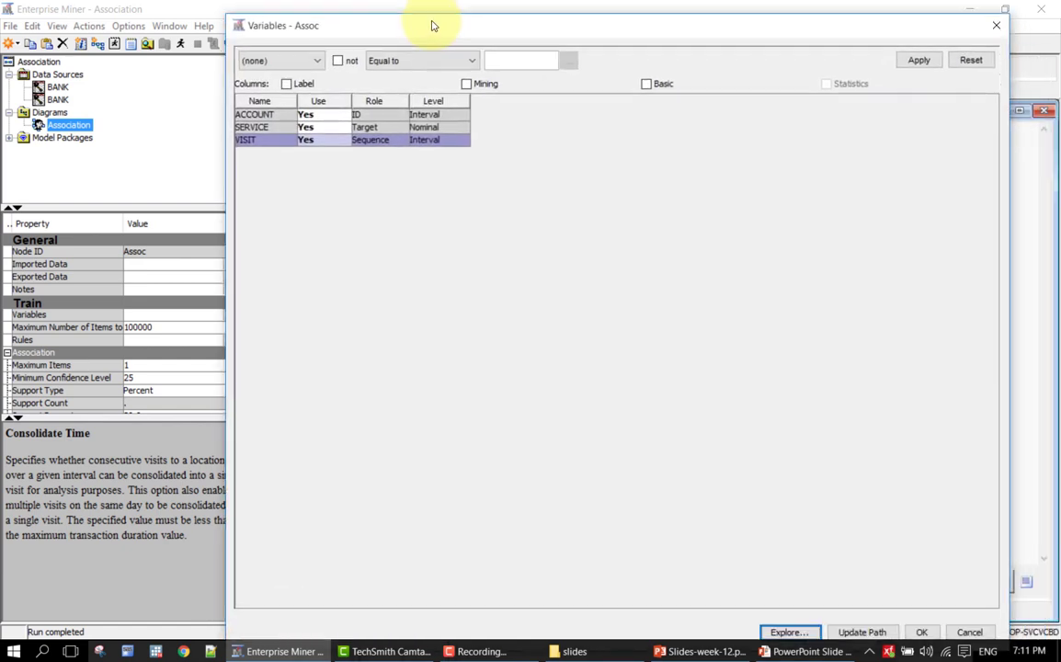
left_click(331, 140)
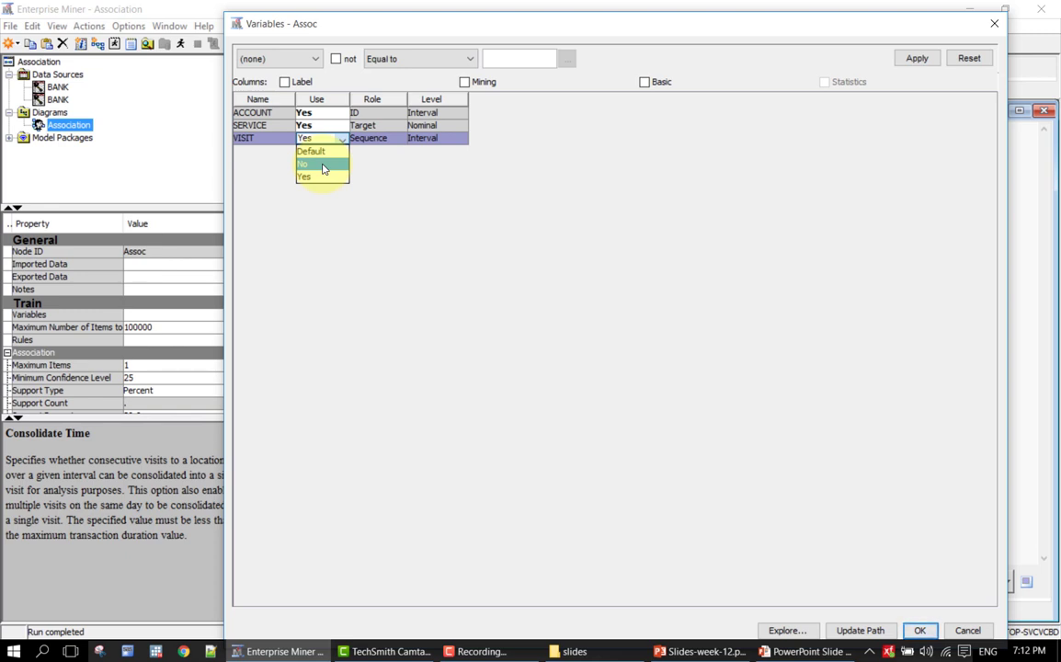
left_click(323, 165)
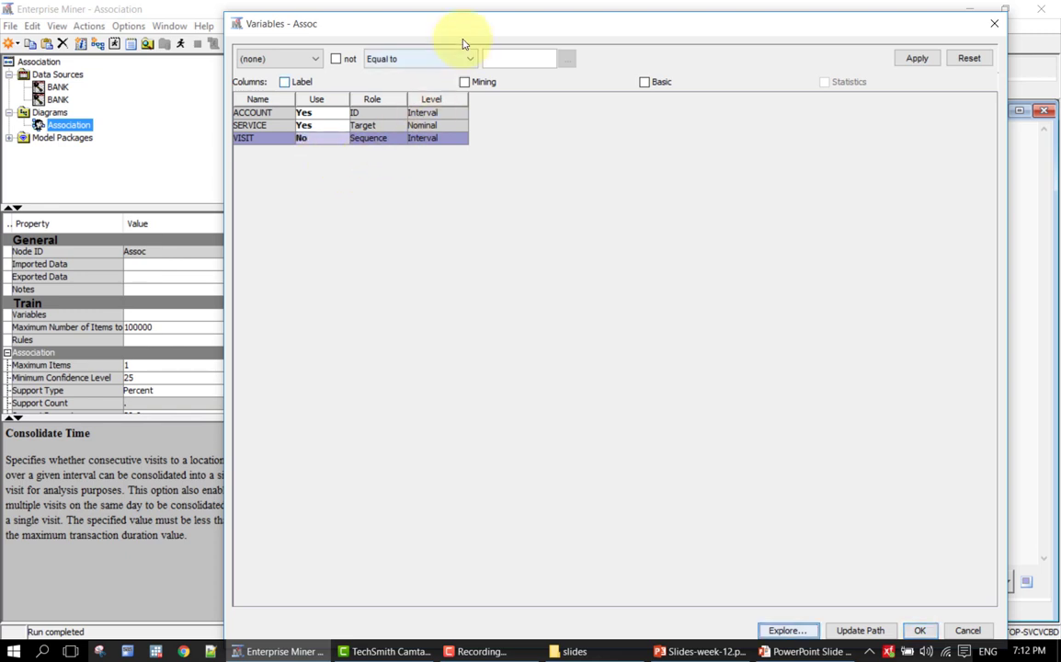
left_click_drag(465, 26, 453, 13)
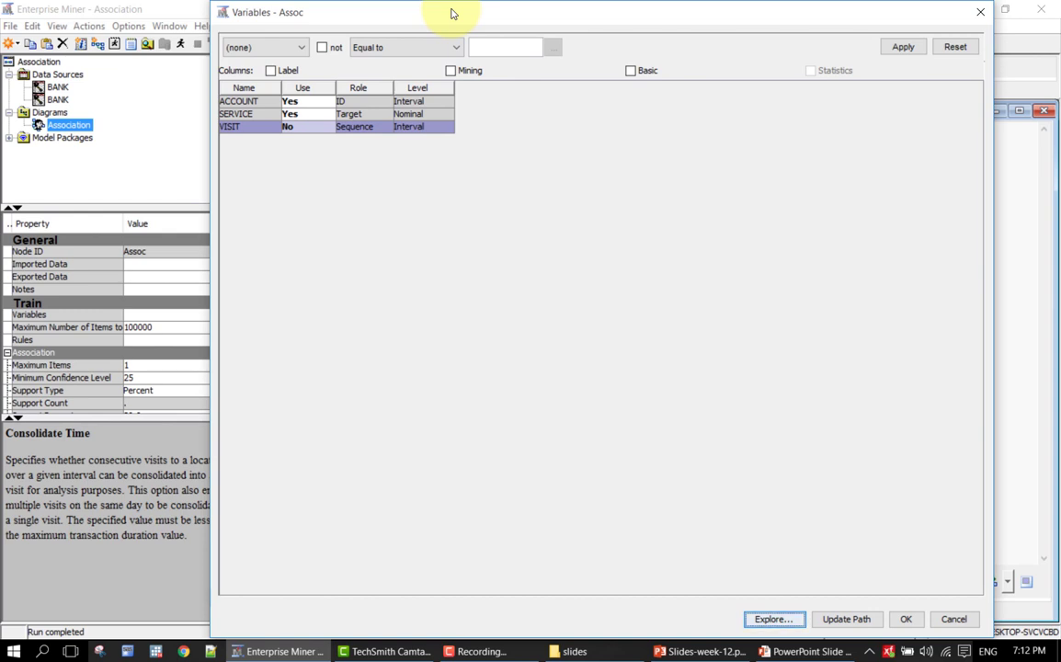
left_click(906, 620)
Set the Support Percentage in the node's Association properties to 10.
scroll(234, 304, "down", 2)
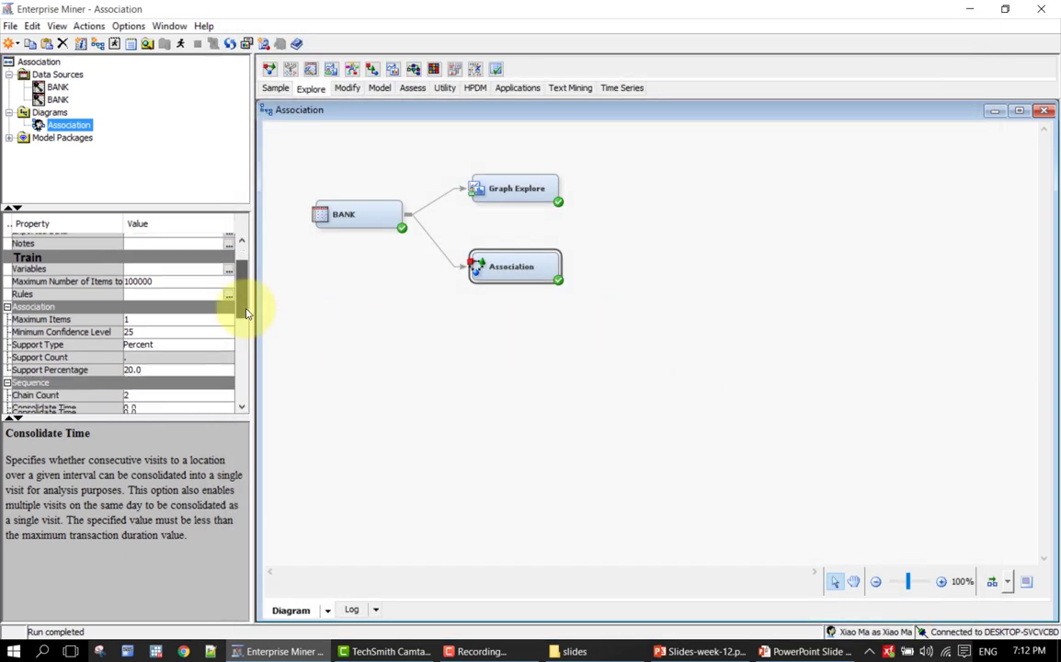
left_click(153, 357)
type("10")
key("Return")
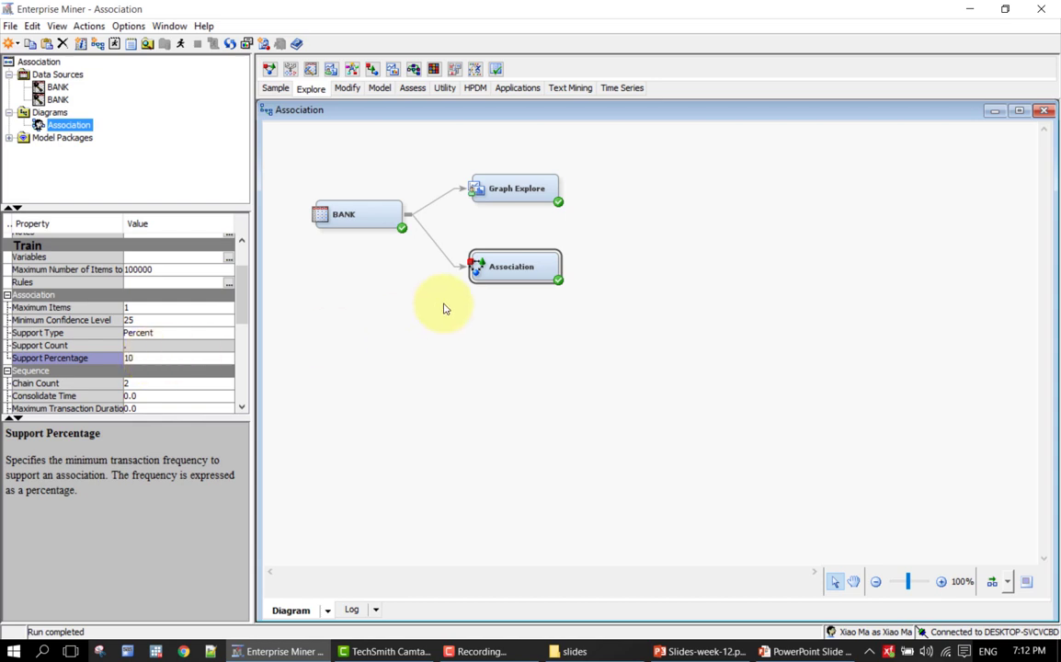
Run the Association node in the diagram and open its results.
right_click(502, 278)
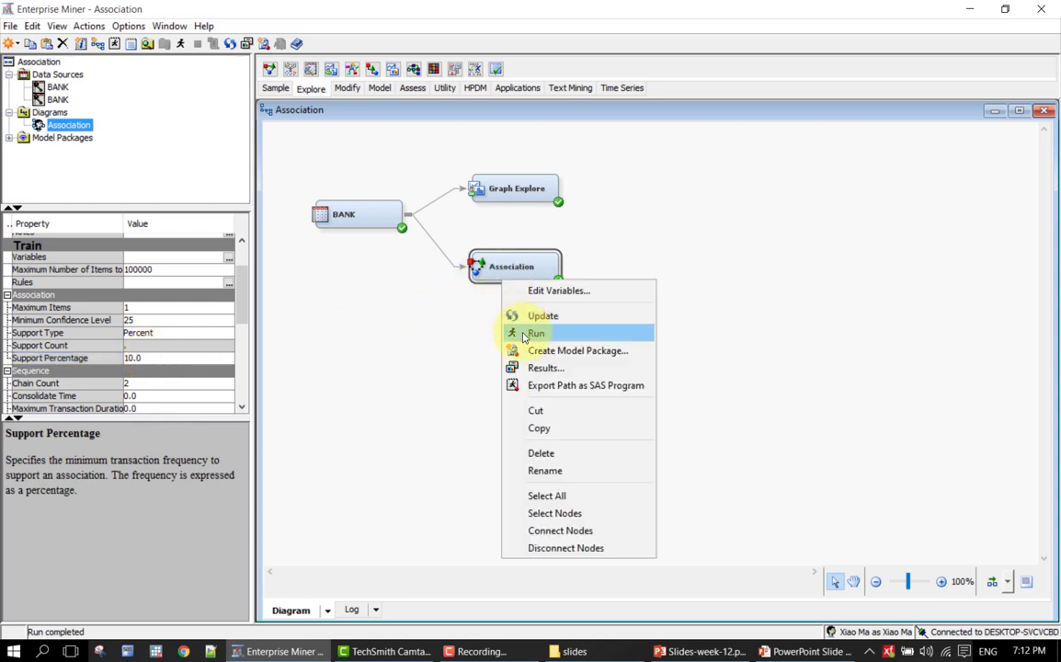
left_click(524, 337)
left_click(619, 395)
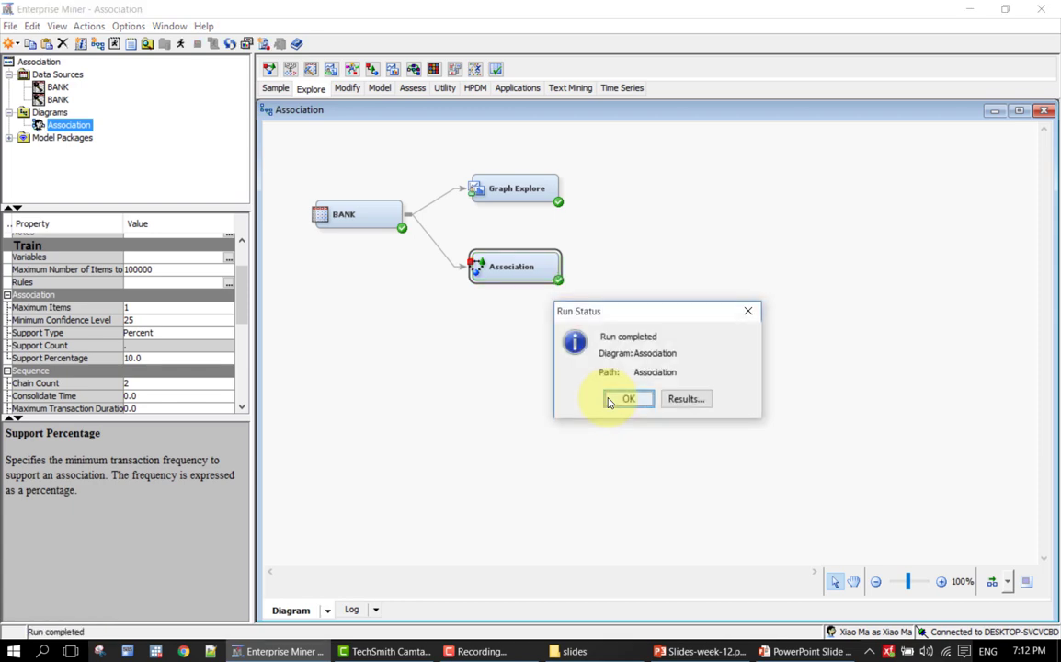
left_click(683, 403)
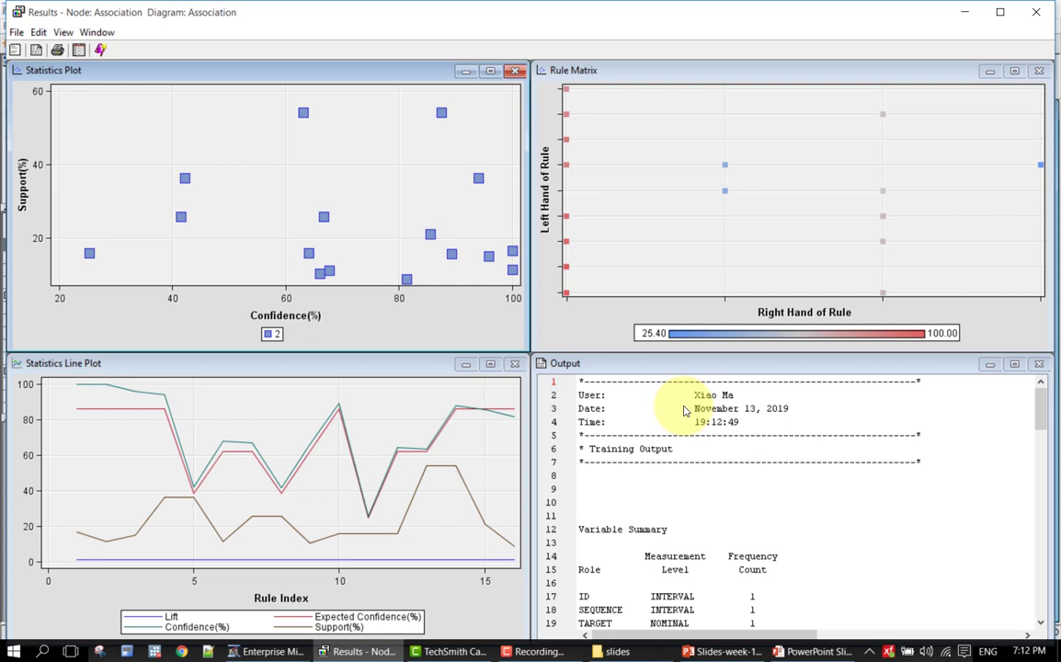
Examine the lift, support and confidence of rules 1, 3 and 4 in the Statistics Line Plot.
left_click(499, 593)
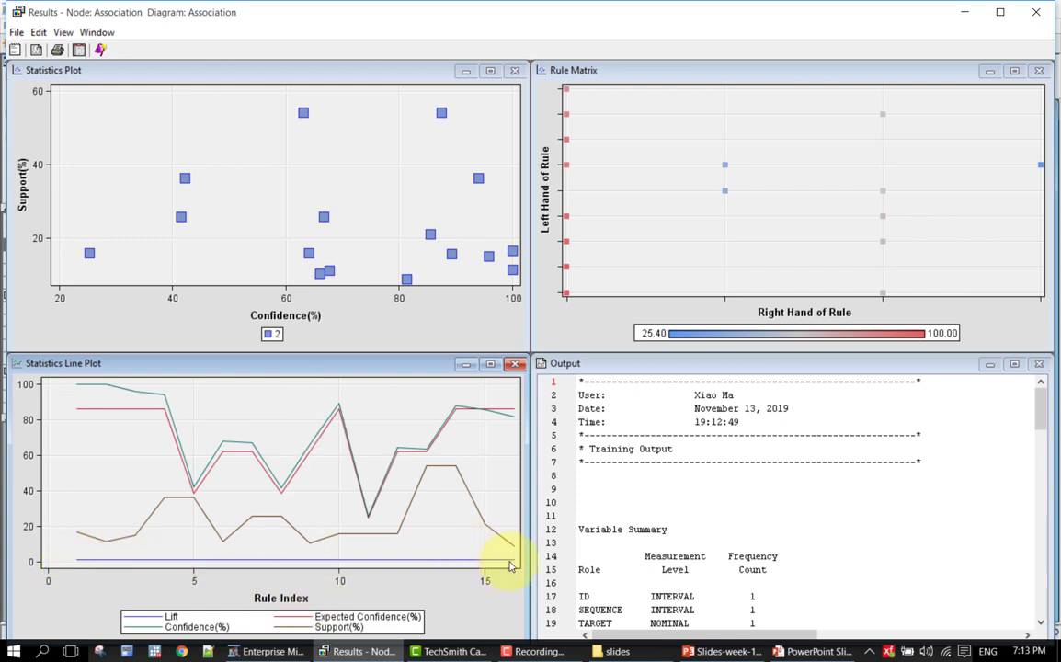
mouse_move(508, 564)
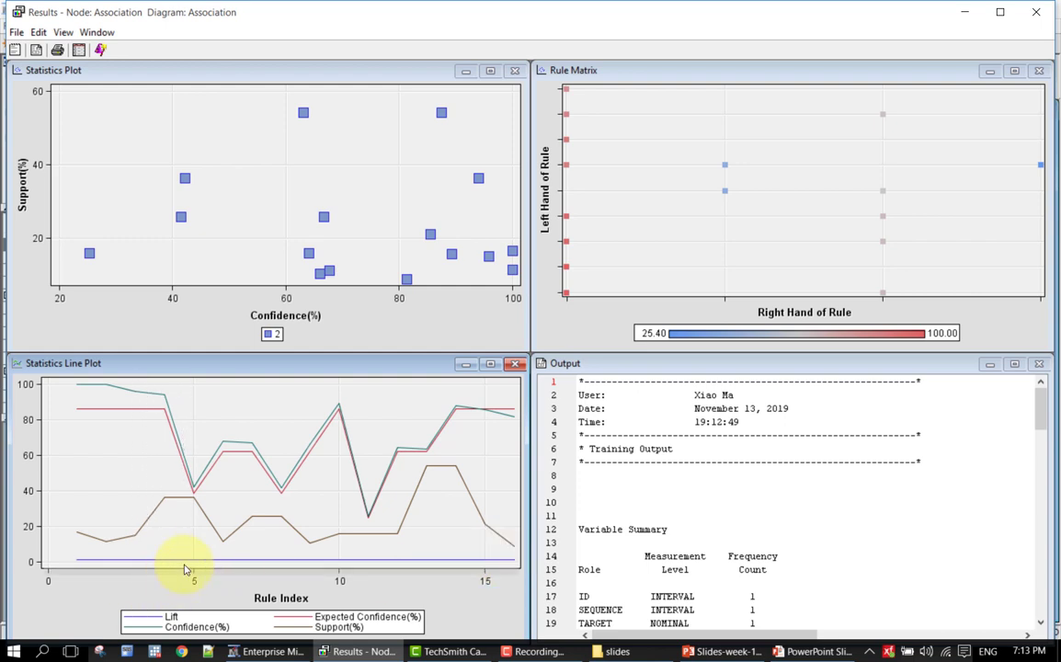
left_click(78, 536)
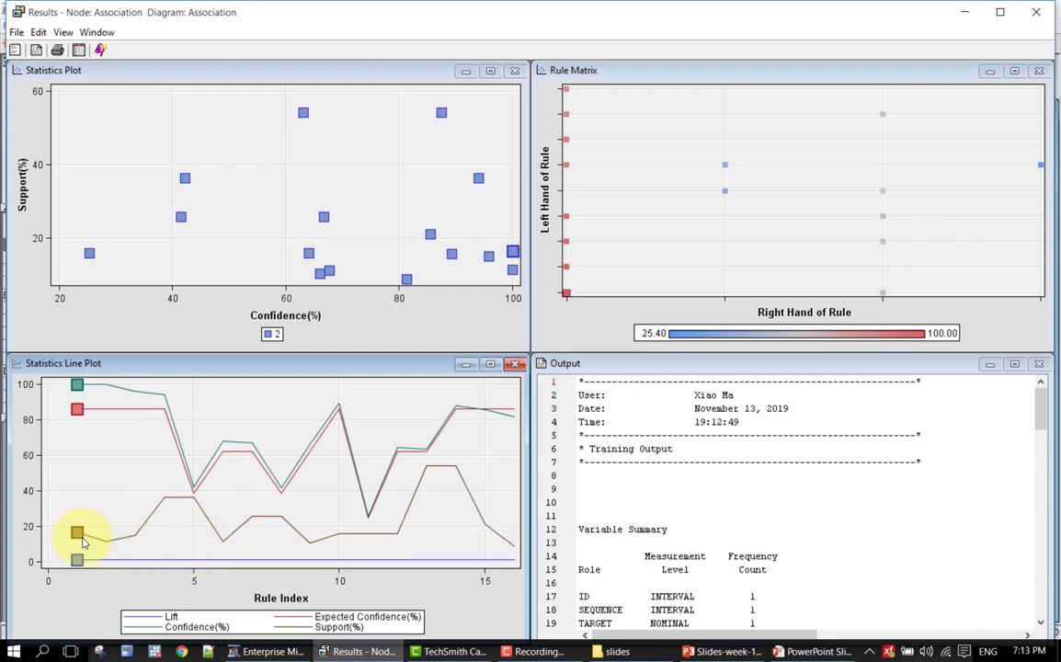
left_click(105, 542)
left_click(135, 405)
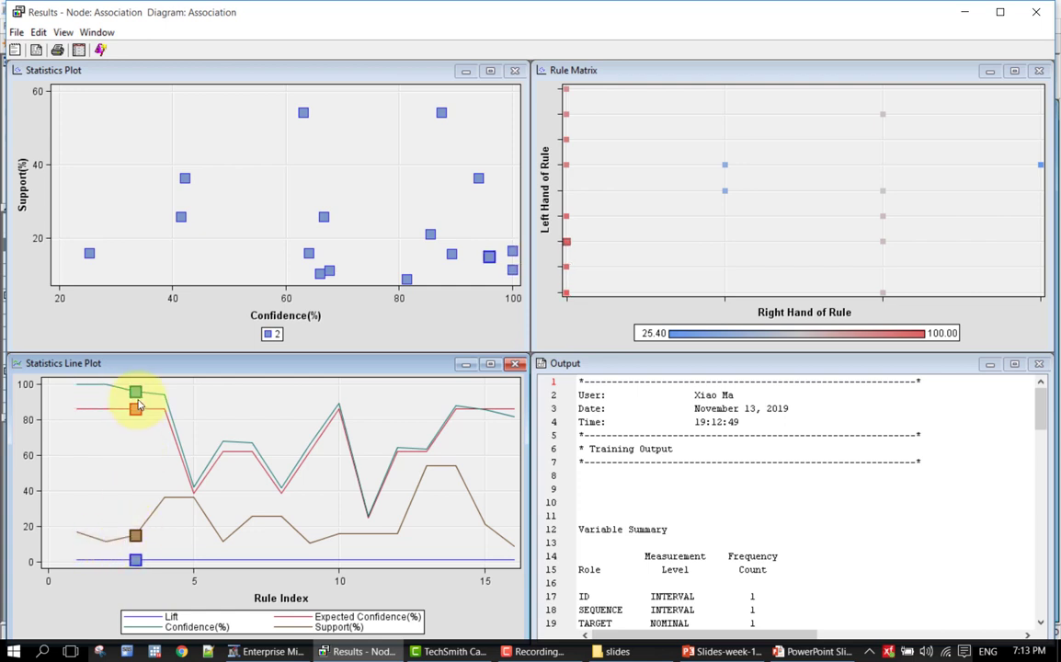
left_click(182, 503)
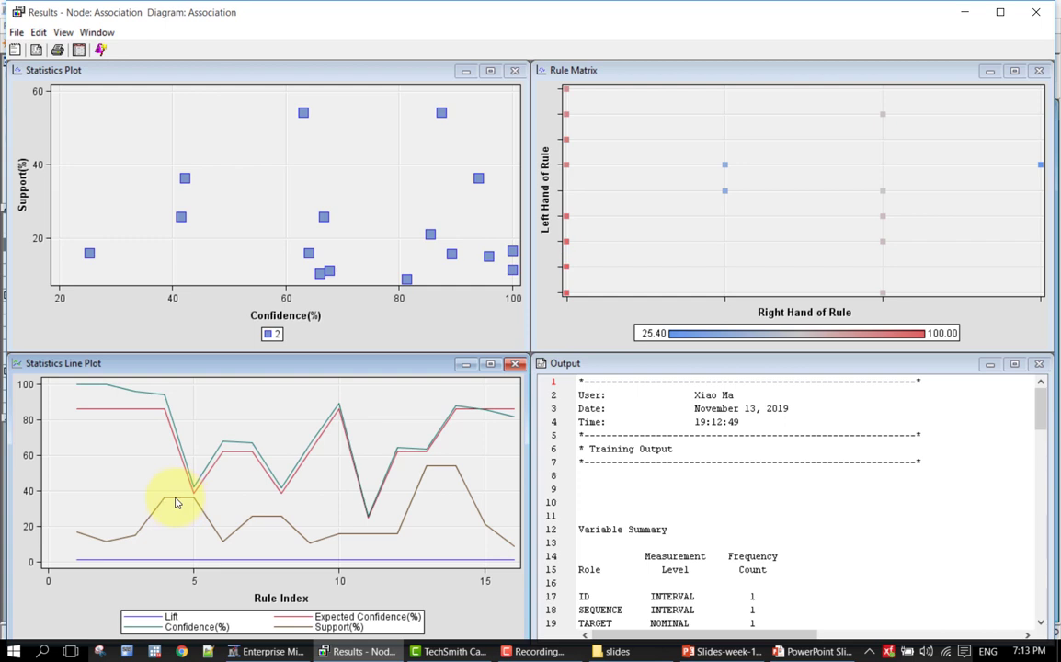
left_click(164, 498)
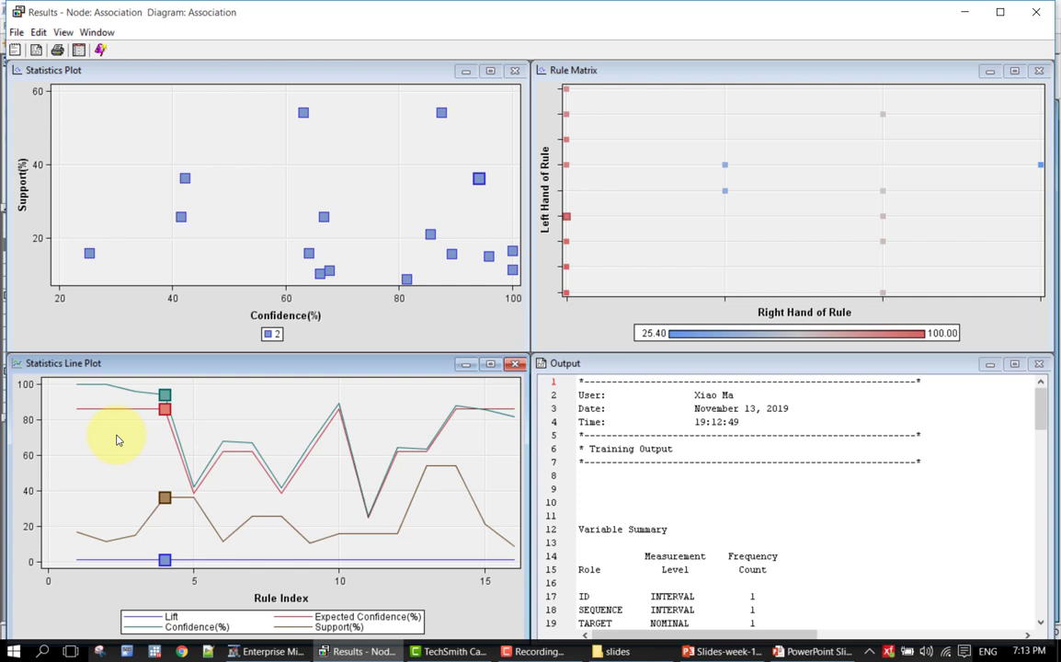
Inspect the expected confidence and support of rule 1 and the support of rule 13 in the Statistics Line Plot.
left_click(272, 551)
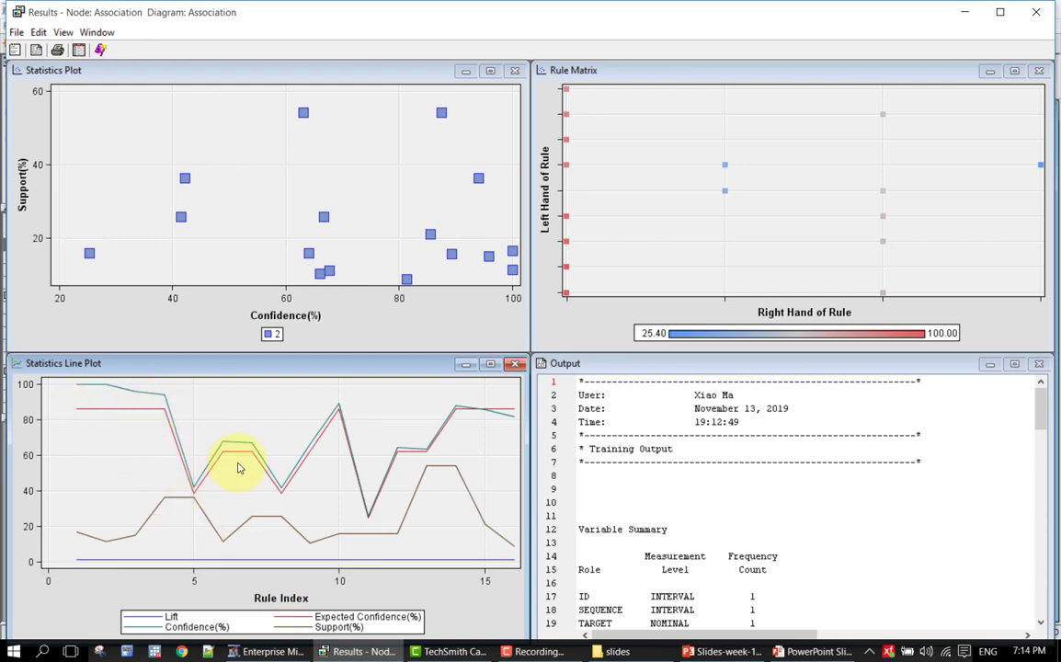
left_click(79, 414)
mouse_move(79, 414)
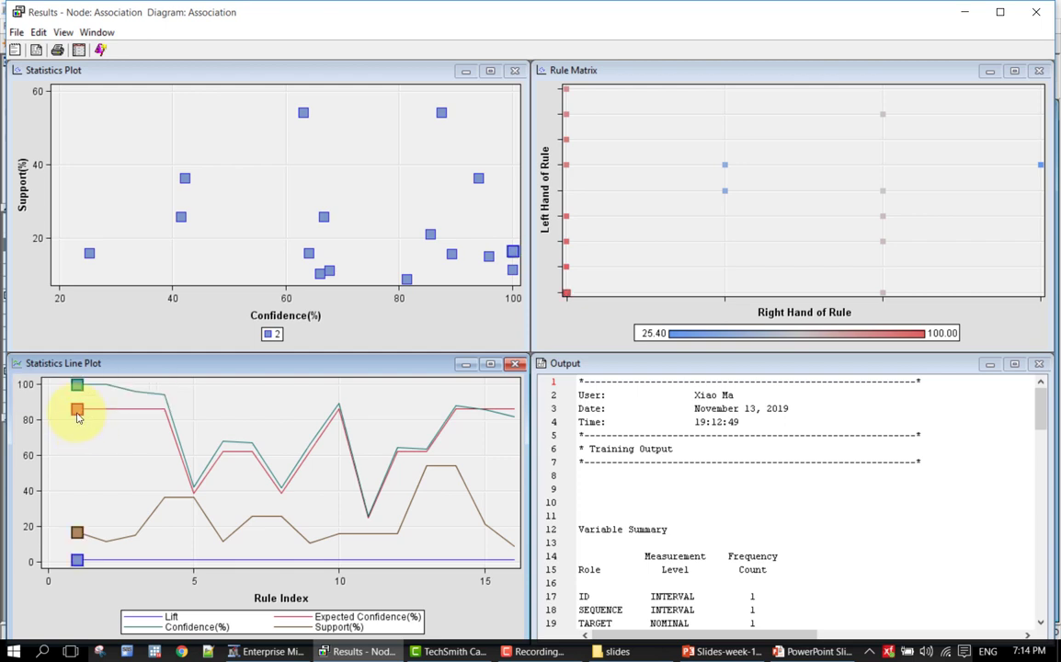
left_click(87, 487)
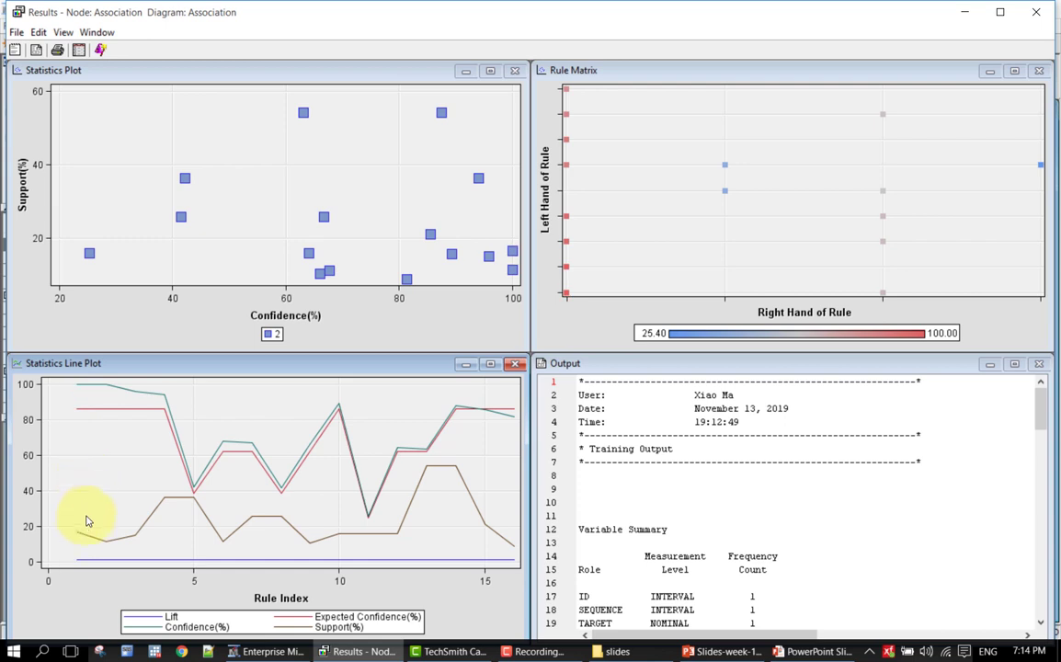
mouse_move(79, 535)
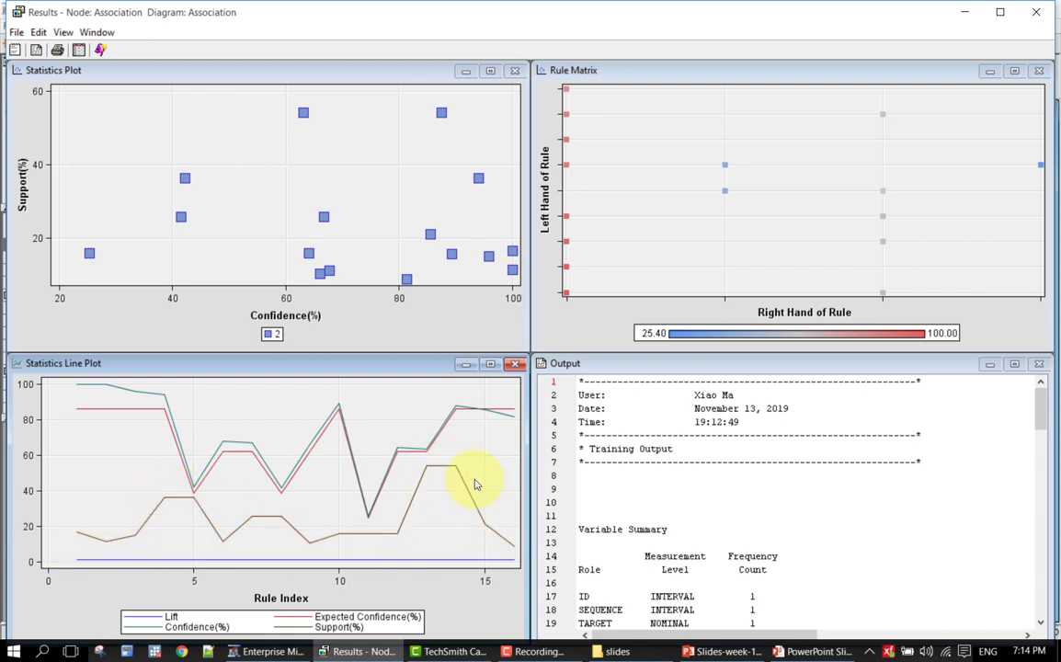
left_click(427, 475)
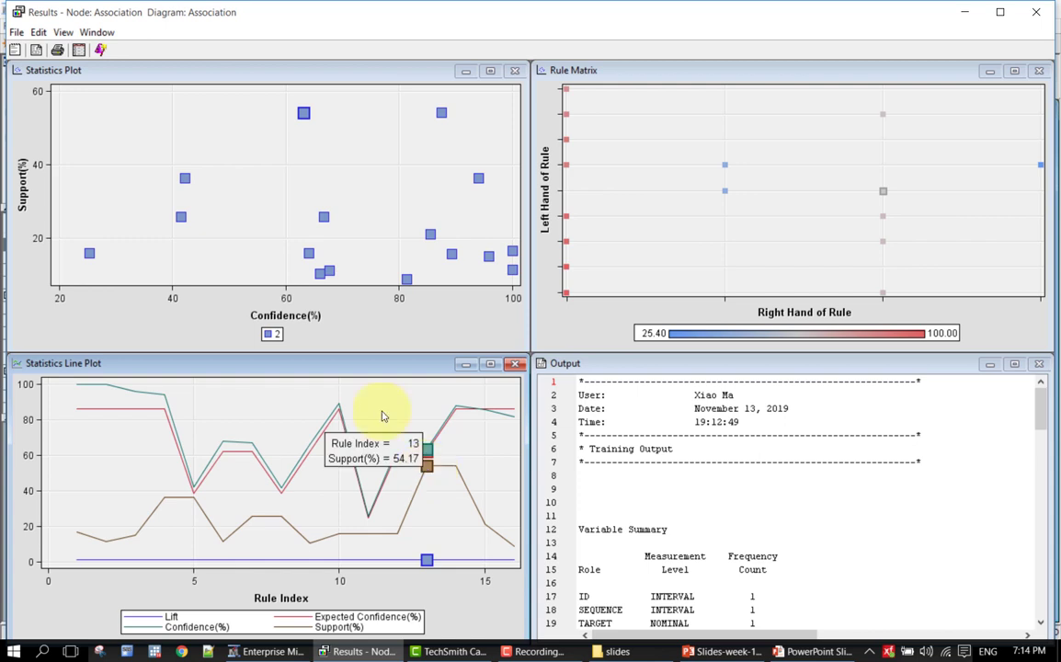
Show the Rule Description table beside the Statistics Line Plot, over the Rule Matrix, and clear the plot's point selection.
left_click(62, 32)
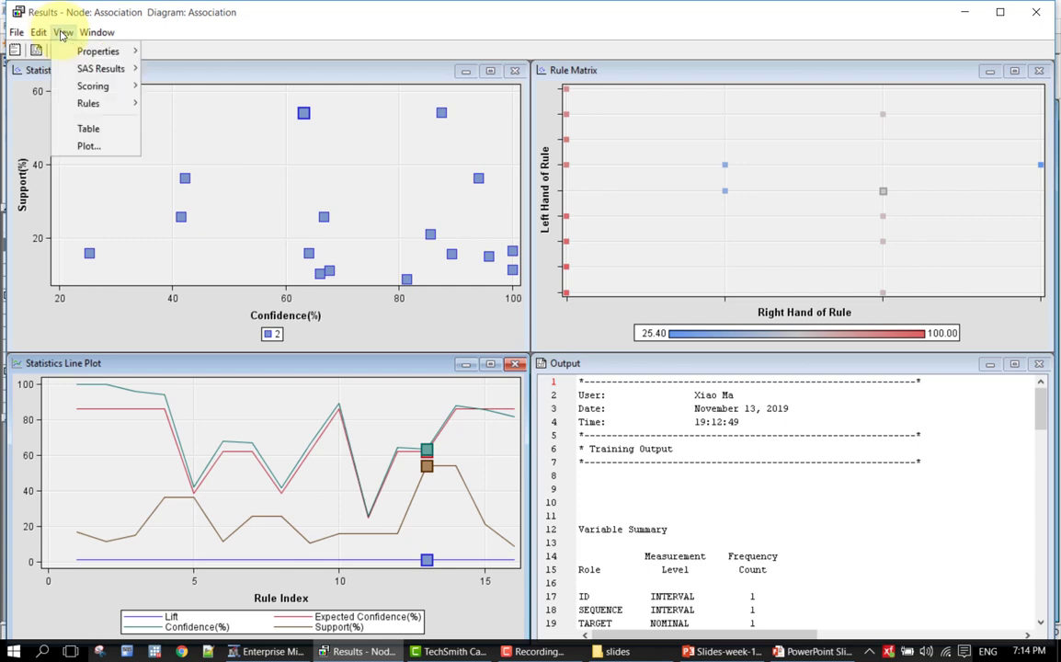
mouse_move(99, 89)
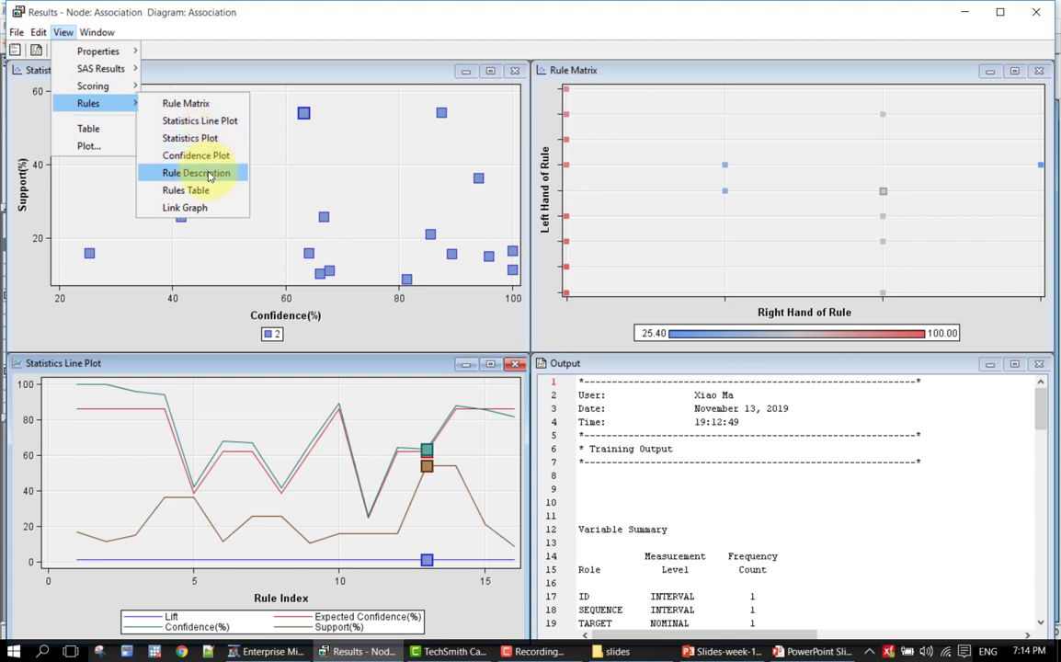
left_click(206, 173)
left_click_drag(142, 71, 704, 170)
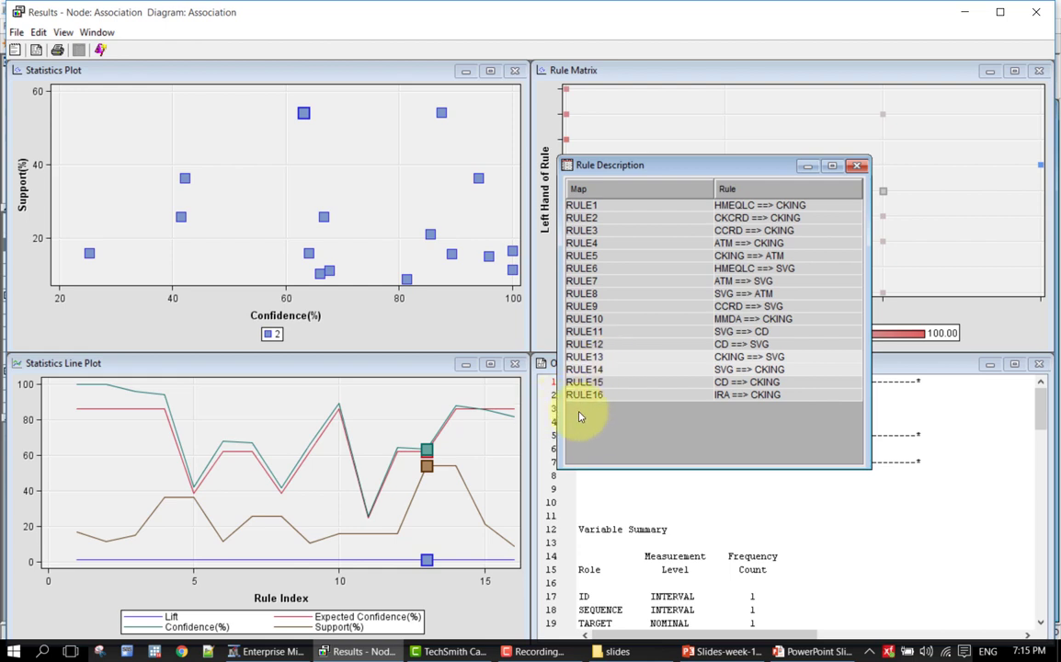
left_click(472, 451)
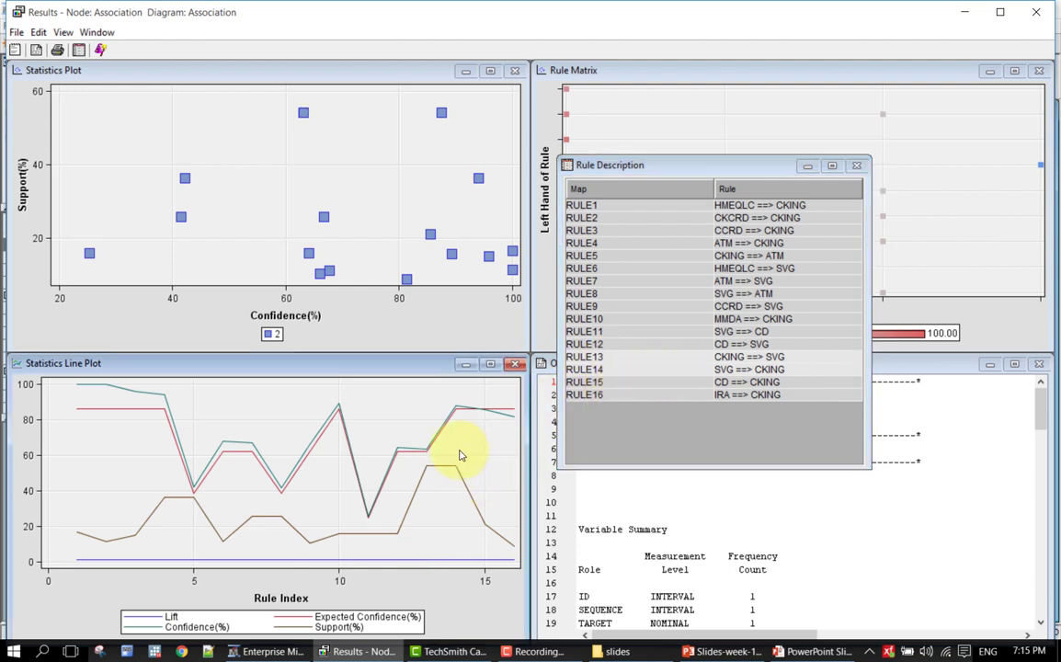
Examine rule 1 in the Statistics Line Plot and its HMEQLC ==> CKING entry in the Rule Description table.
mouse_move(381, 488)
mouse_move(79, 390)
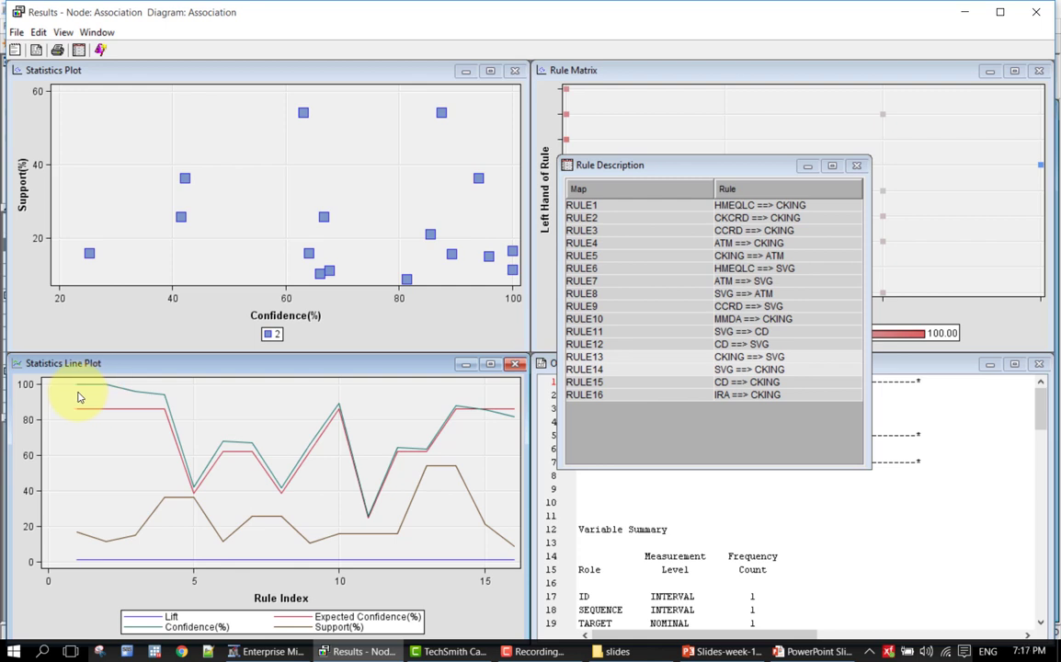
left_click(723, 210)
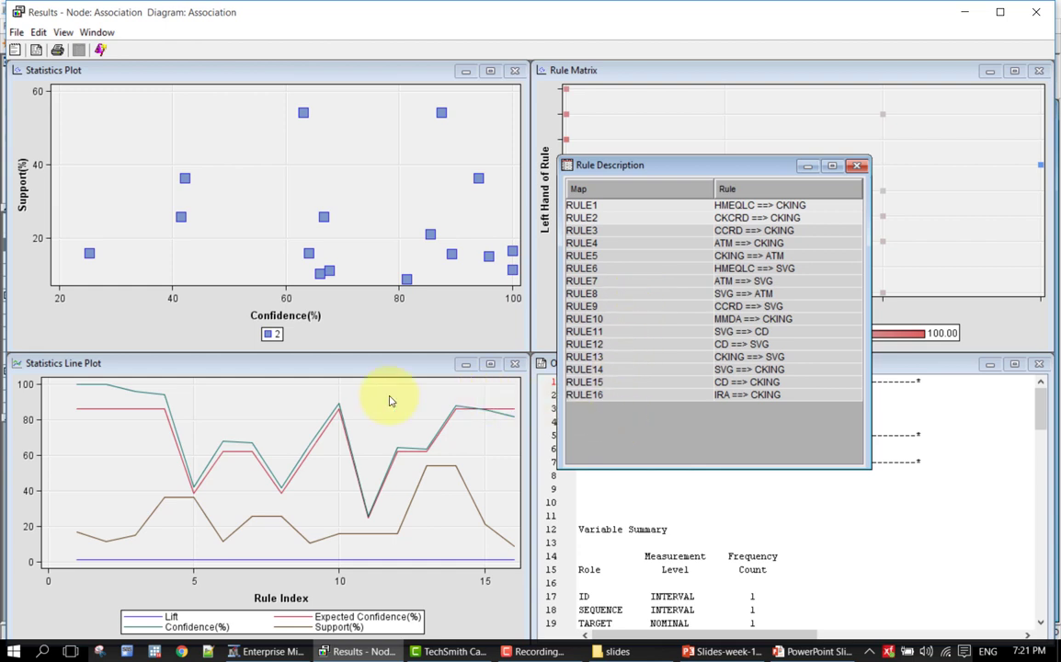
Select rule 3 in the Statistics Line Plot and the Rule Description table, and inspect its support and expected confidence.
left_click(171, 425)
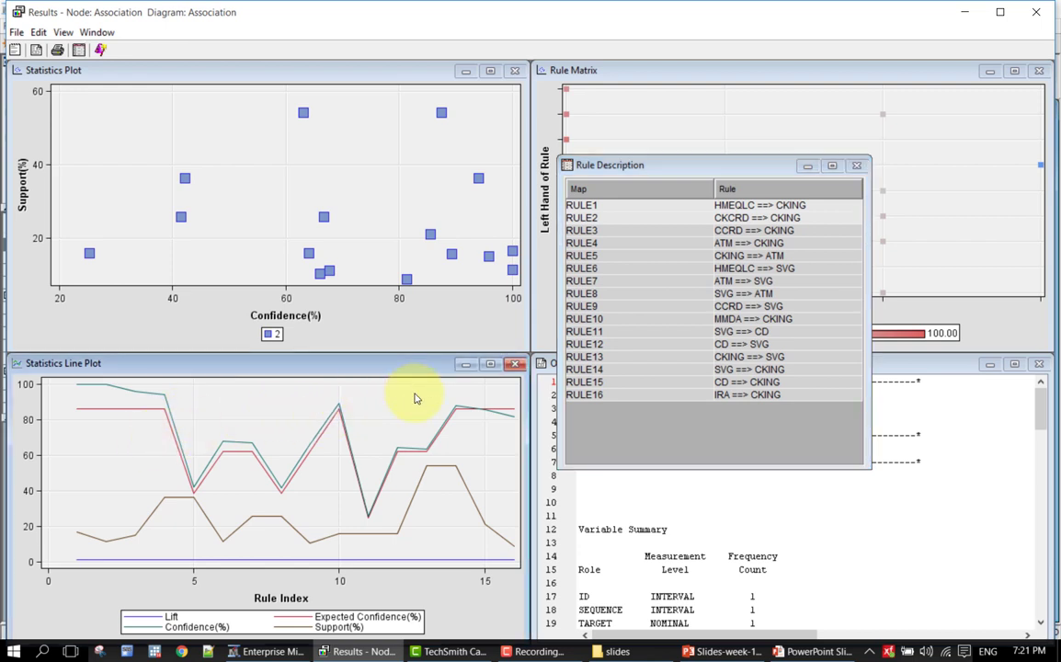
left_click(137, 396)
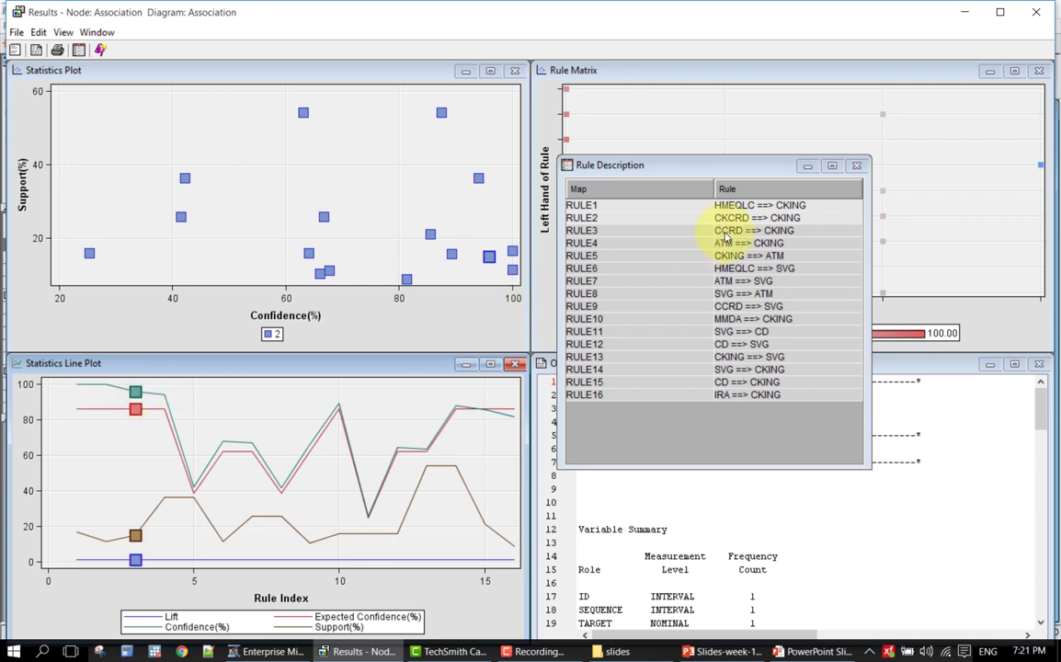
left_click(726, 236)
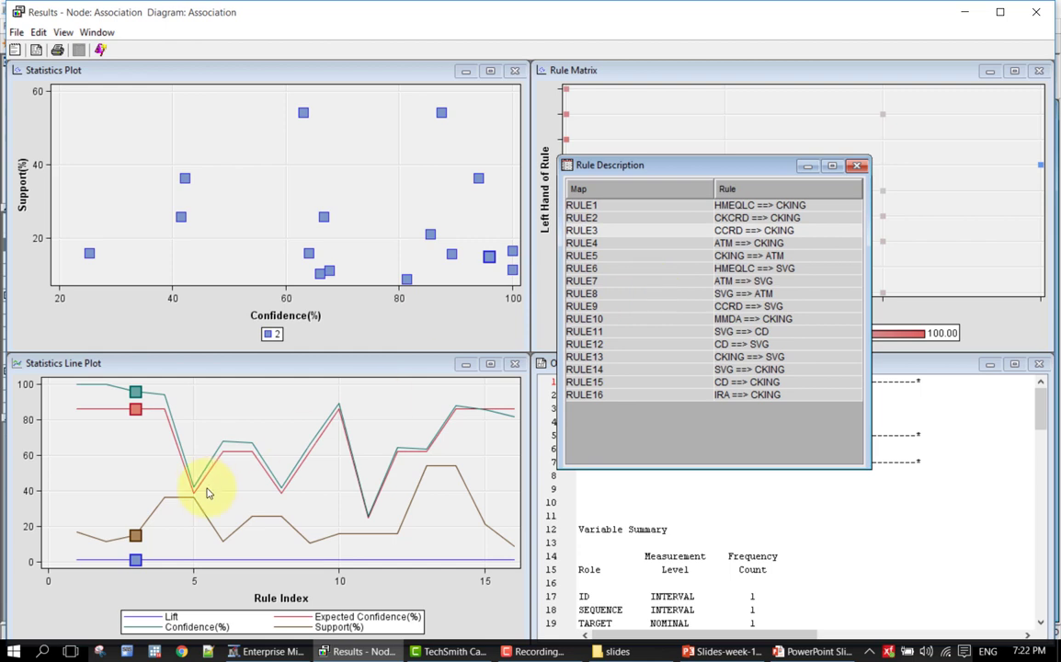
mouse_move(135, 536)
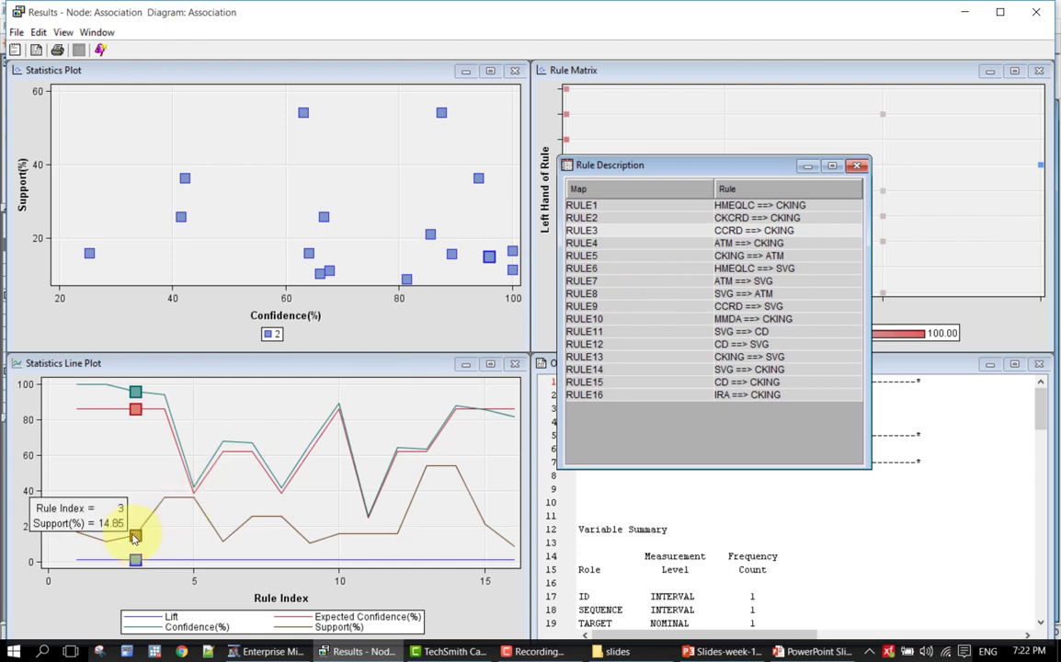
mouse_move(138, 412)
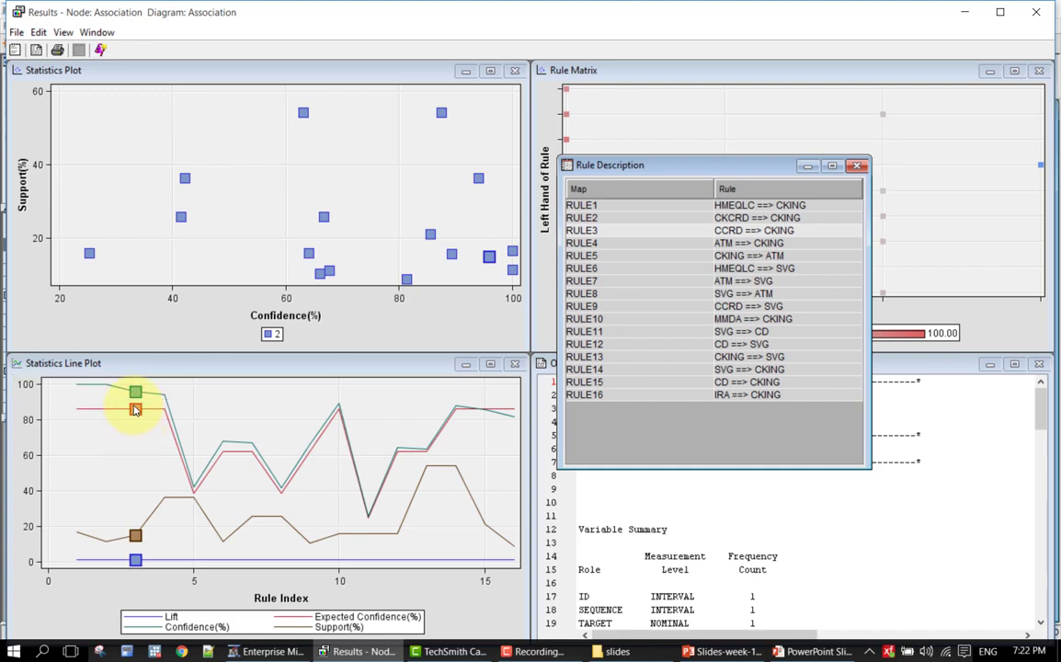
Switch to the PowerPoint slide show and reveal the expected confidence definition on the Key Concepts of Association Rule slide.
key("super+Tab")
key("Escape")
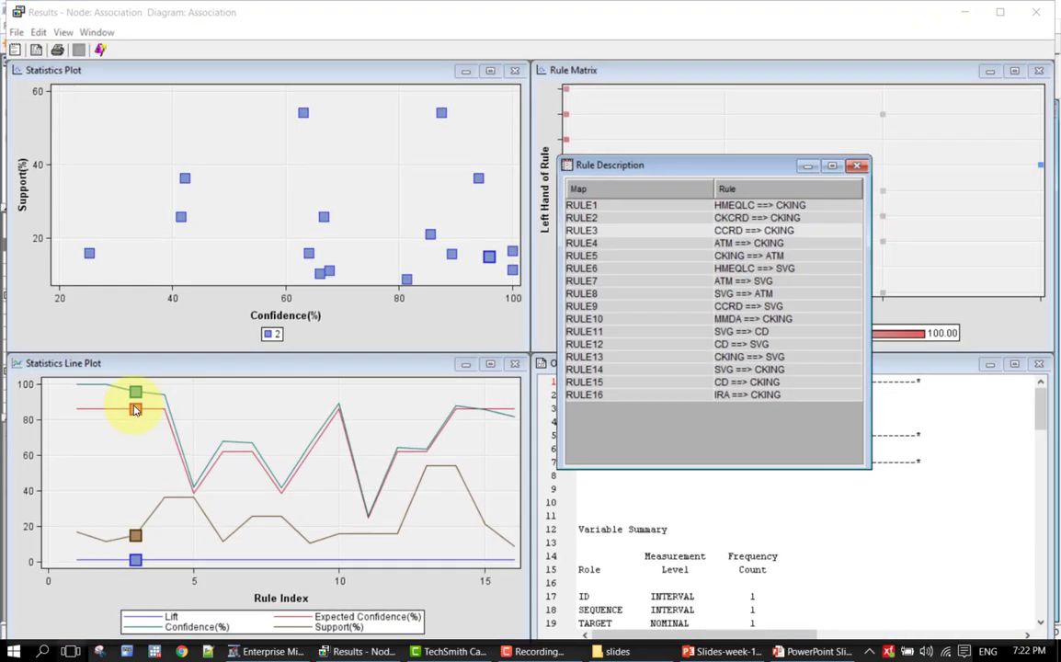
key("alt+Tab")
key("alt+Tab")
key("alt+Tab")
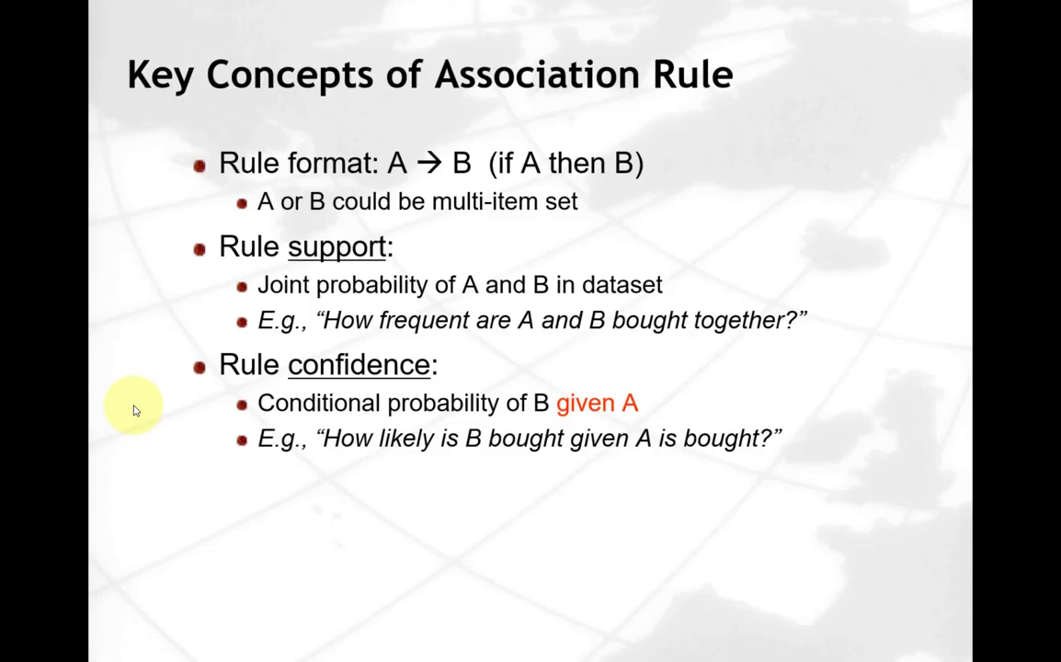
key("Right")
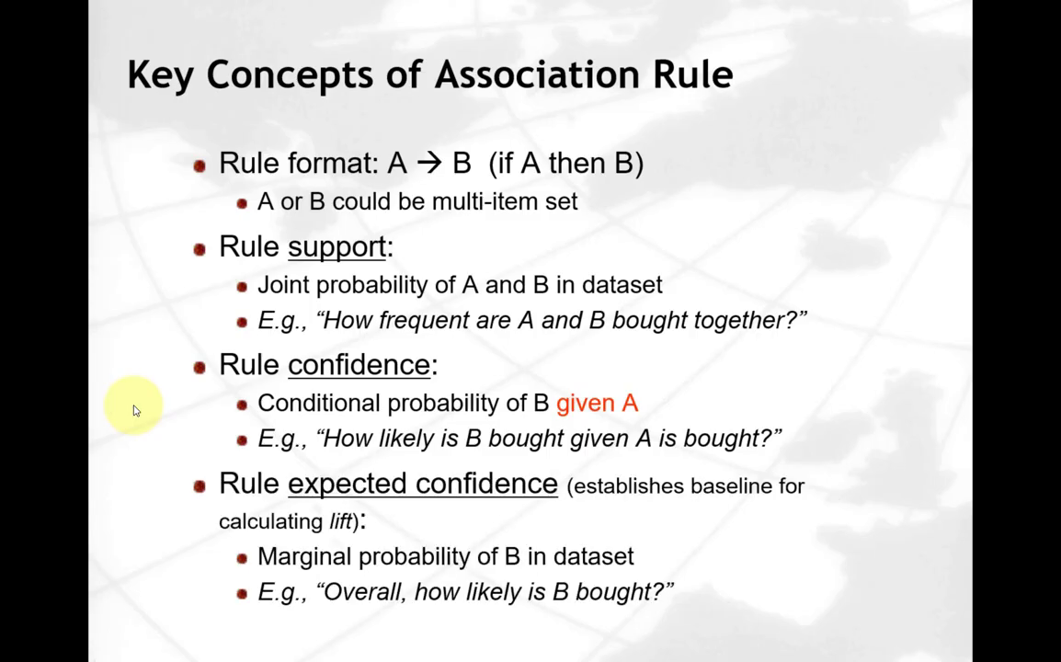
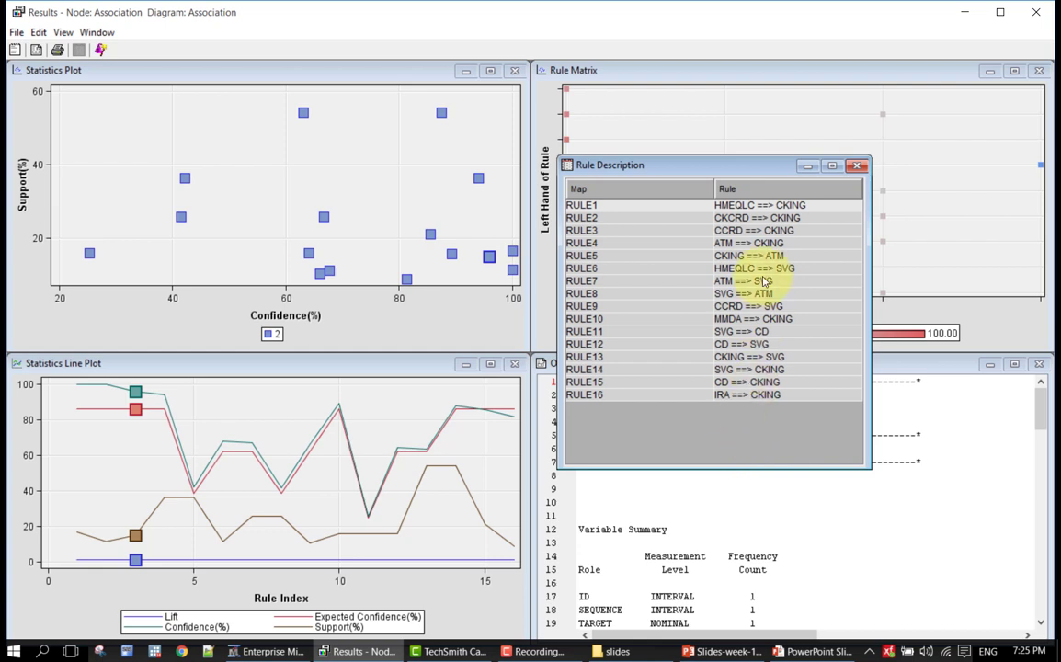
Select rule 7 in the Rule Description table and Statistics Line Plot, and compare its confidence with rule 13's.
left_click(800, 284)
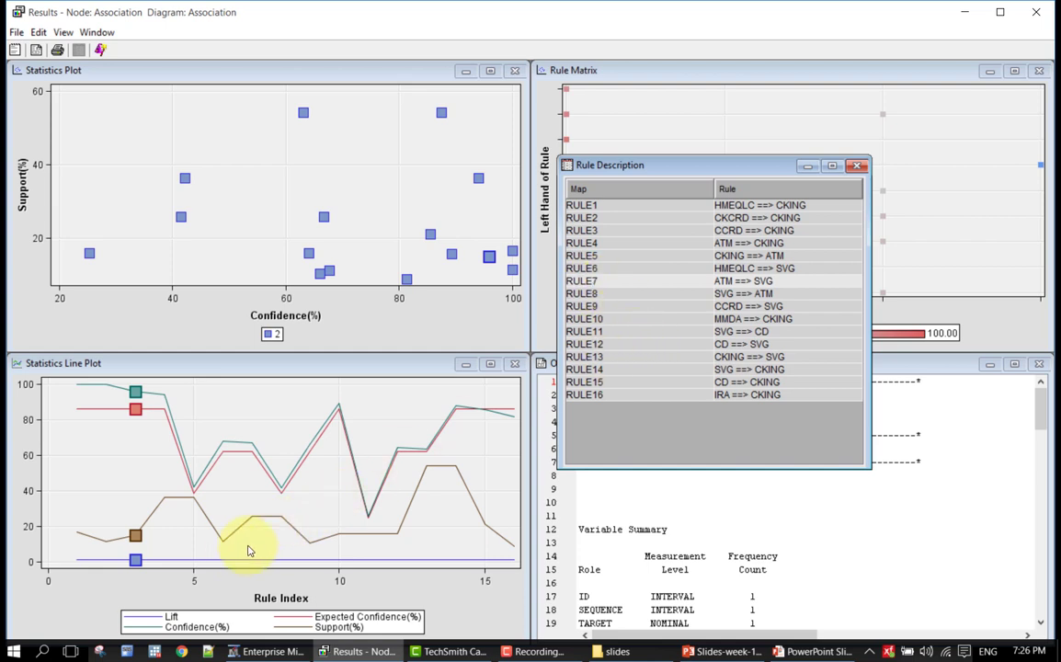
left_click(254, 448)
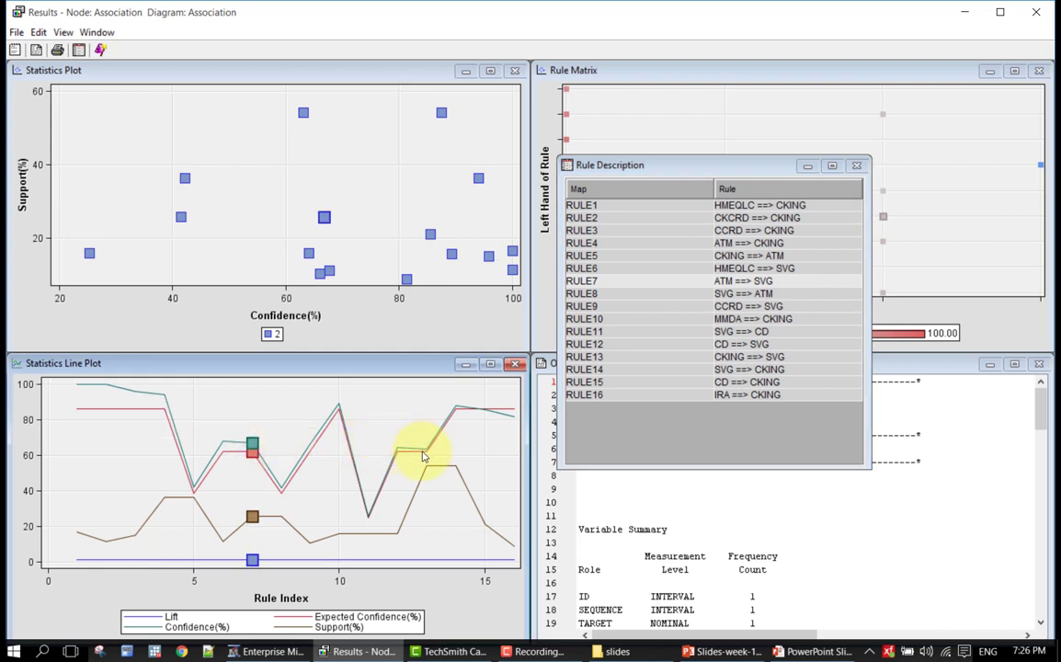
mouse_move(423, 456)
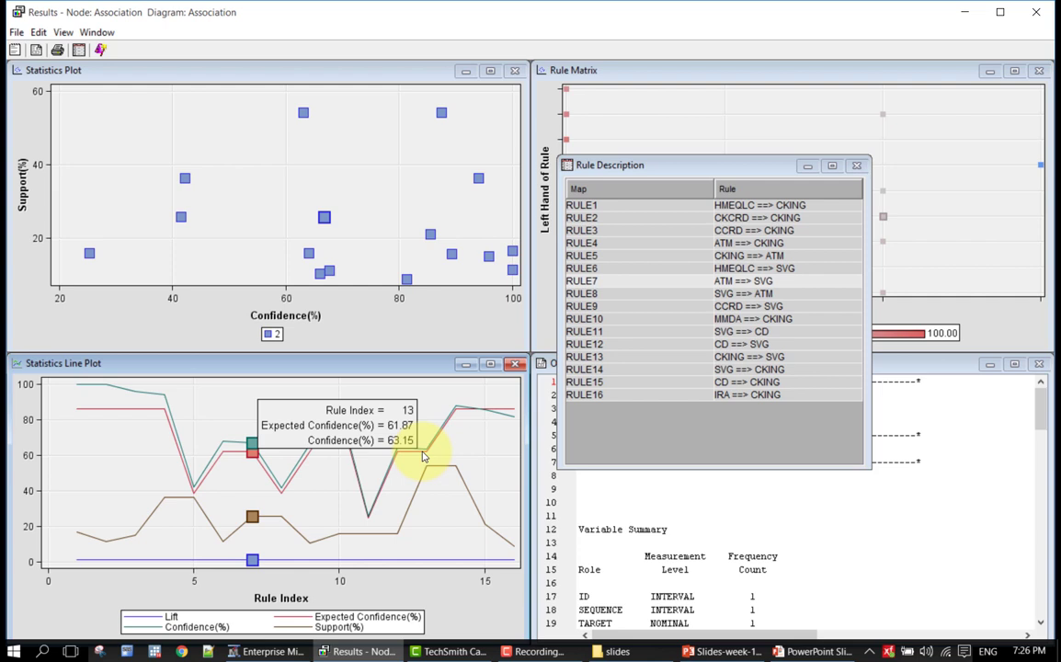
mouse_move(253, 448)
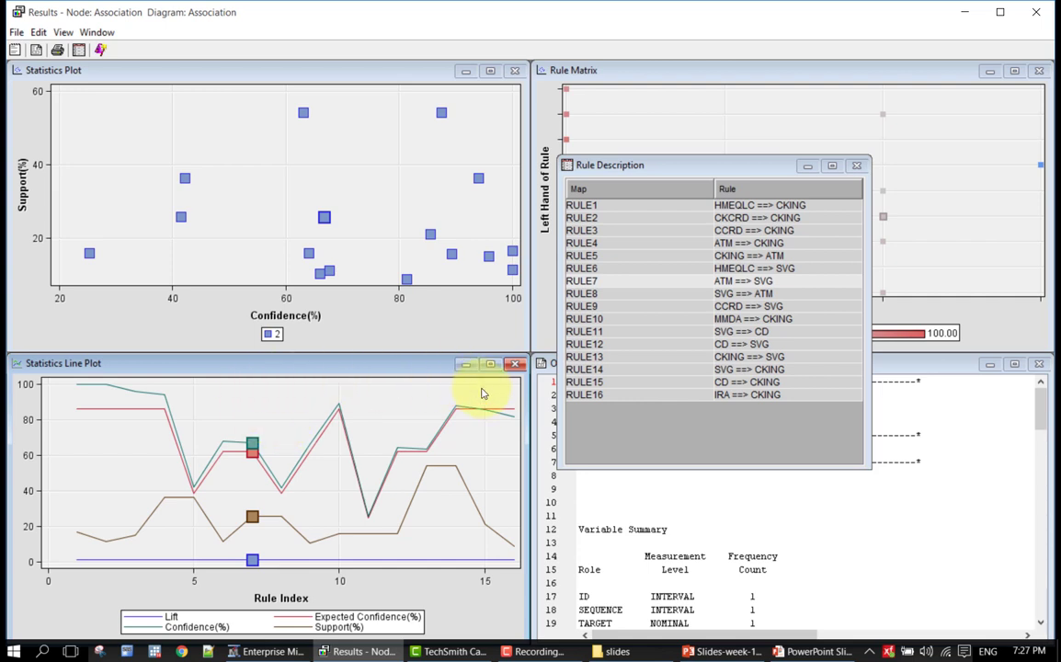
Close the Rule Description table and the Association results window, and end the slide show.
left_click(856, 166)
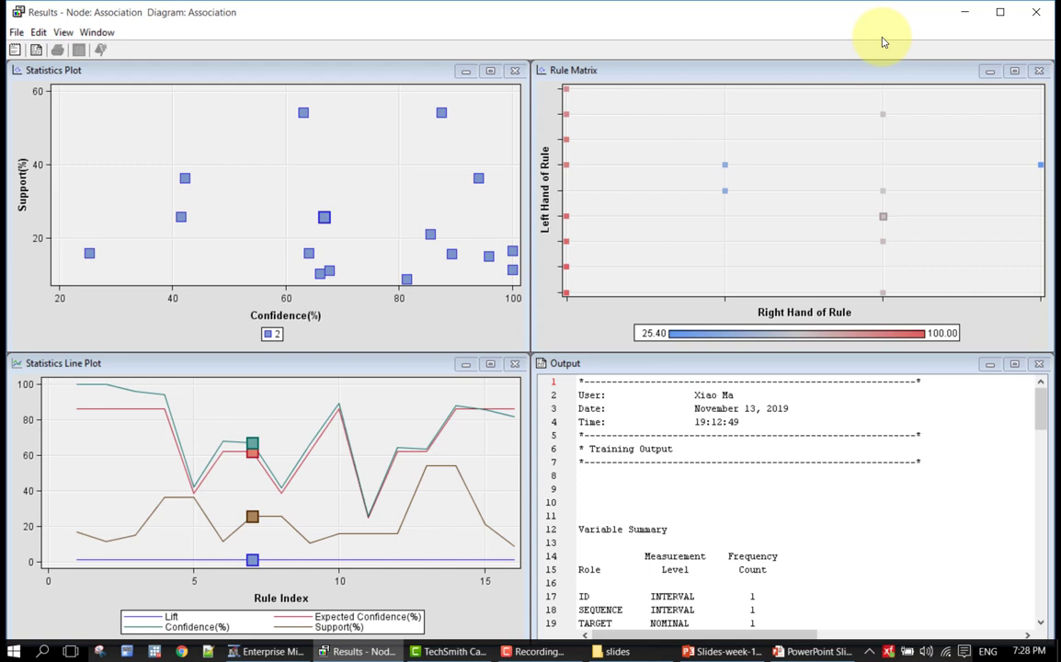
left_click(1039, 14)
key("Escape")
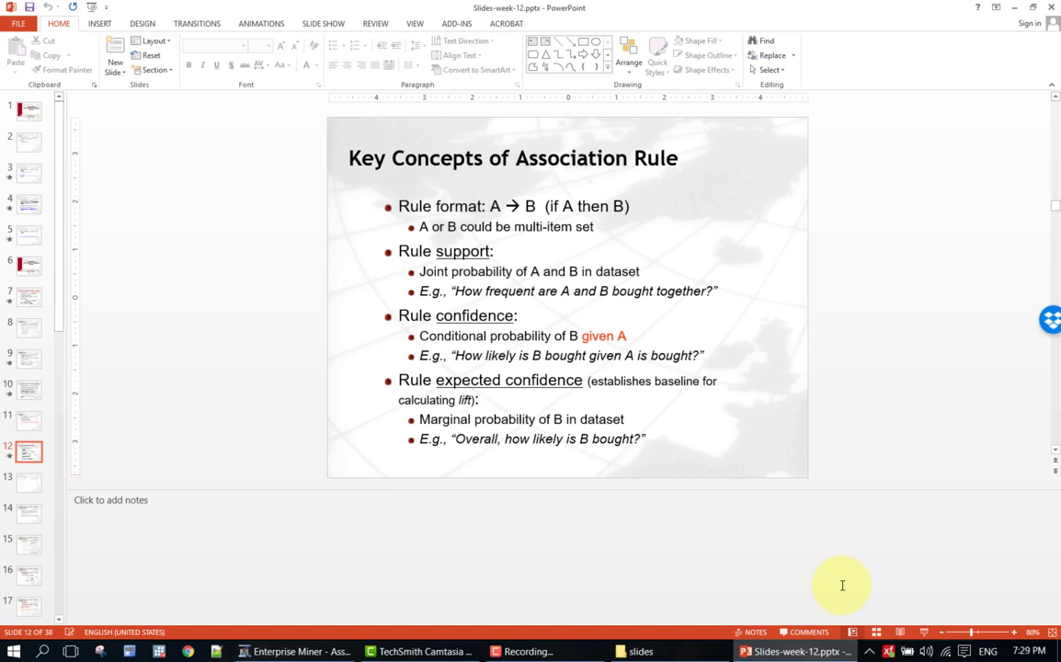
left_click(534, 651)
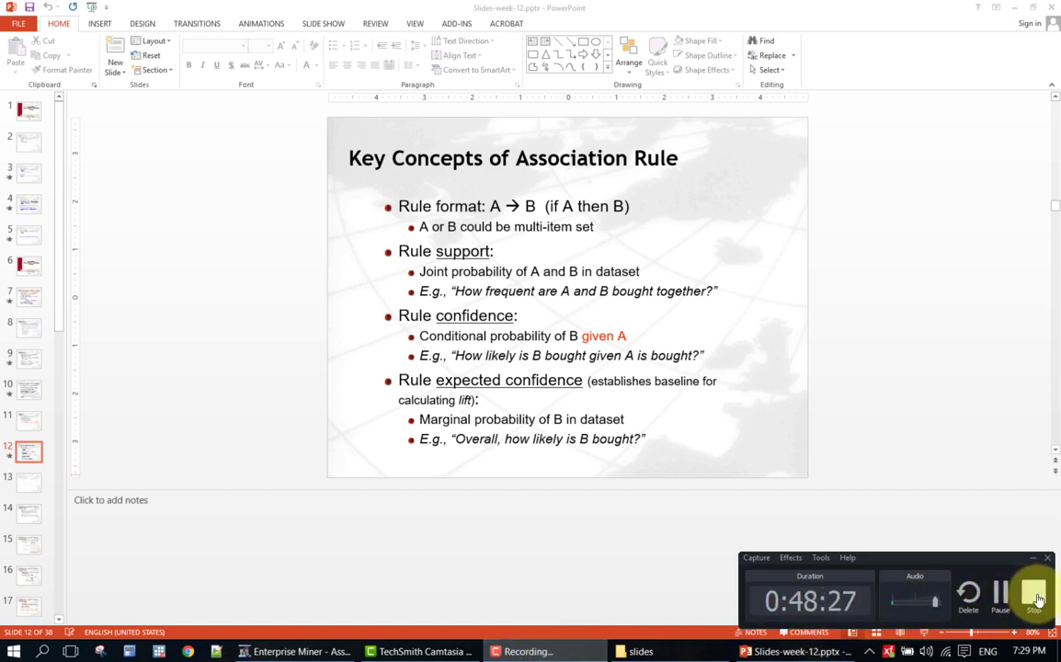
left_click(1004, 595)
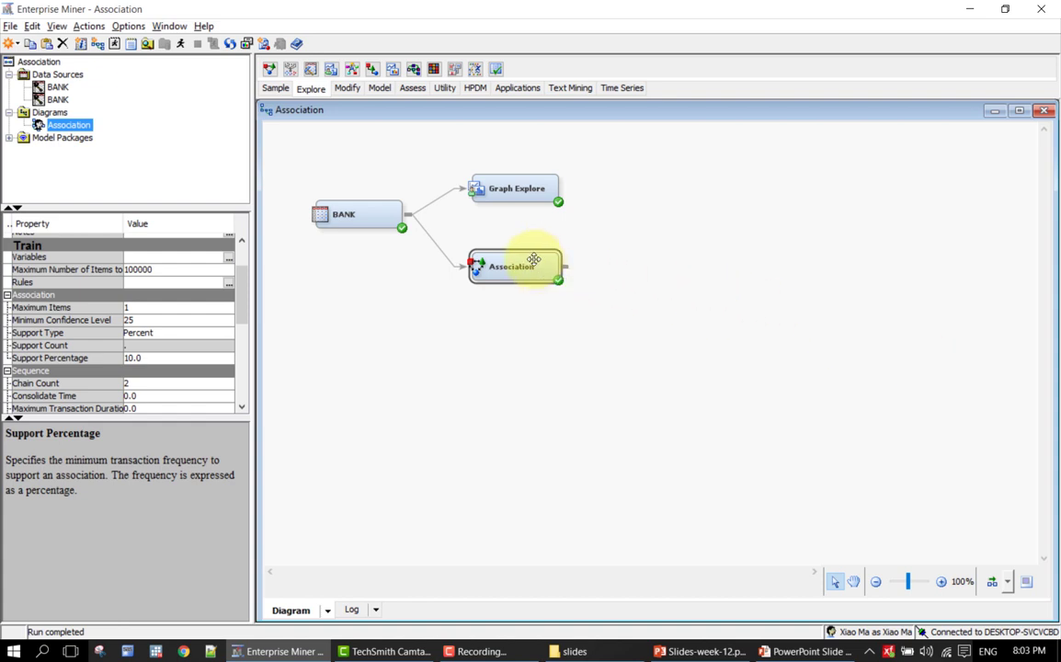
Set the Association node's Maximum Items to 2 and Minimum Confidence Level to 20, and check its Support Percentage.
left_click(159, 309)
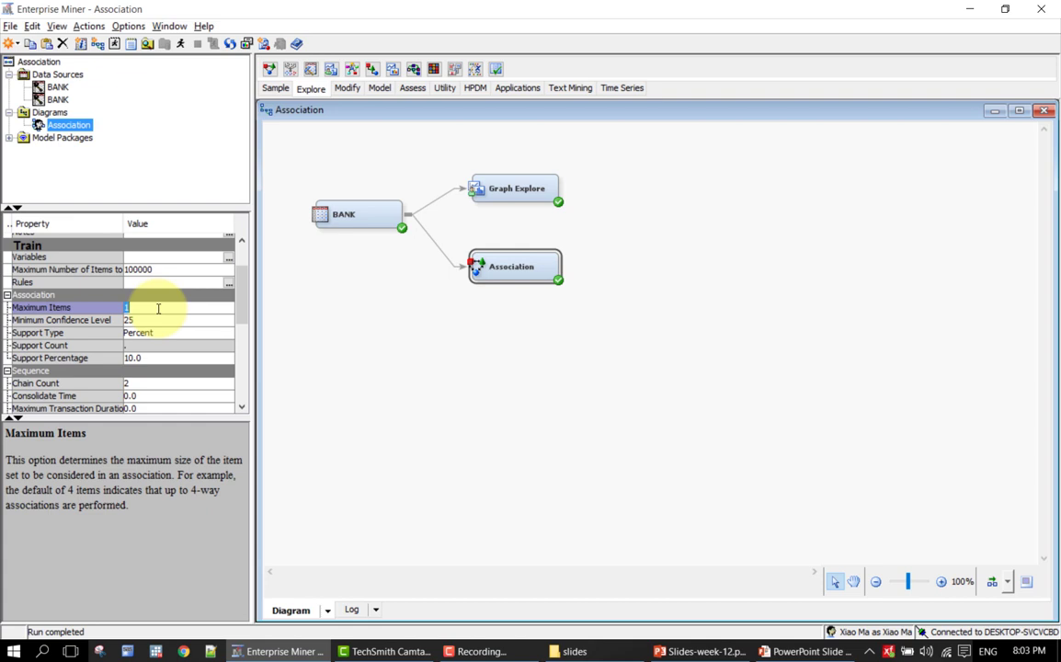
type("2")
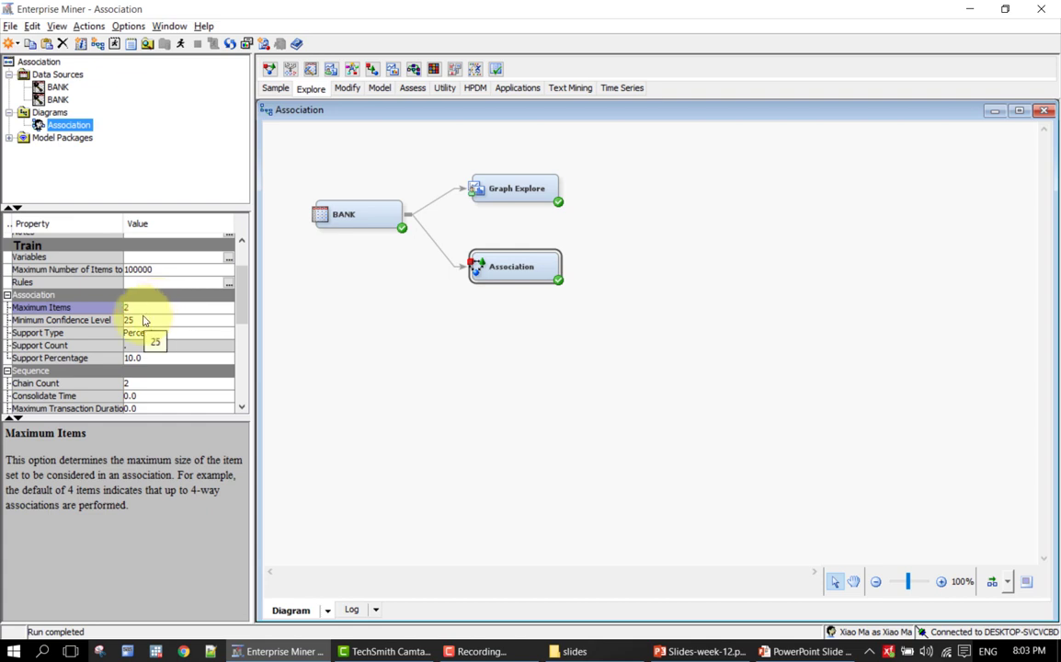
left_click(143, 321)
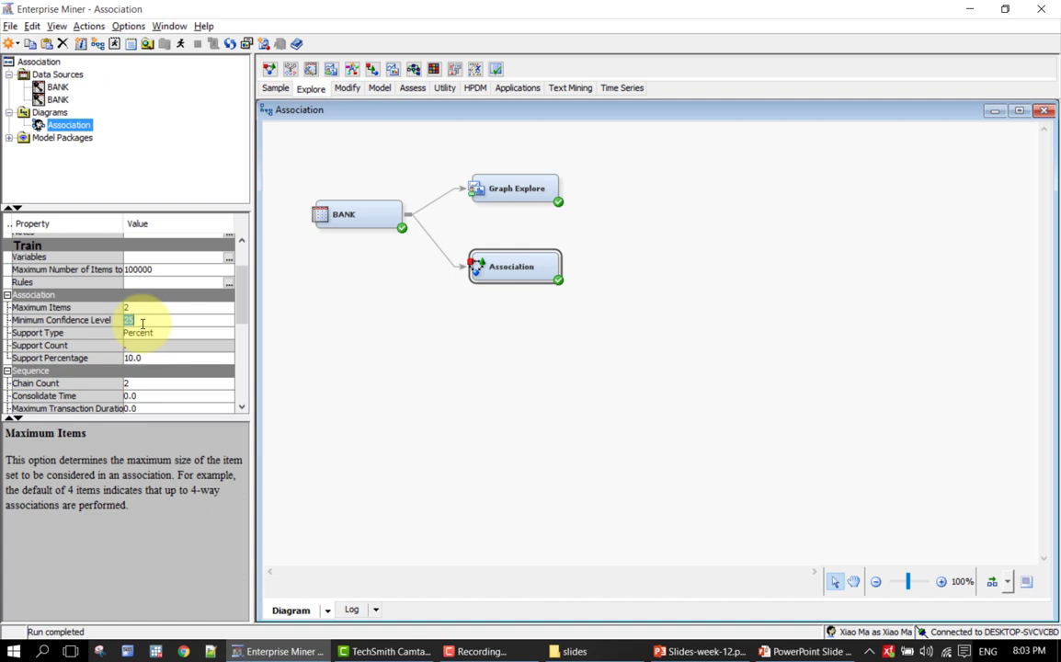
type("20")
left_click(144, 356)
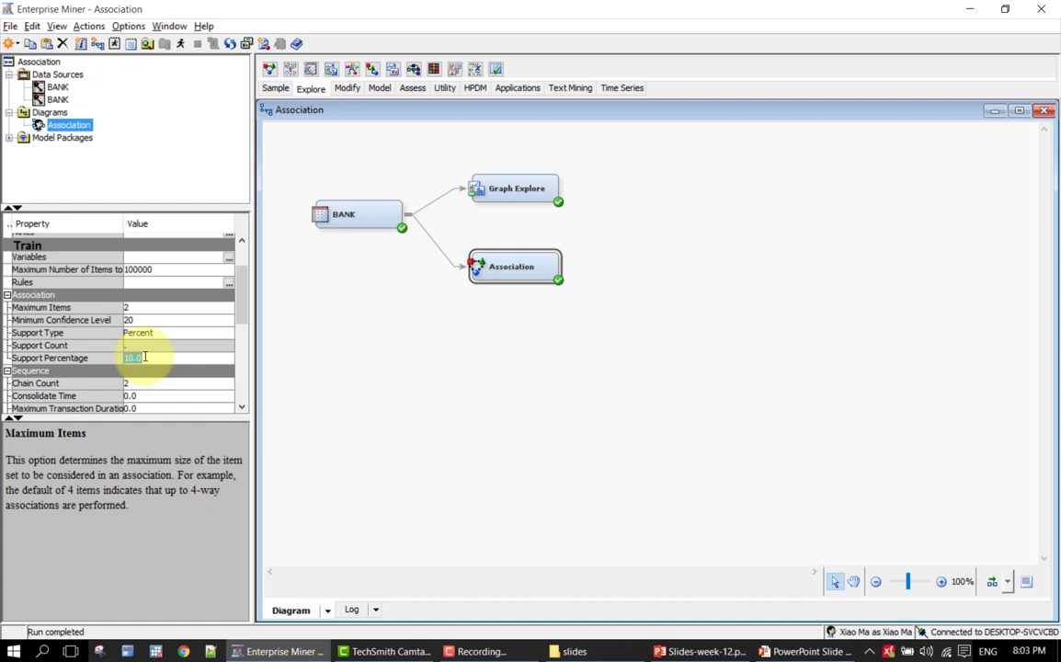
type("5.0")
left_click(321, 342)
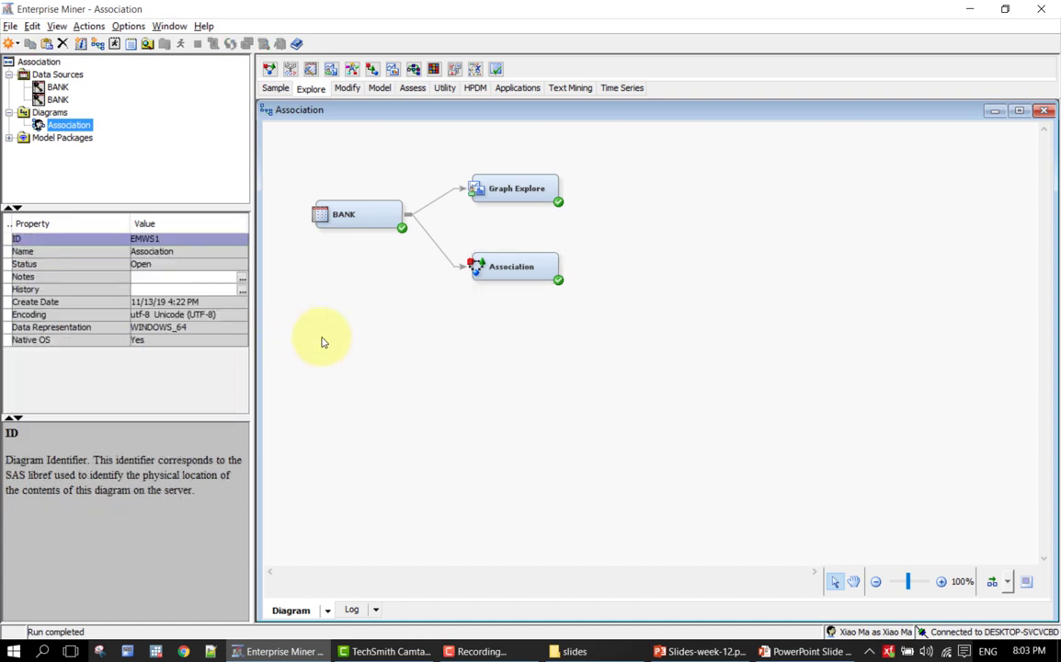
left_click(496, 267)
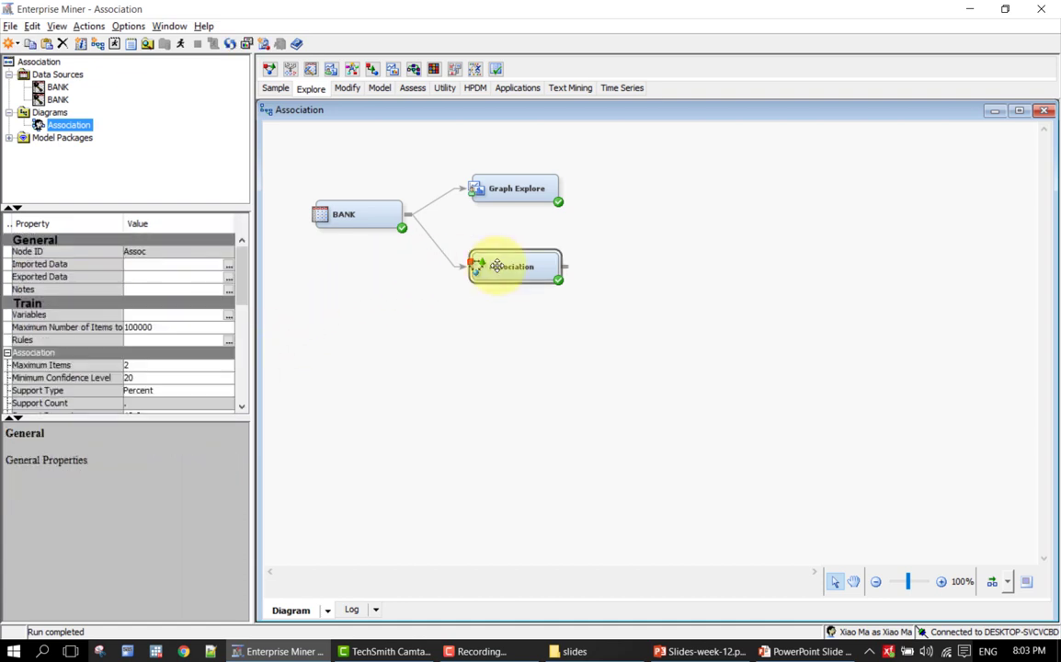
scroll(232, 350, "down", 2)
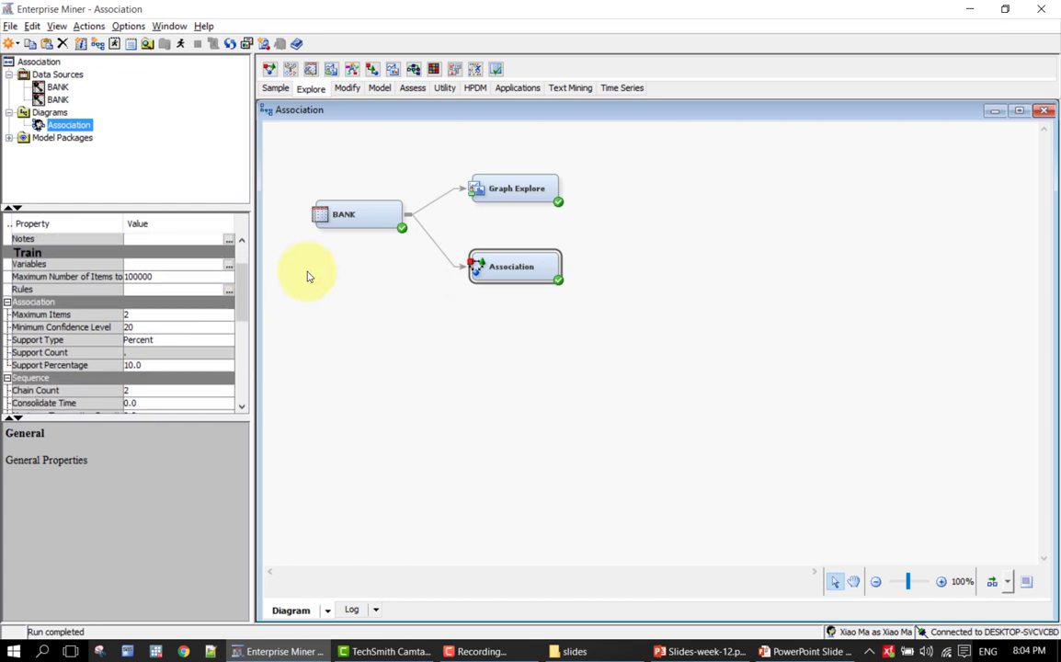
Run the Association node with the changed settings and open its results.
right_click(497, 267)
left_click(516, 318)
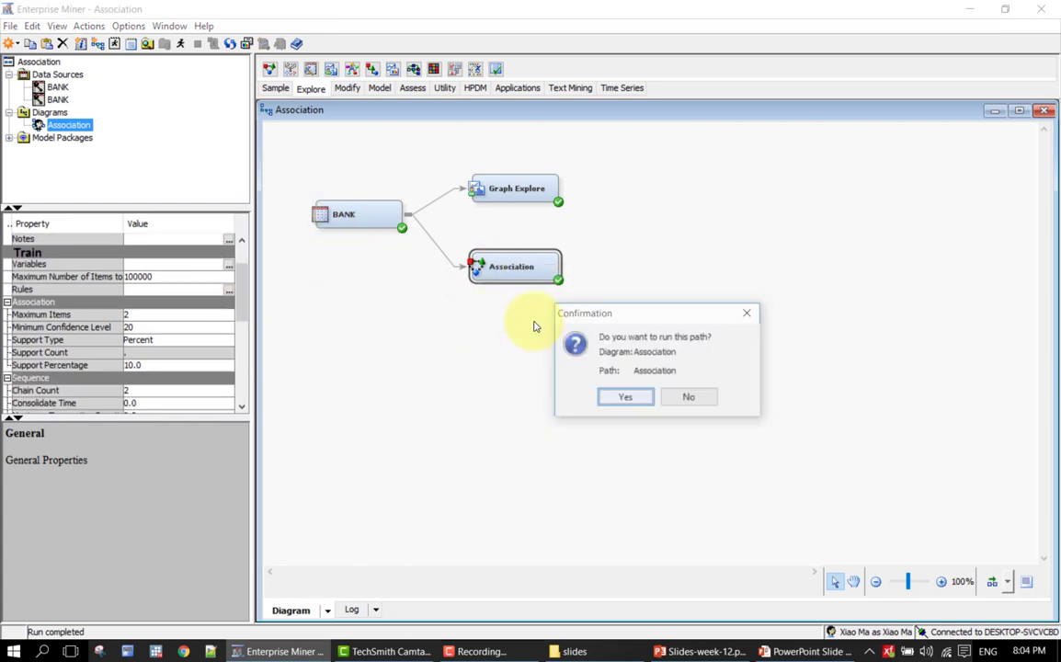
left_click(649, 399)
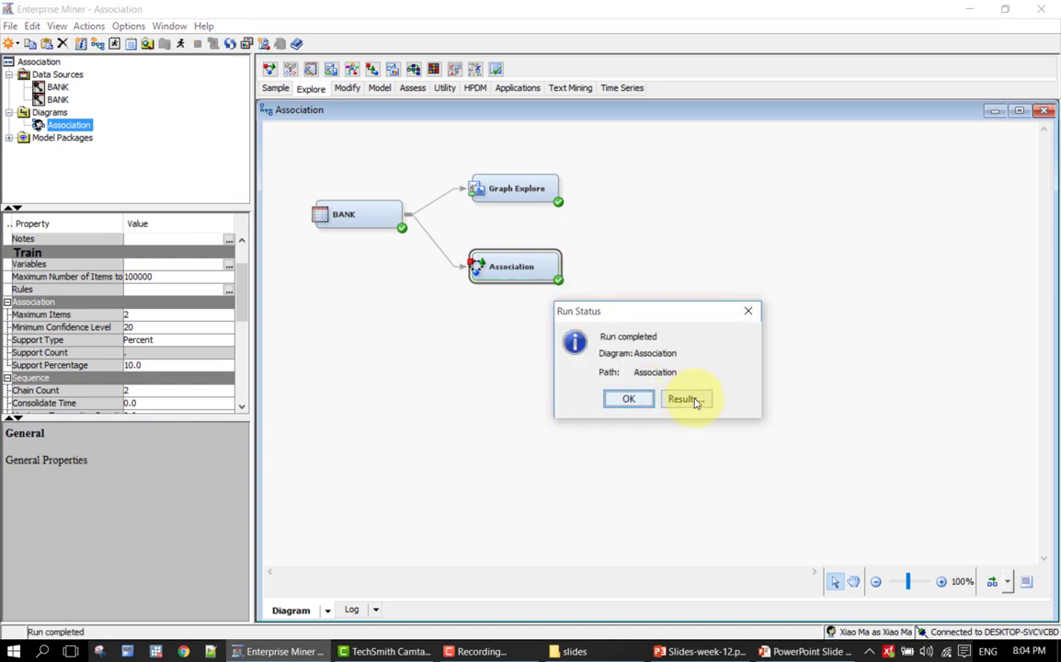
left_click(692, 403)
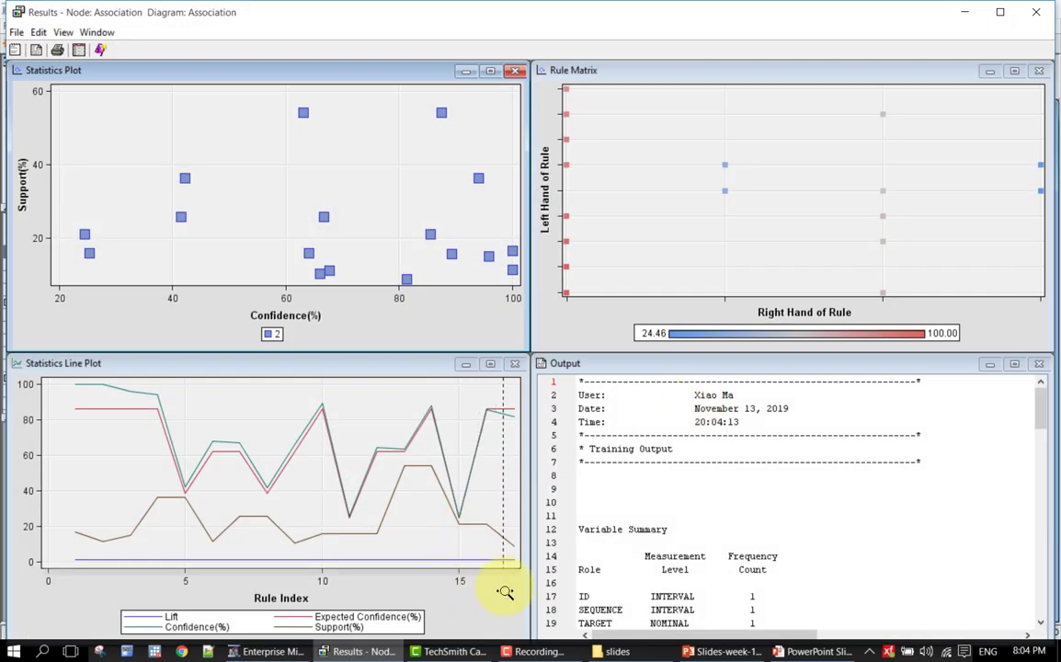
Examine the support of the last two rules in the Statistics Line Plot, and close the results window.
left_click(487, 529)
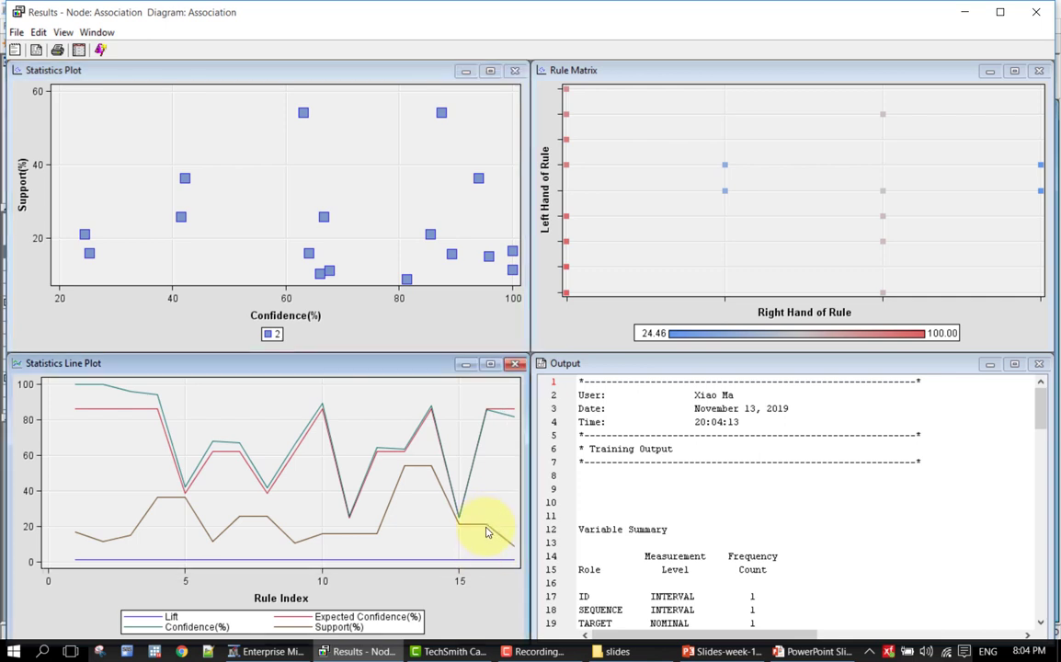
left_click(513, 550)
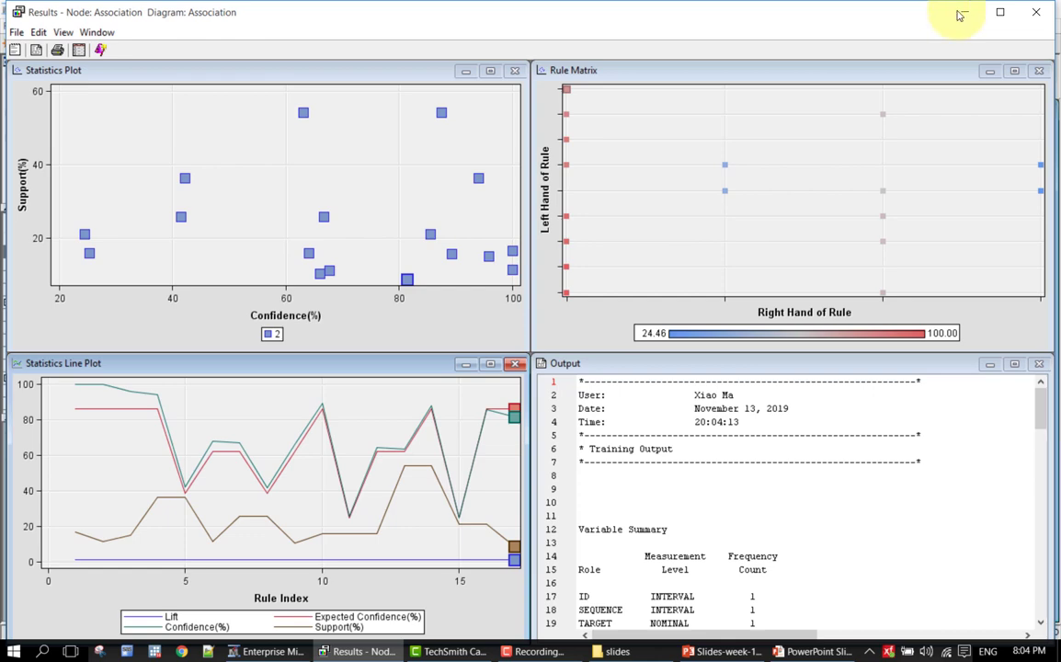
left_click(1032, 16)
left_click(681, 198)
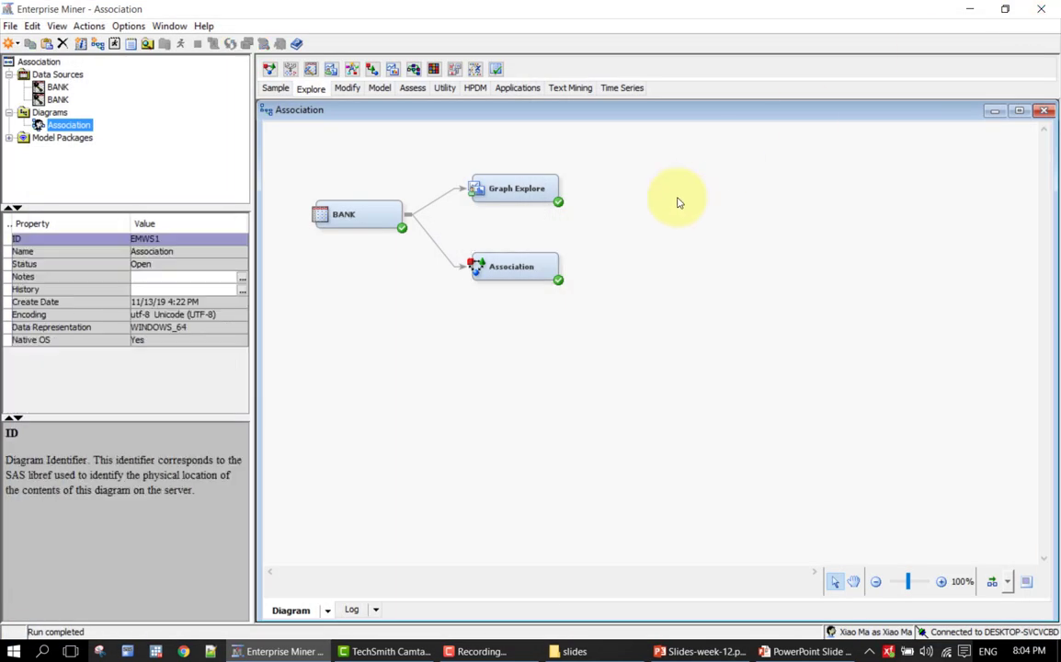
Set the Association node's Minimum Confidence Level to 10.
left_click(497, 264)
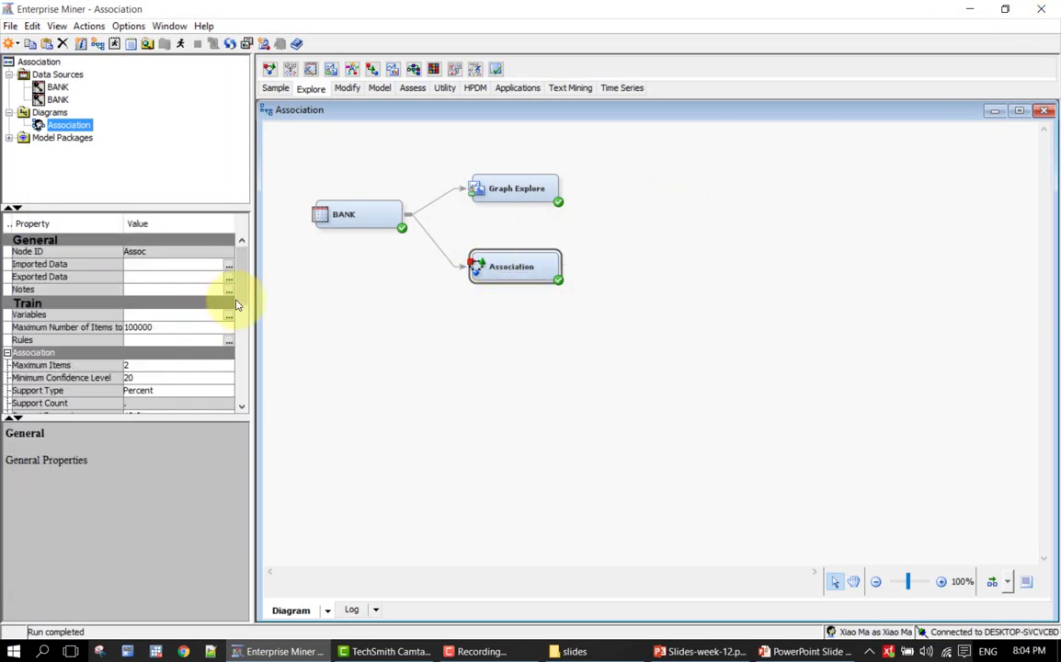
left_click_drag(238, 296, 240, 318)
left_click(197, 309)
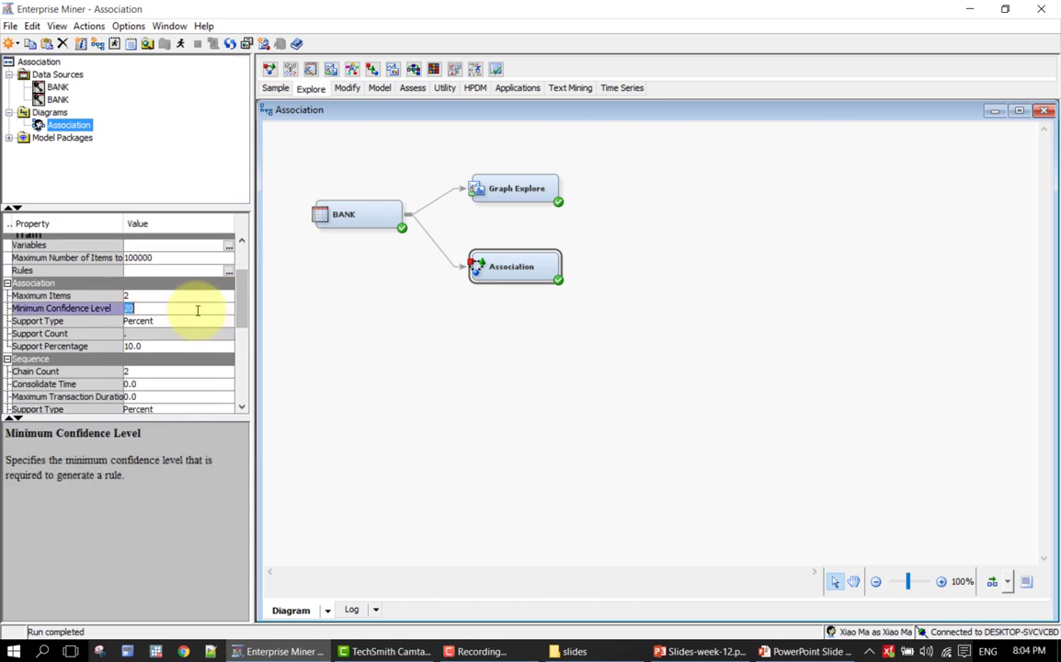
type("10")
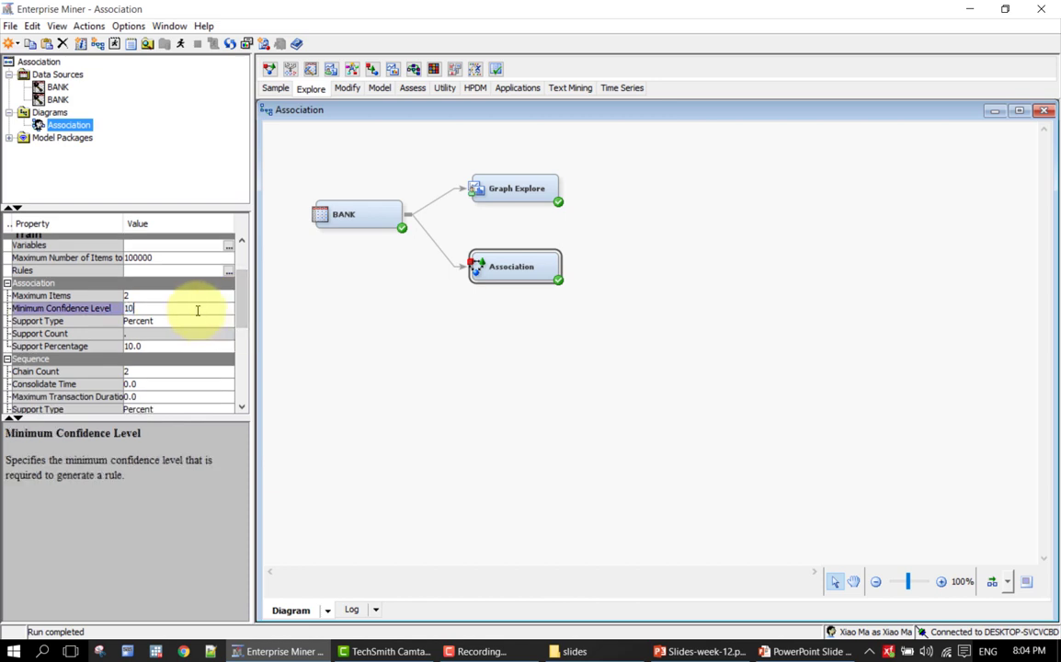
Set the Association node's Support Percentage to 5.
left_click(159, 348)
type("5")
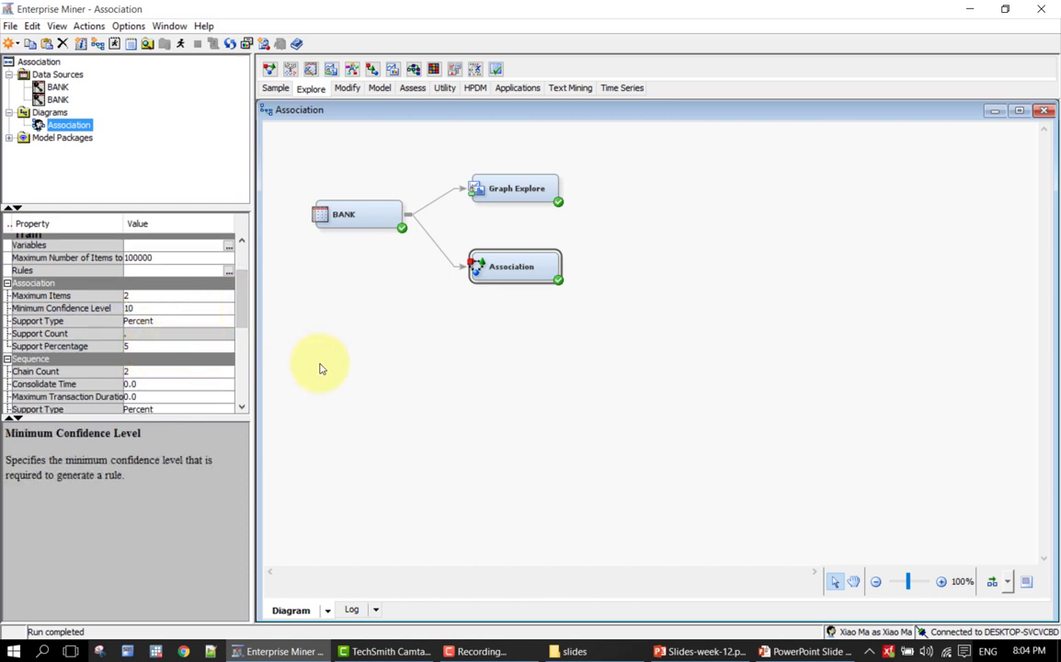
right_click(500, 278)
left_click(511, 332)
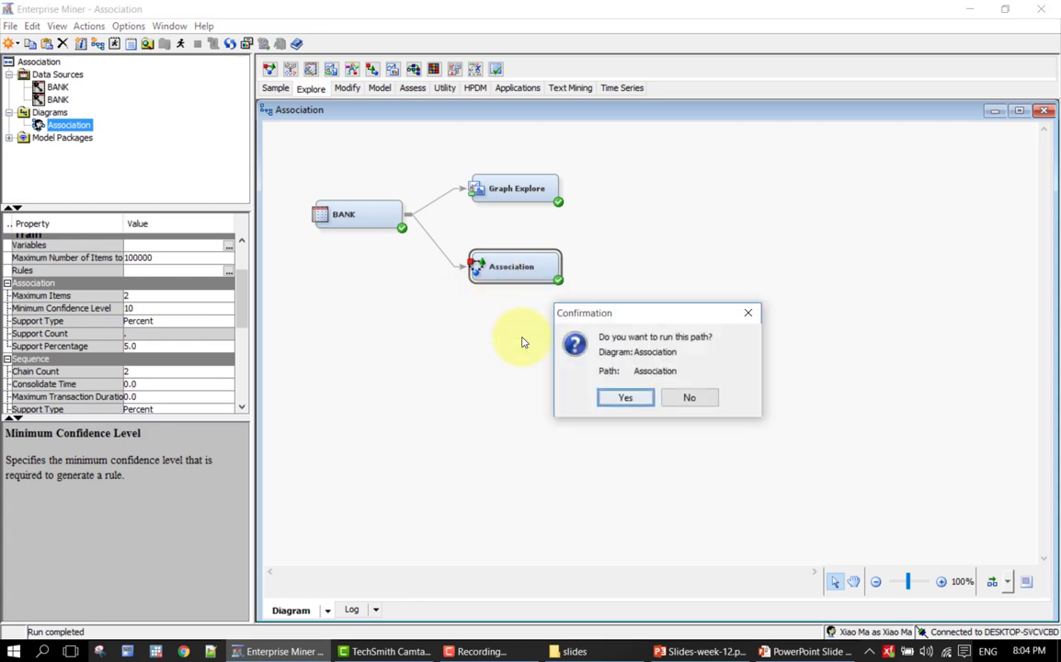
left_click(682, 402)
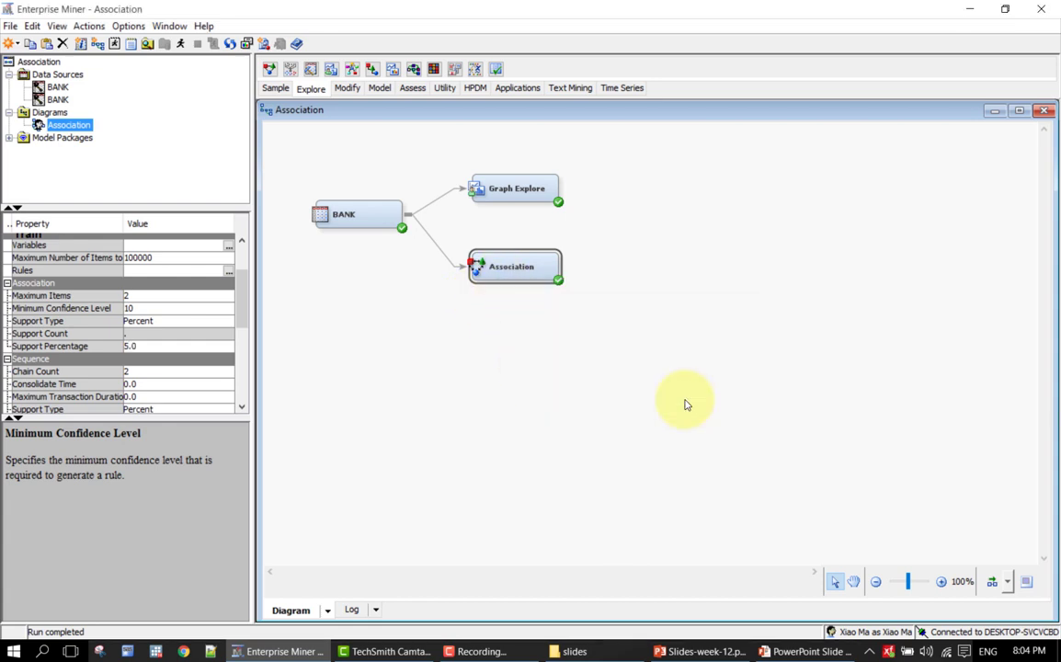
Run the Association node with the new confidence and support settings and open its results.
right_click(533, 268)
left_click(571, 319)
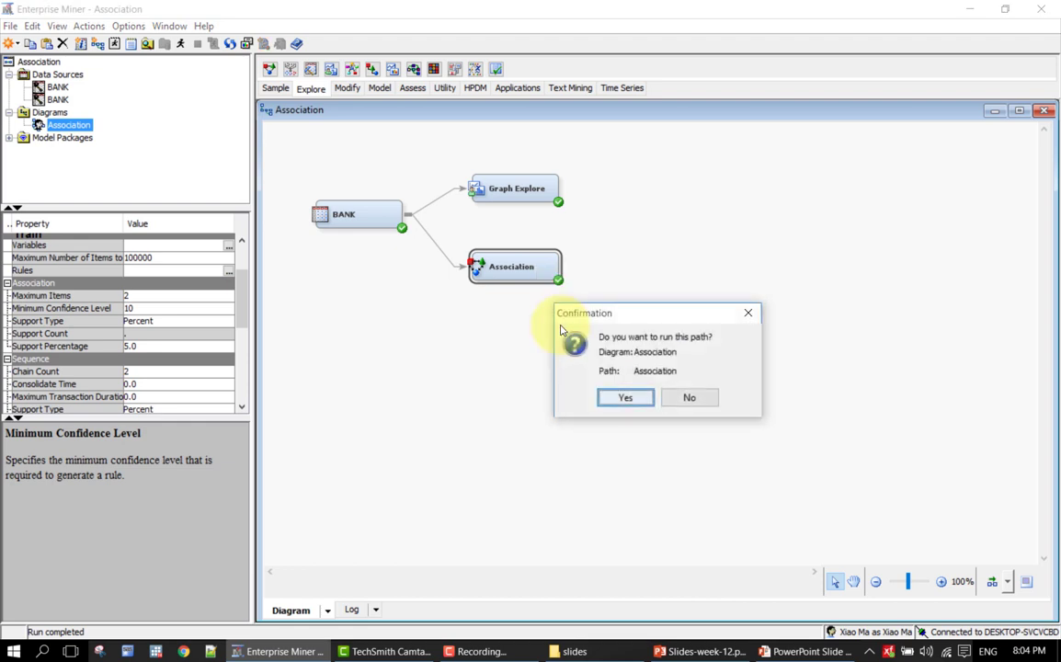
left_click(625, 401)
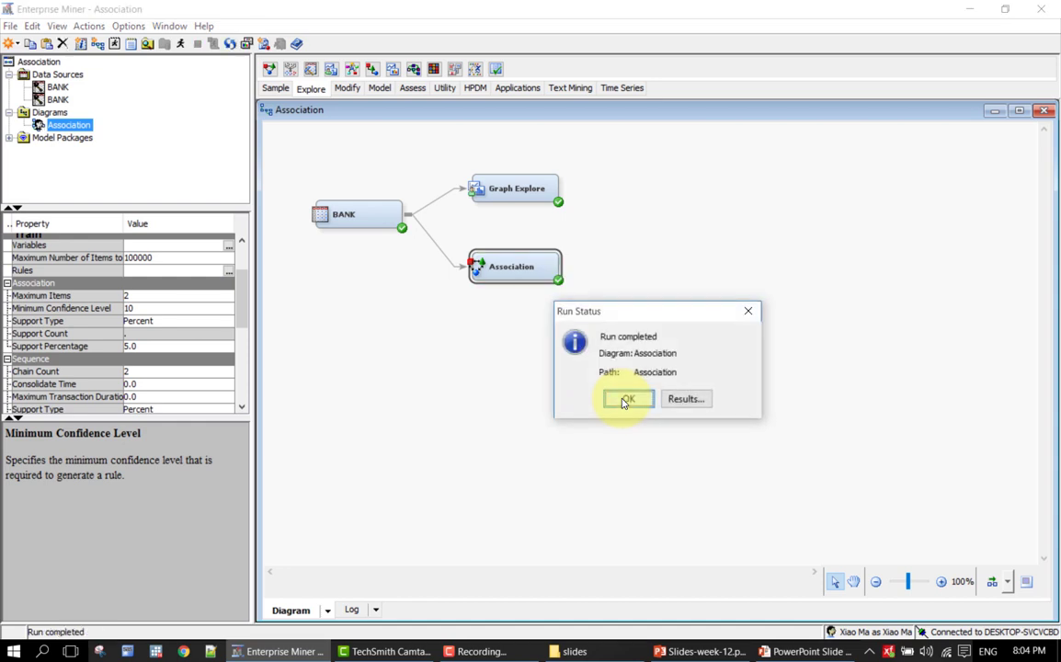
left_click(686, 399)
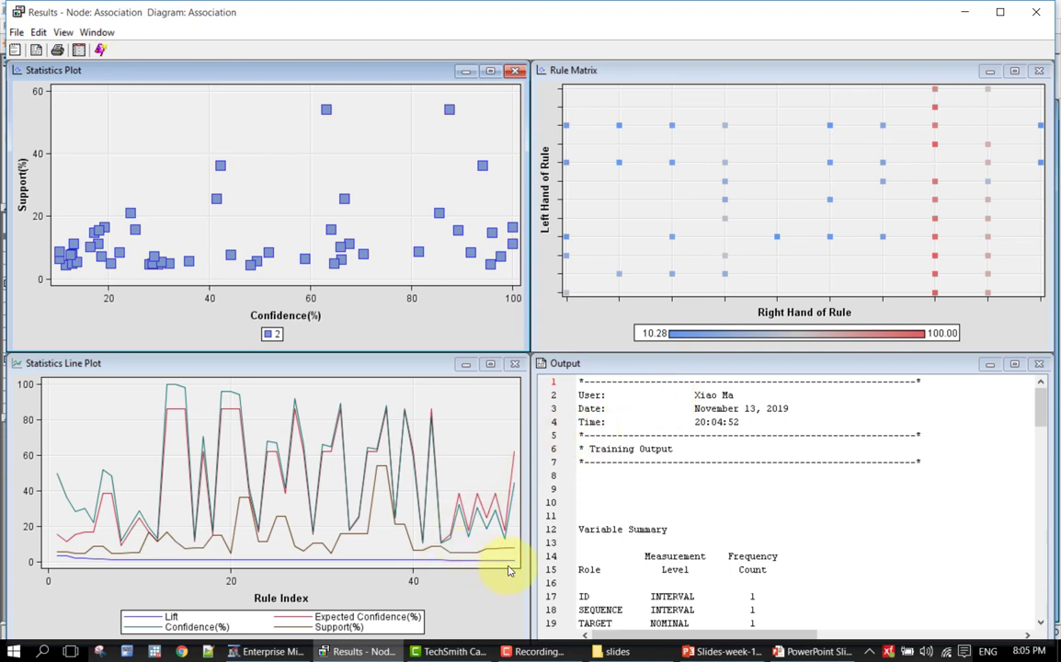
Examine the last rules and the confidence peaks in the Statistics Line Plot.
mouse_move(513, 565)
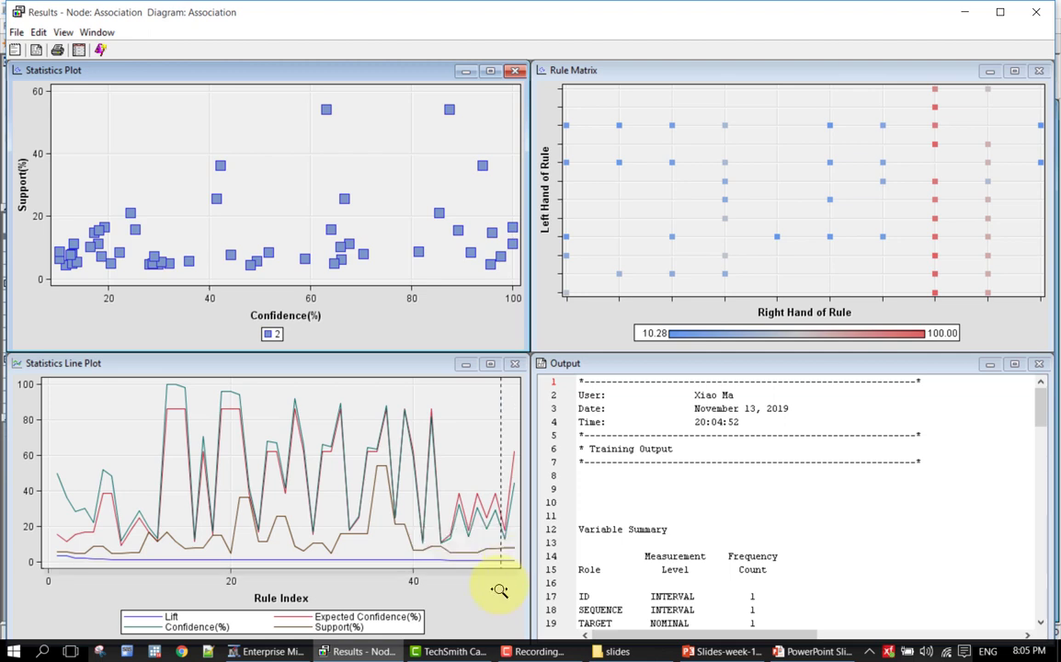
left_click(496, 596)
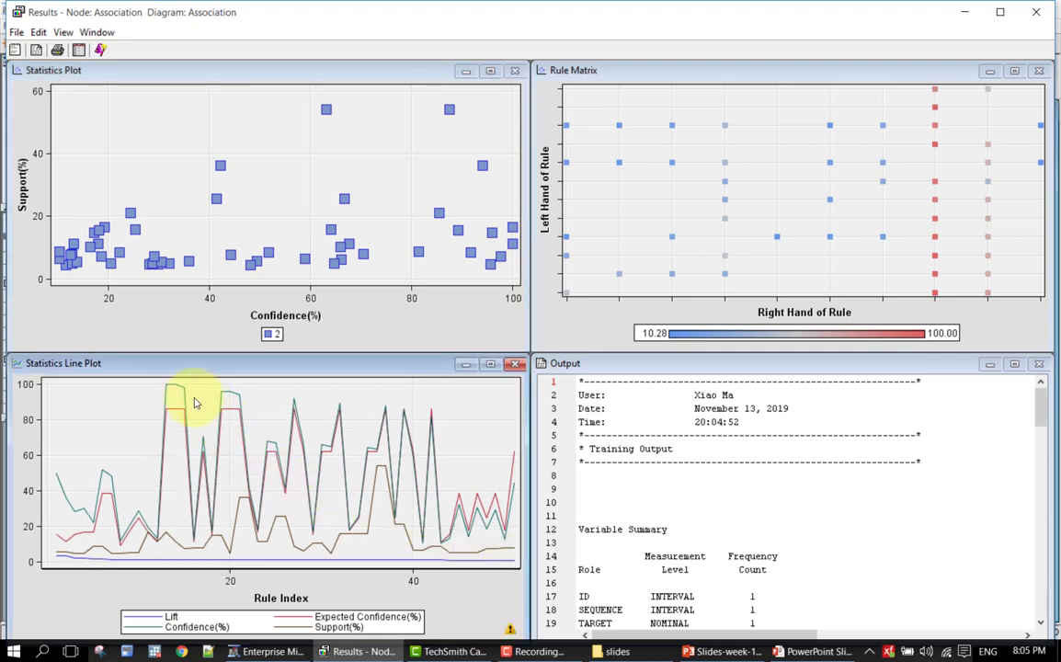
mouse_move(181, 394)
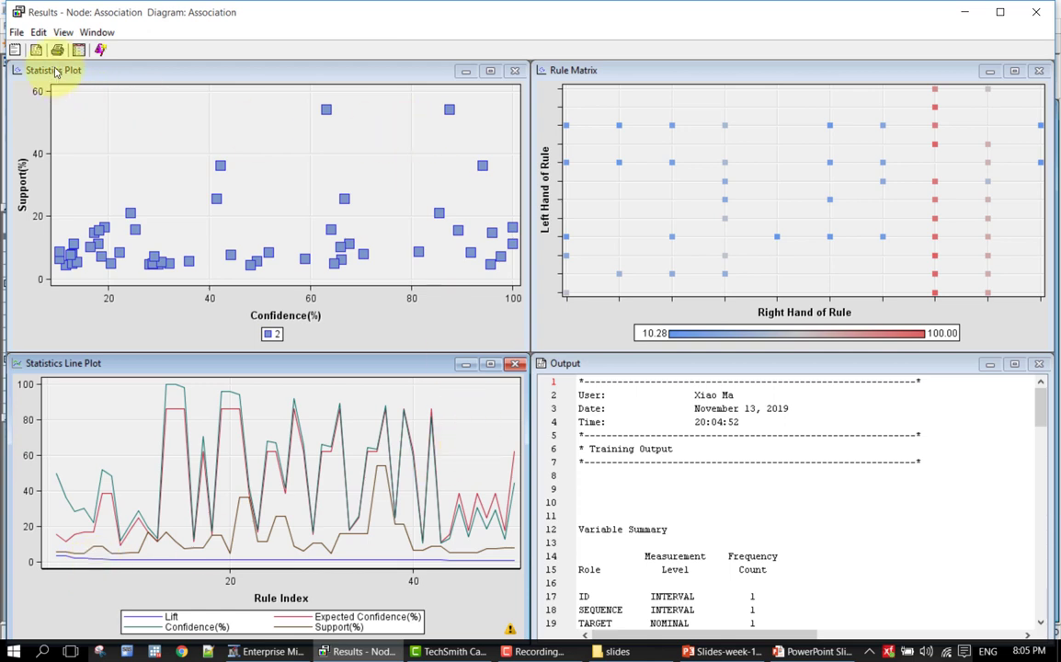
Open the Rule Description table and enlarge it to list more rules at once.
left_click(60, 36)
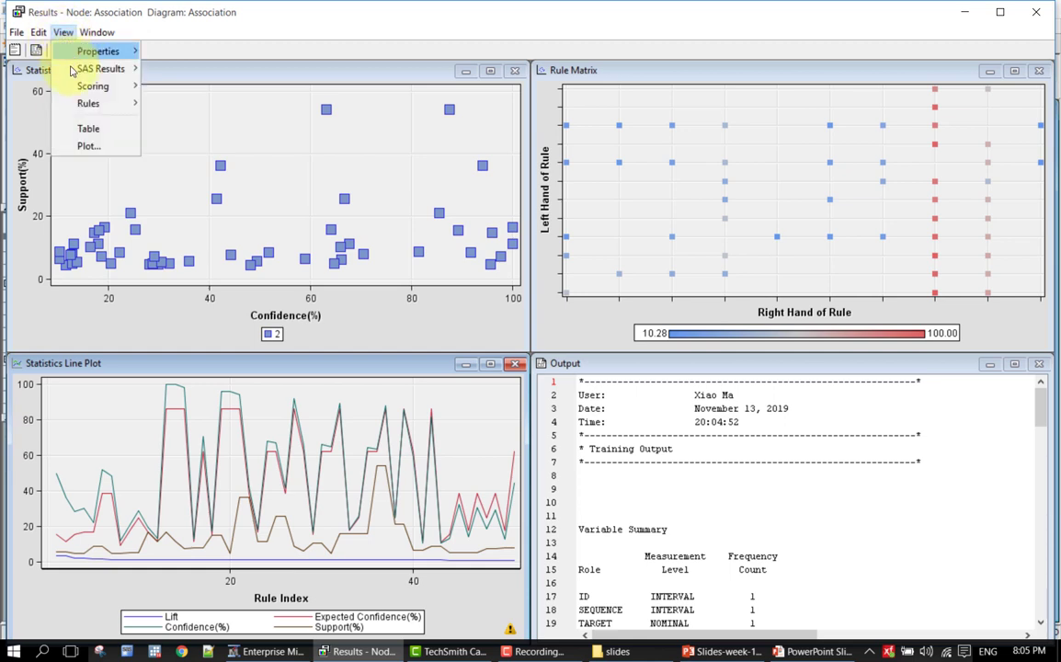
mouse_move(97, 85)
mouse_move(126, 104)
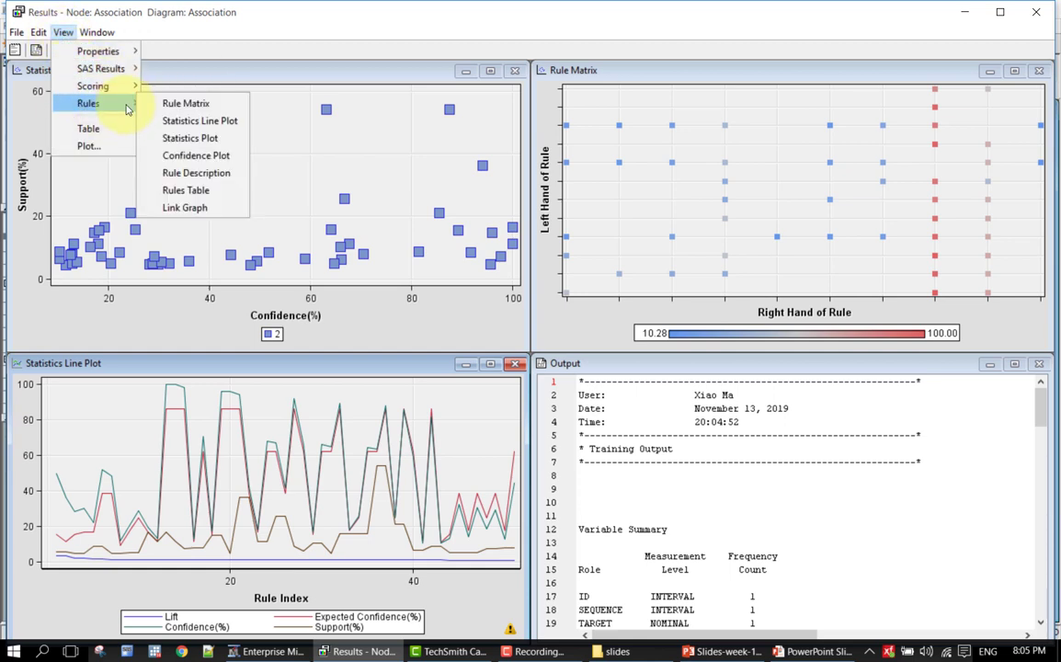
left_click(217, 183)
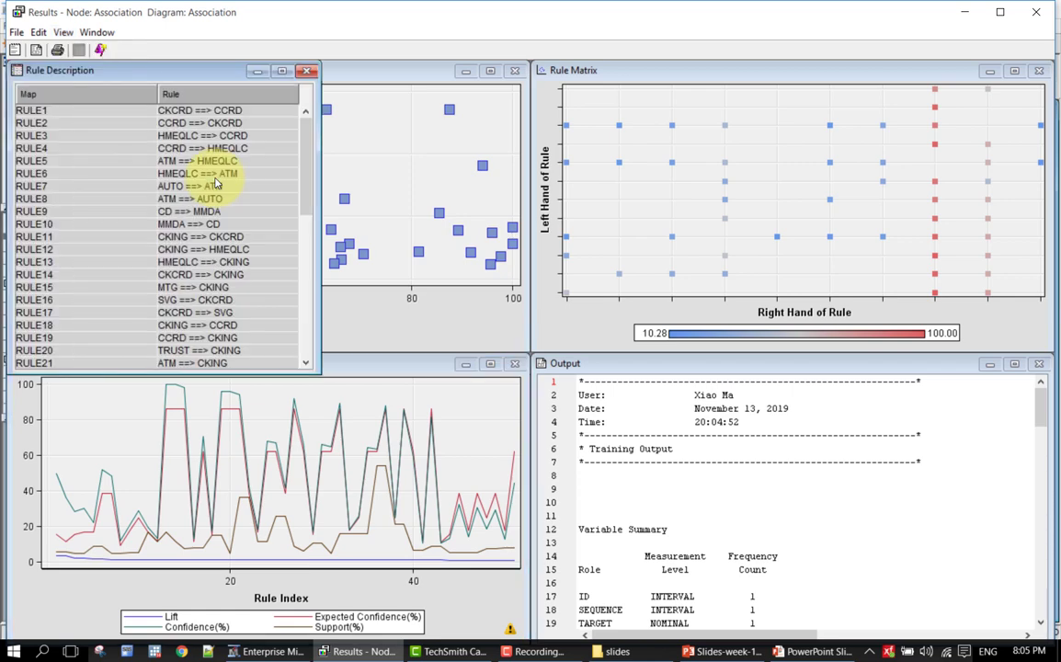
left_click_drag(318, 185, 367, 189)
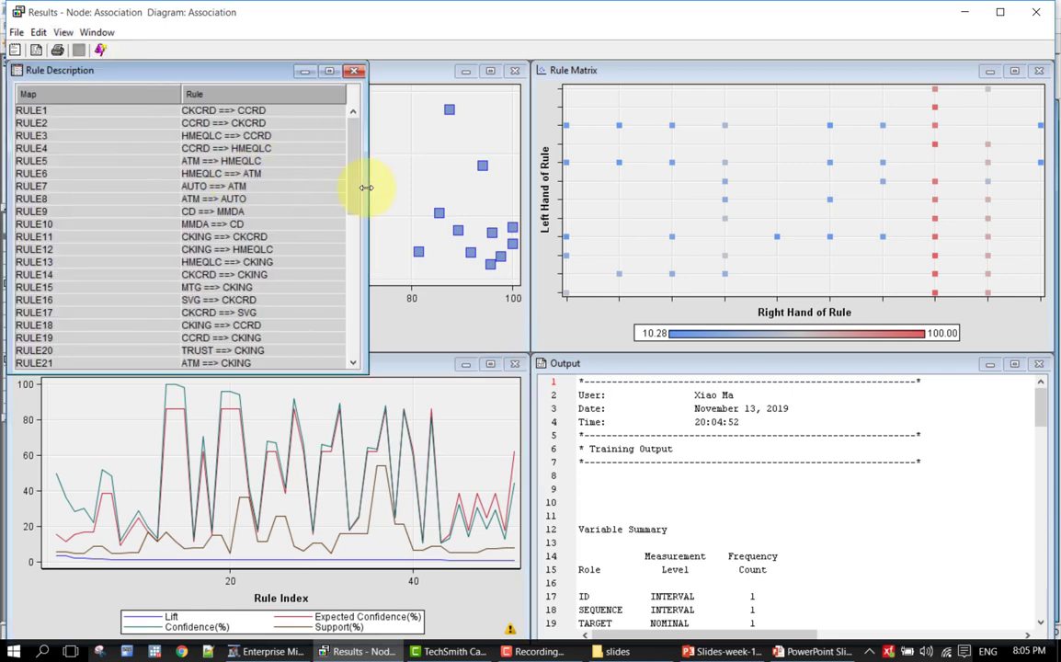
left_click_drag(348, 374, 339, 586)
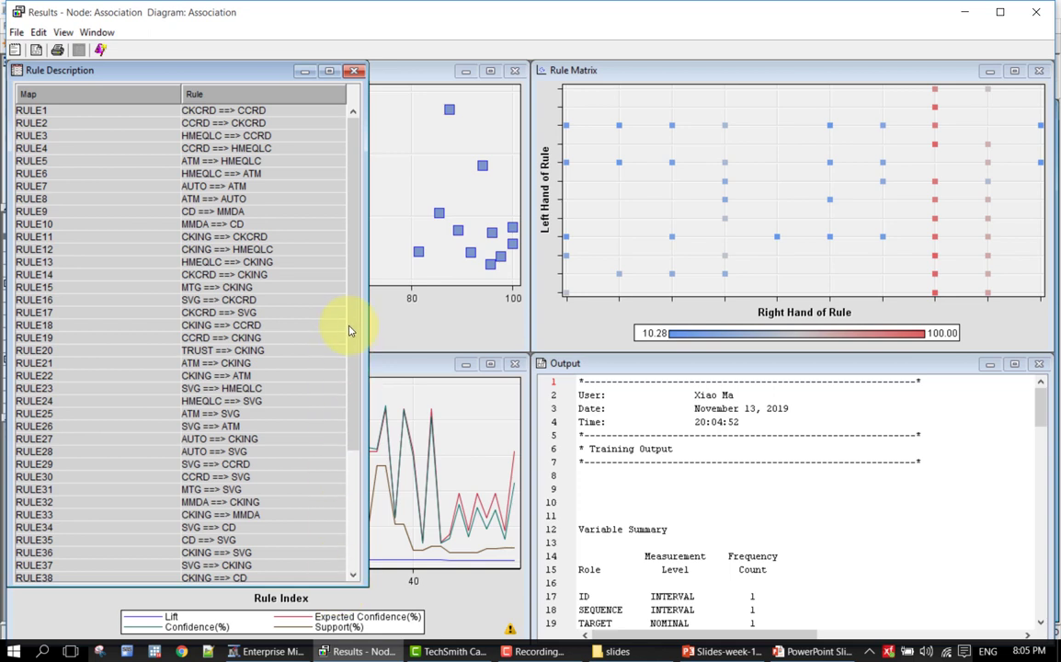
Read through the rule list in the Rule Description table from the first rule to the last and back.
left_click_drag(352, 325, 355, 449)
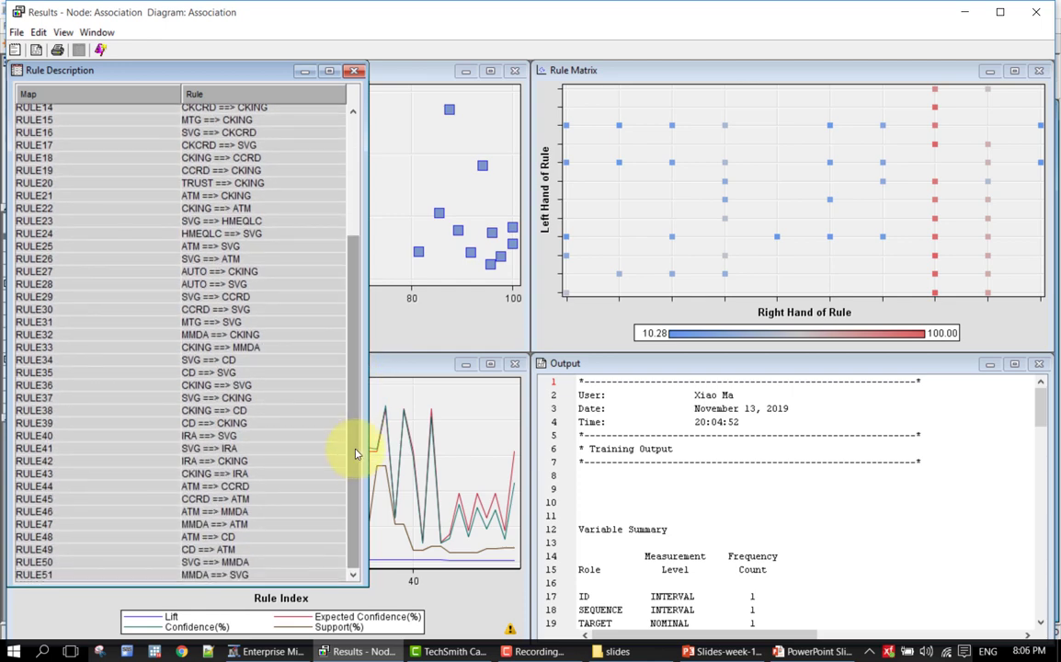
scroll(294, 340, "up", 5)
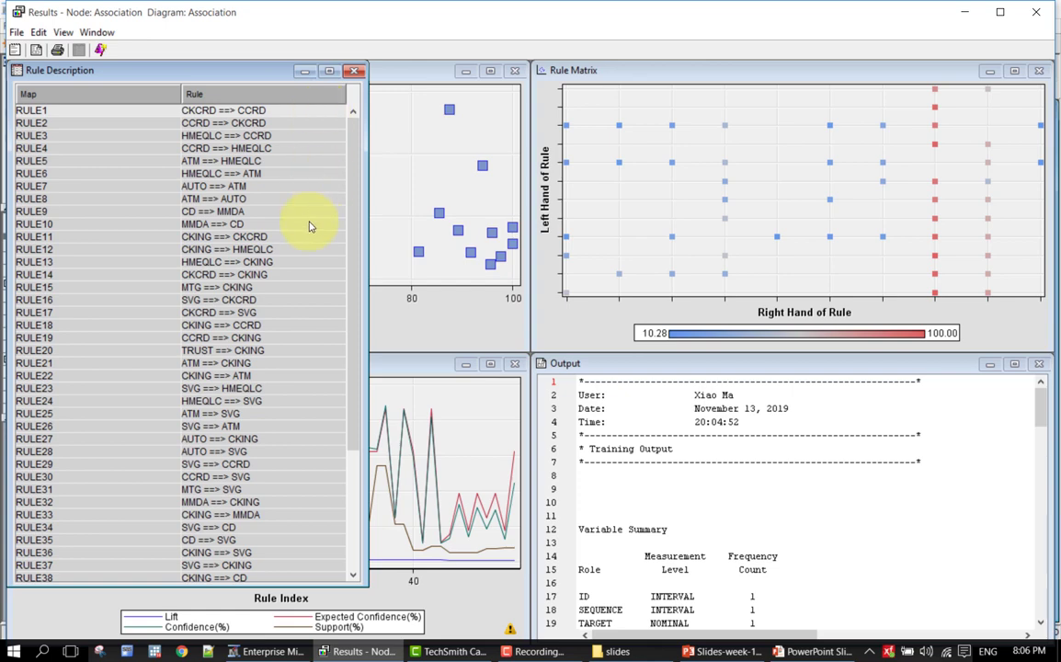
scroll(310, 226, "down", 4)
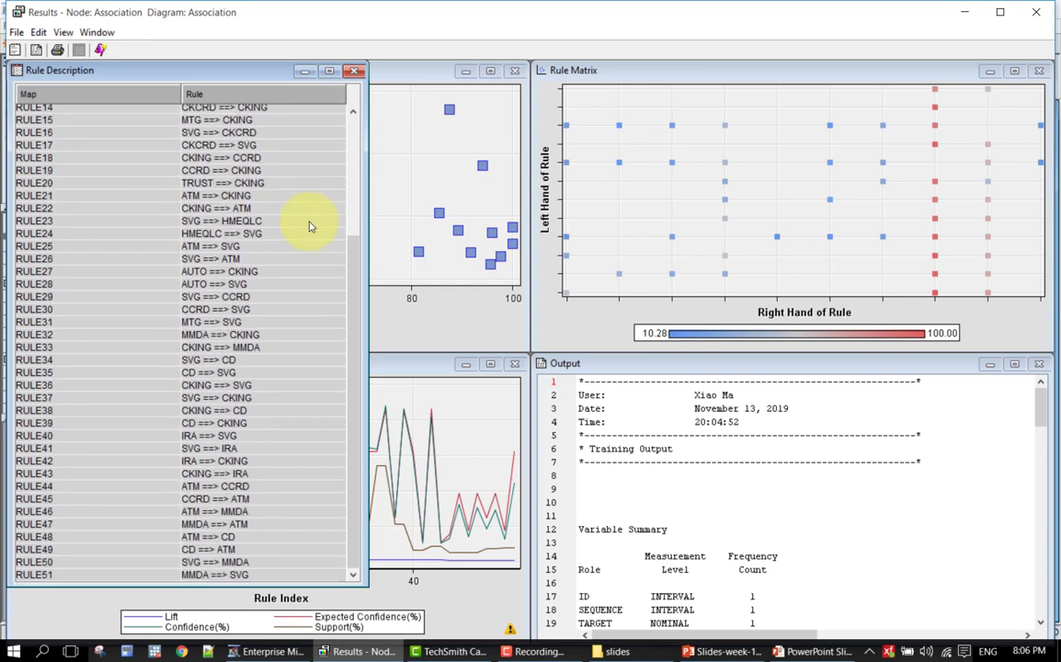
scroll(310, 226, "up", 4)
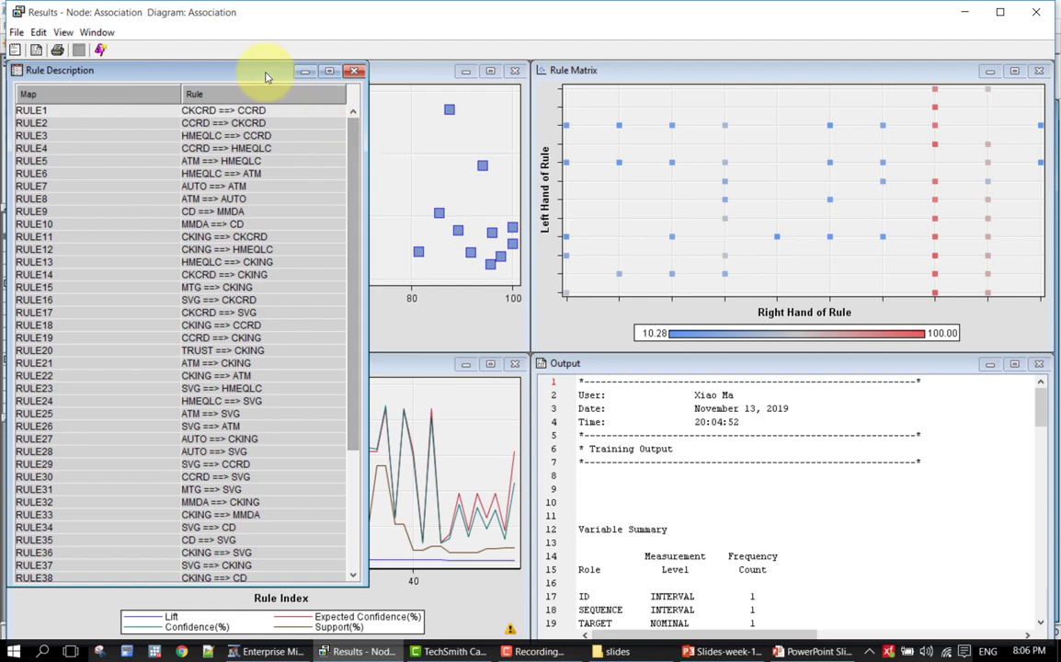
Compare the Statistics Line Plot's confidence peaks with the rules in the Rule Description table, and close the table and the results window.
left_click_drag(265, 71, 852, 83)
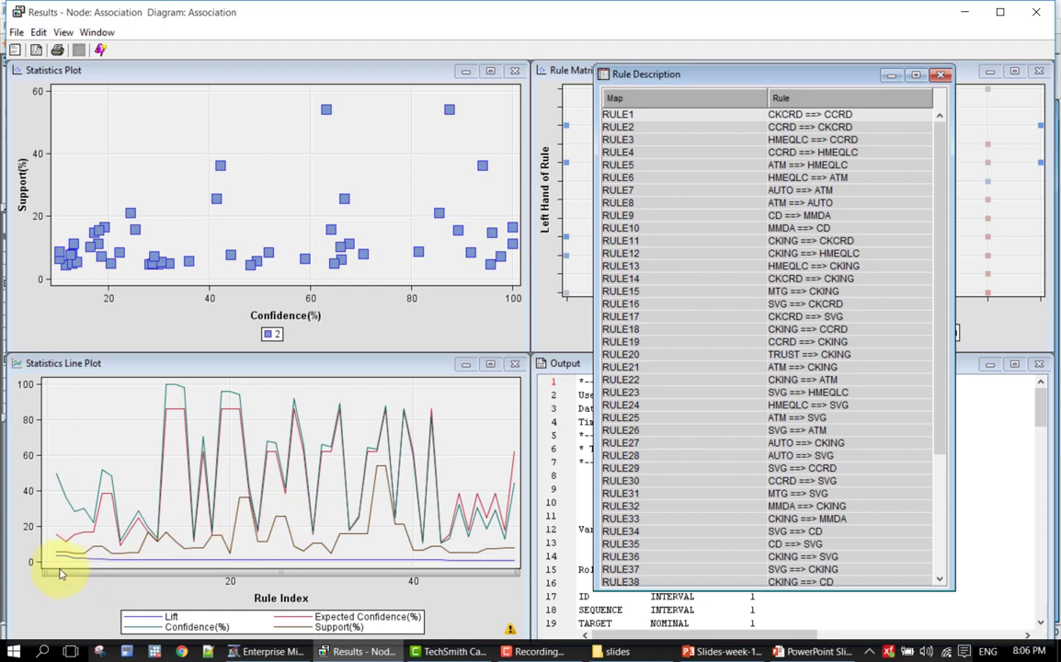
mouse_move(57, 561)
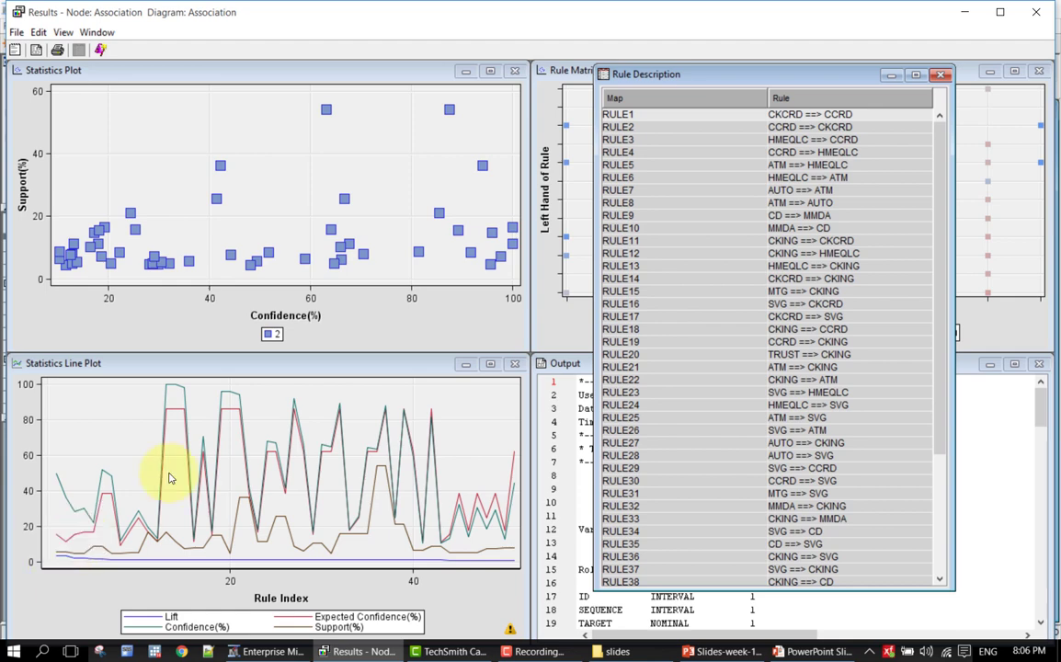
mouse_move(170, 392)
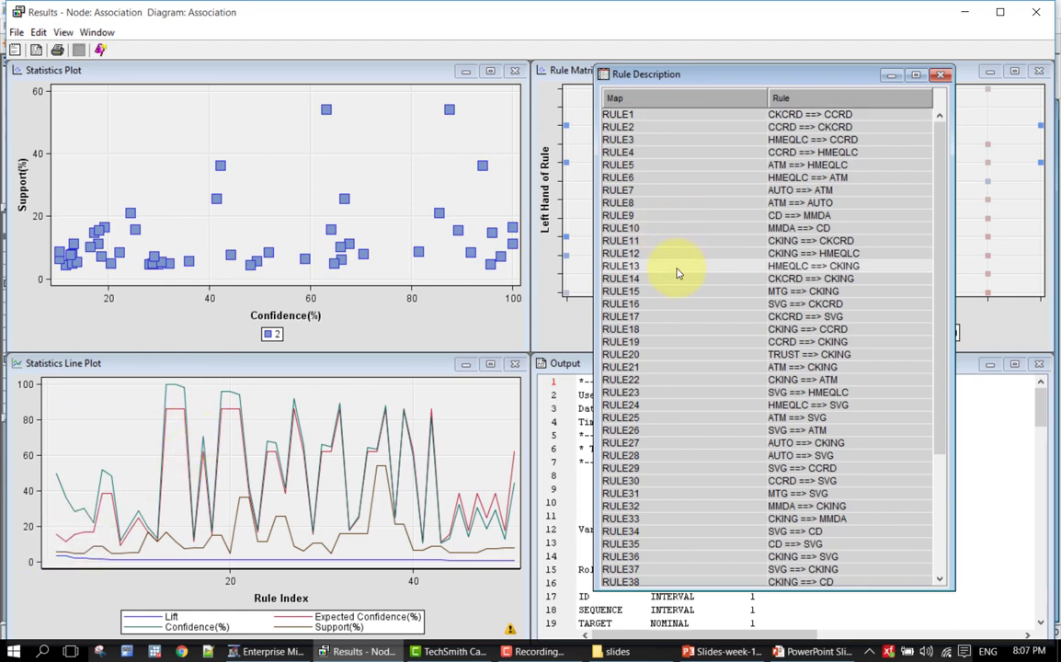
left_click(940, 74)
left_click(1037, 13)
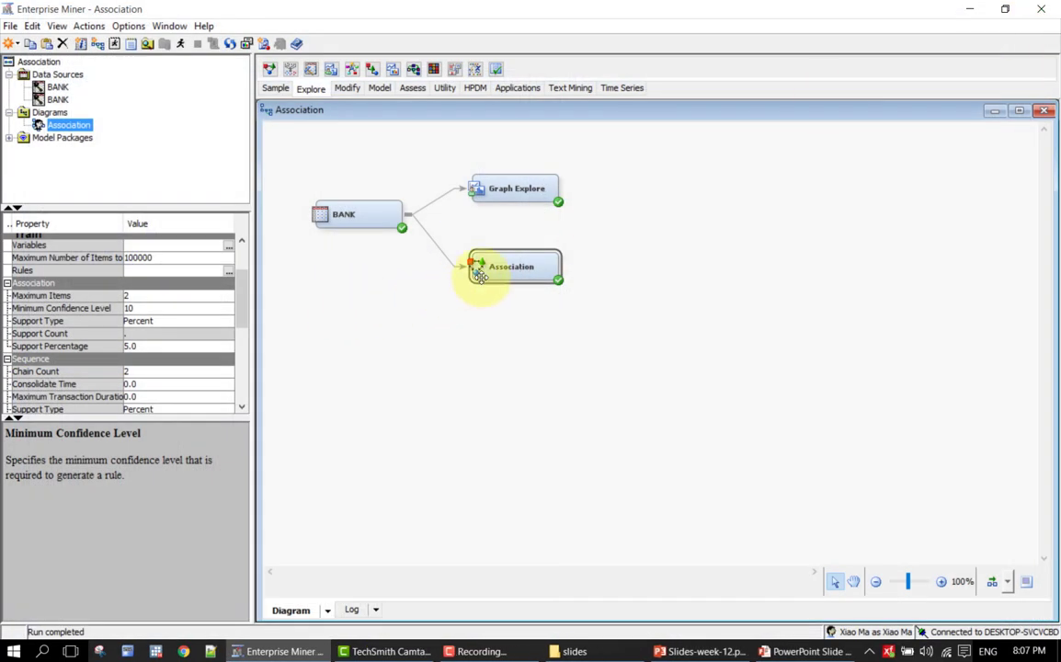
Set the Association node's Minimum Confidence Level to 5 and its Maximum Items to 3.
left_click(140, 309)
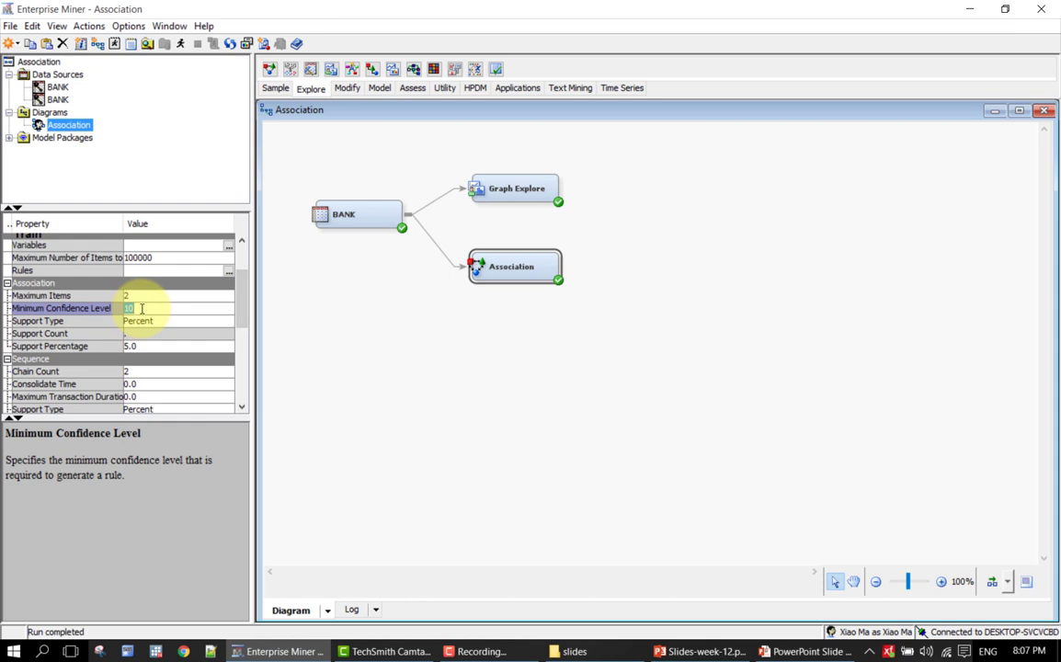
left_click(351, 347)
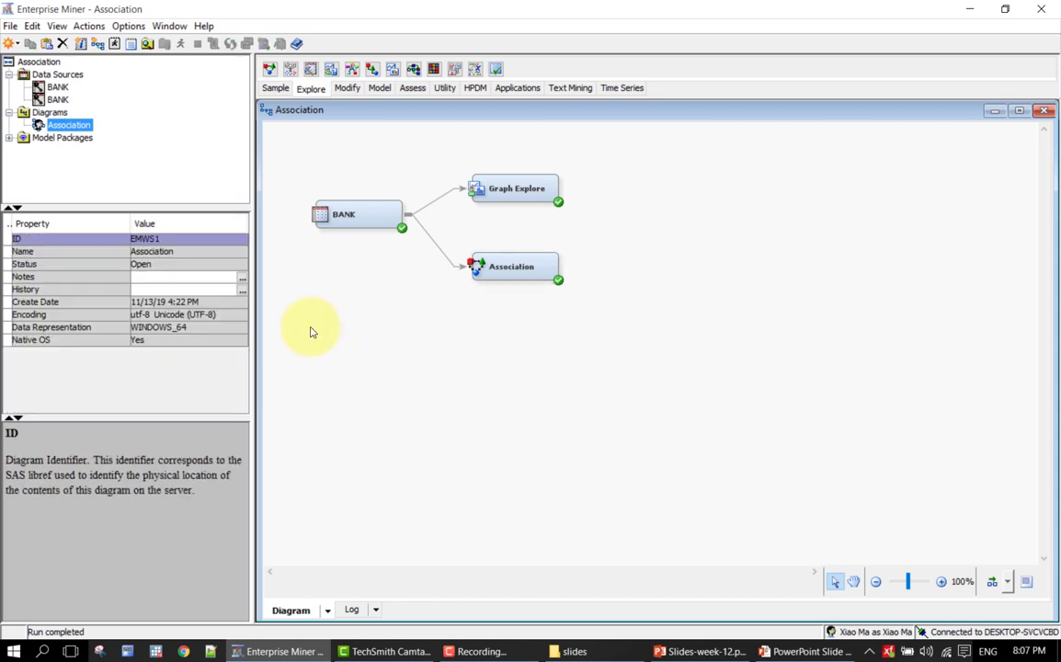
left_click(476, 267)
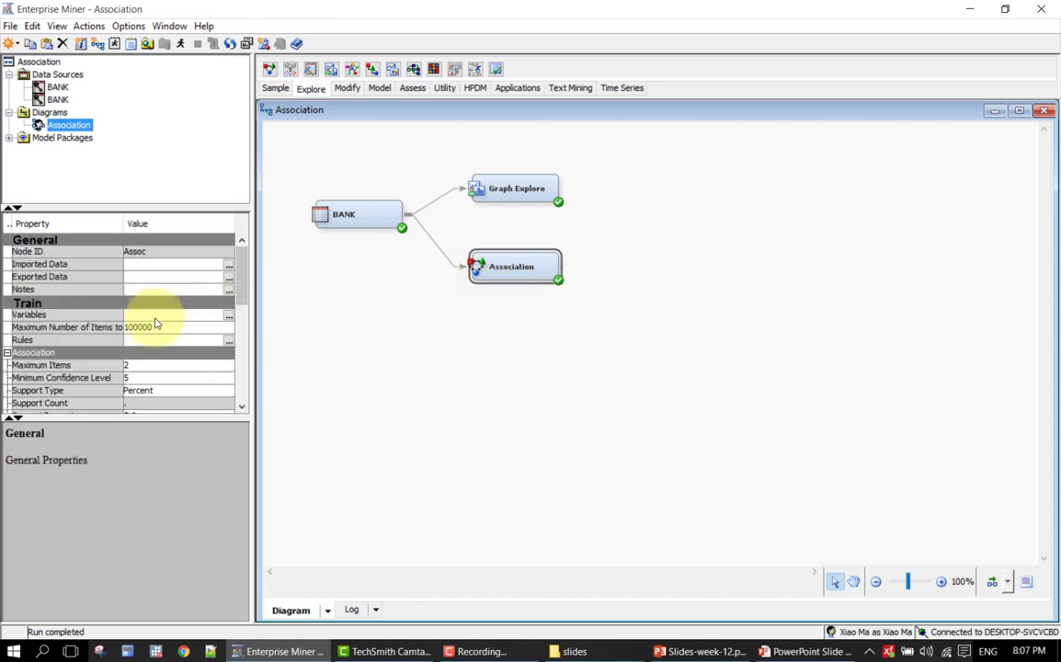
left_click(160, 366)
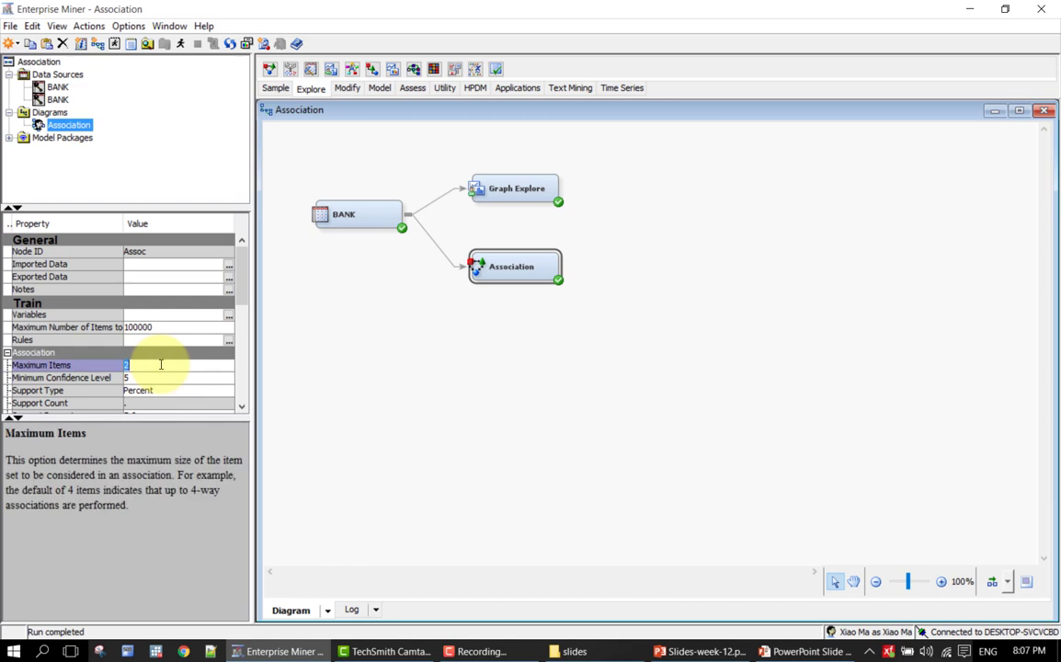
double_click(138, 367)
type("3")
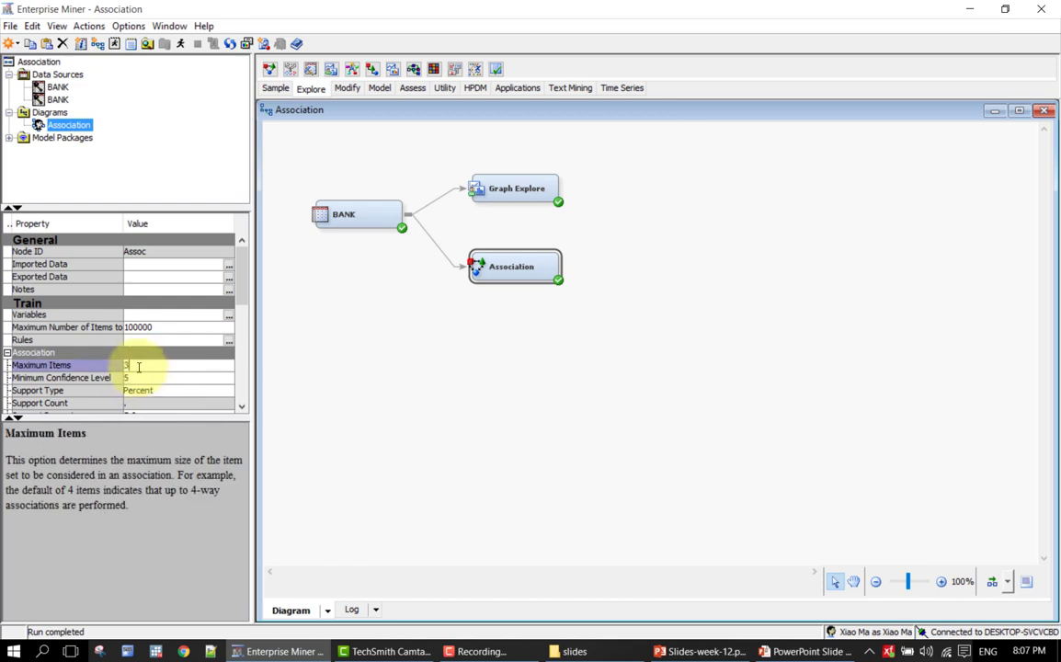
right_click(515, 282)
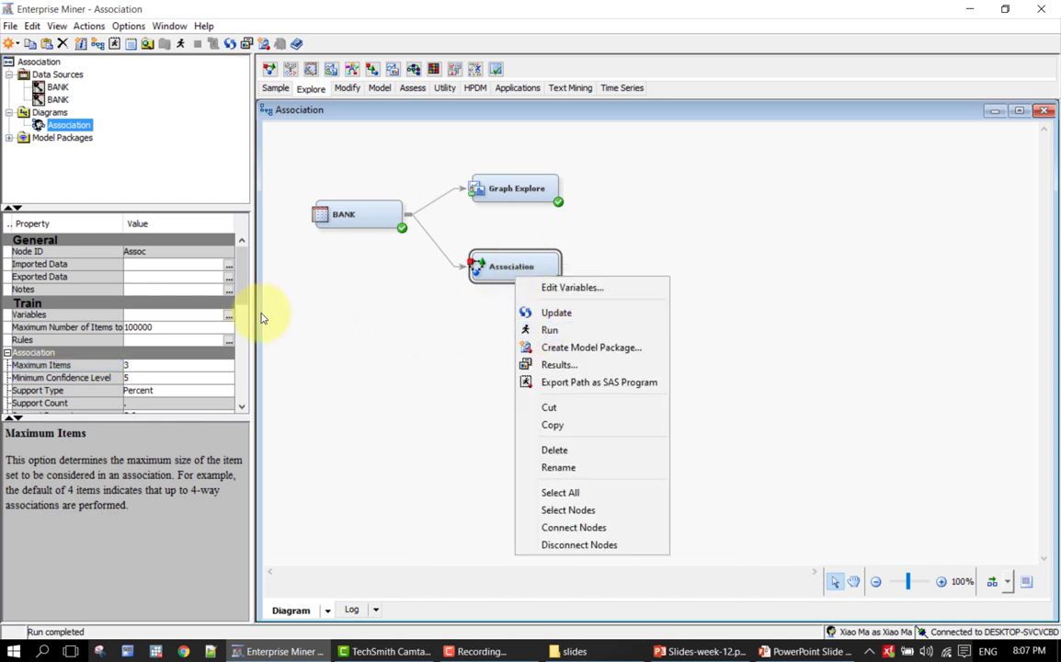
left_click(244, 301)
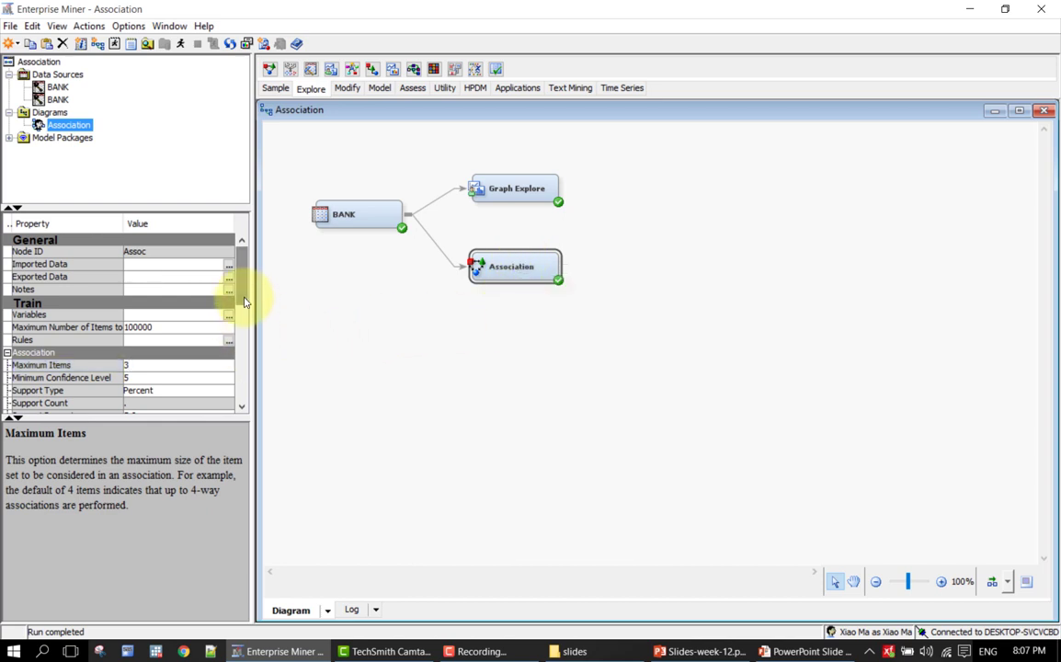
left_click_drag(243, 292, 244, 332)
Run the Association node with three maximum items and 5 percent minimum confidence, and open its results.
right_click(515, 269)
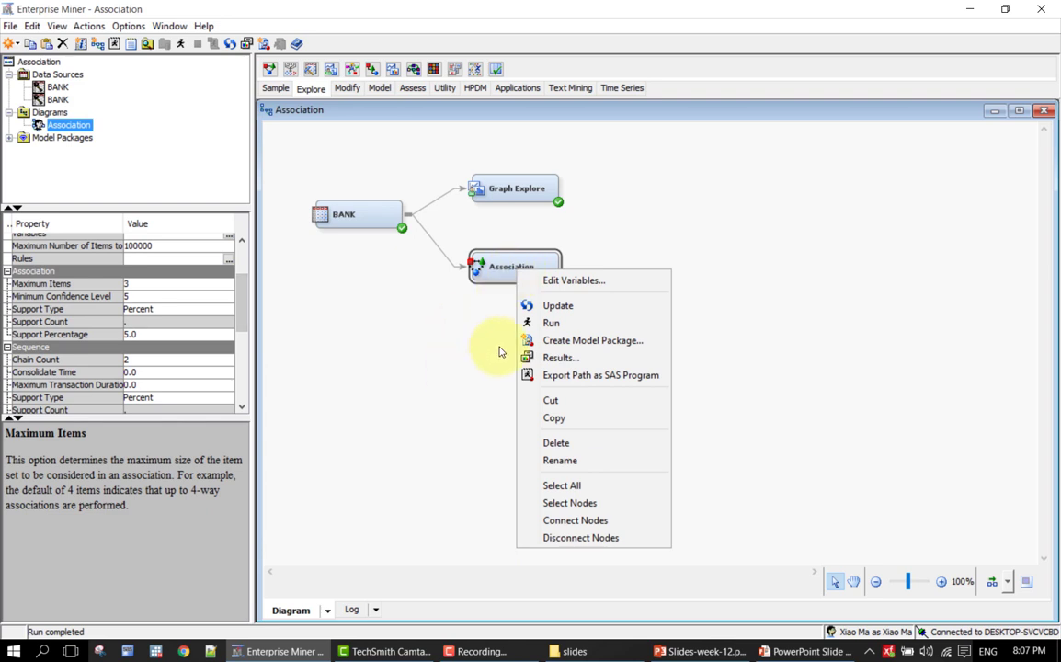
left_click(554, 326)
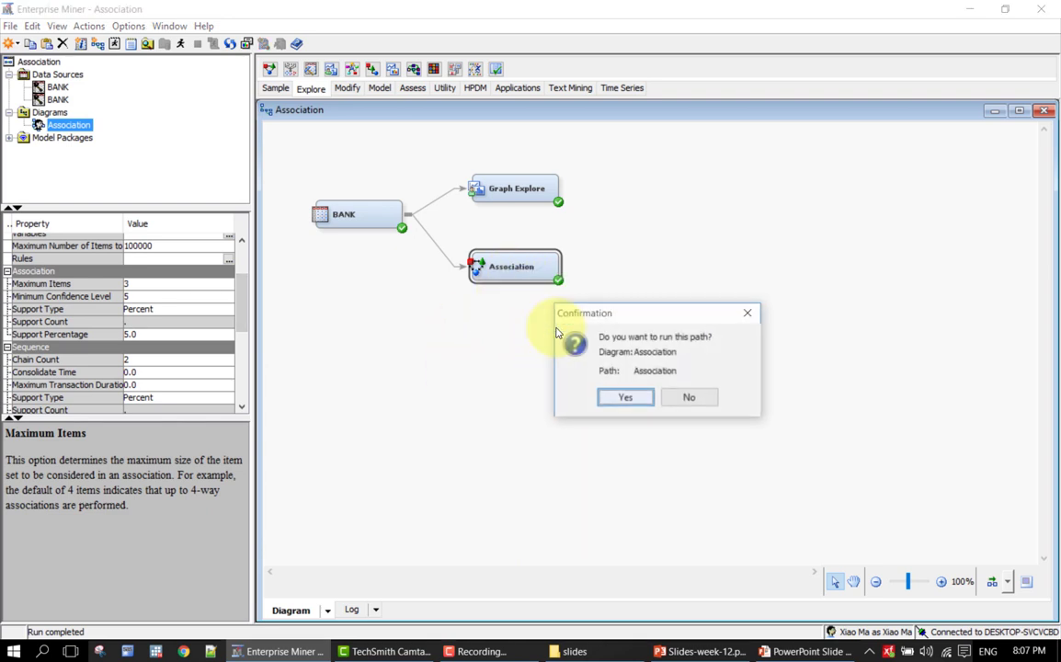
left_click(612, 392)
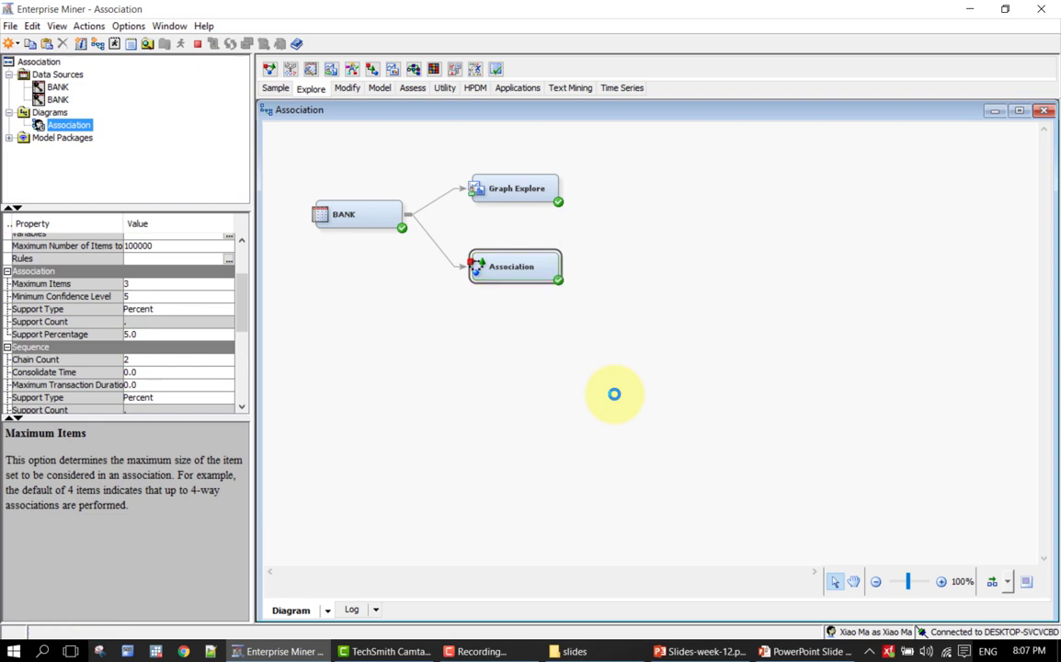
left_click(625, 398)
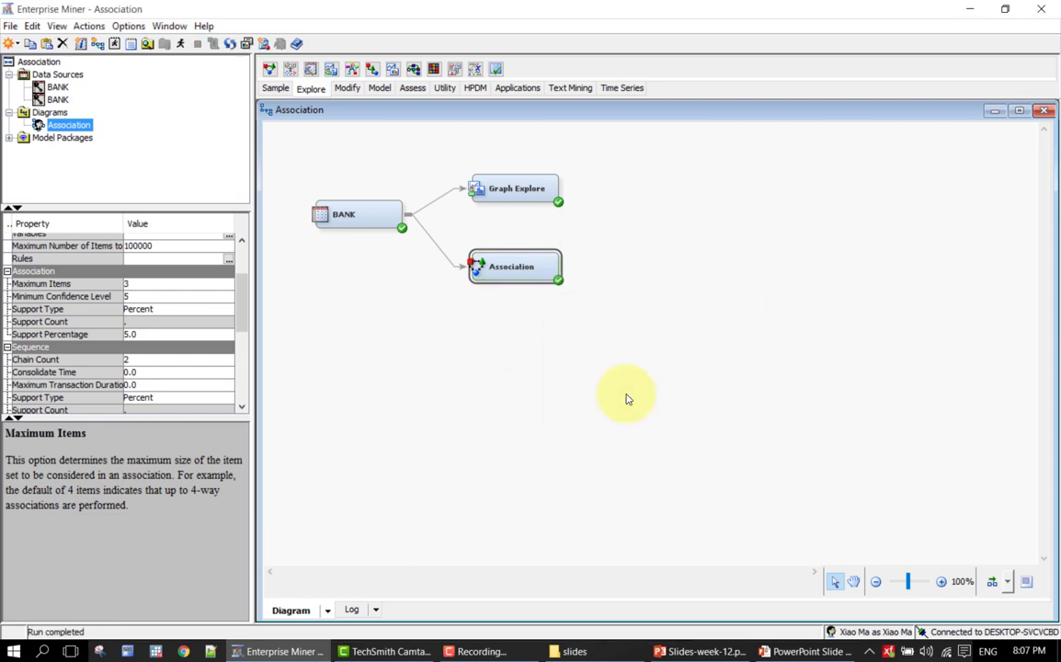
right_click(483, 266)
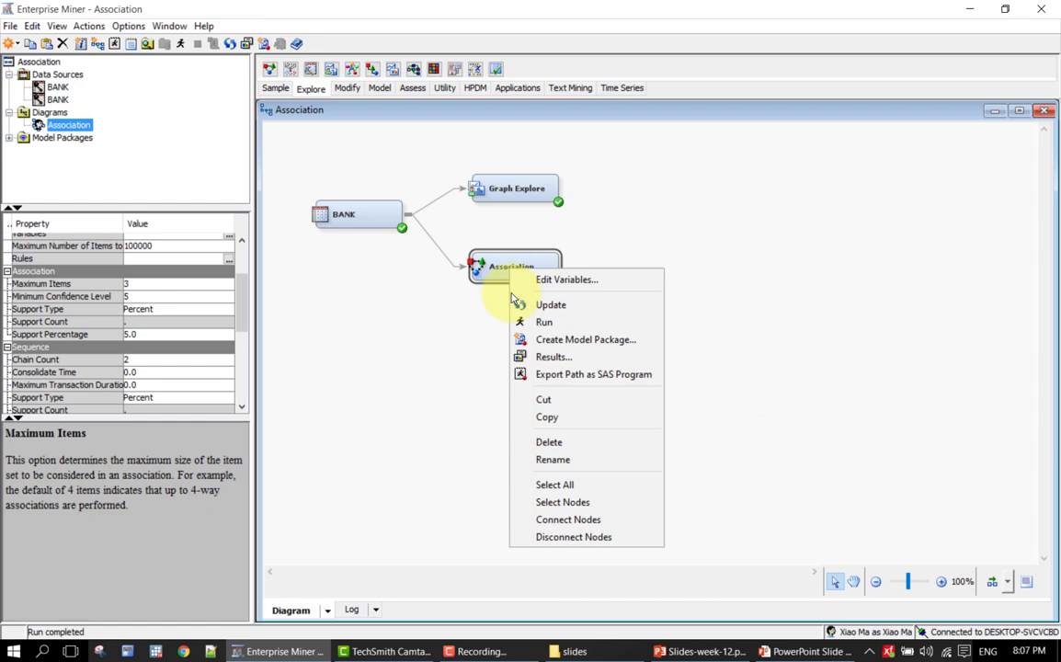
left_click(548, 362)
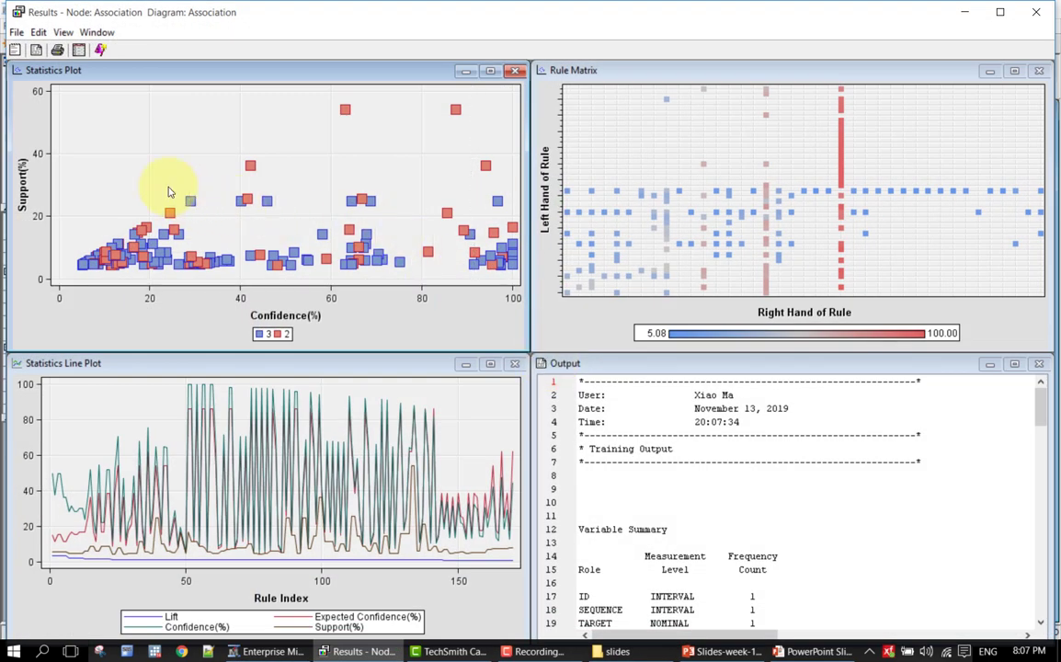
Open the Rule Description table, enlarge it to show more rules, and place it clear of the Statistics Line Plot.
left_click(64, 34)
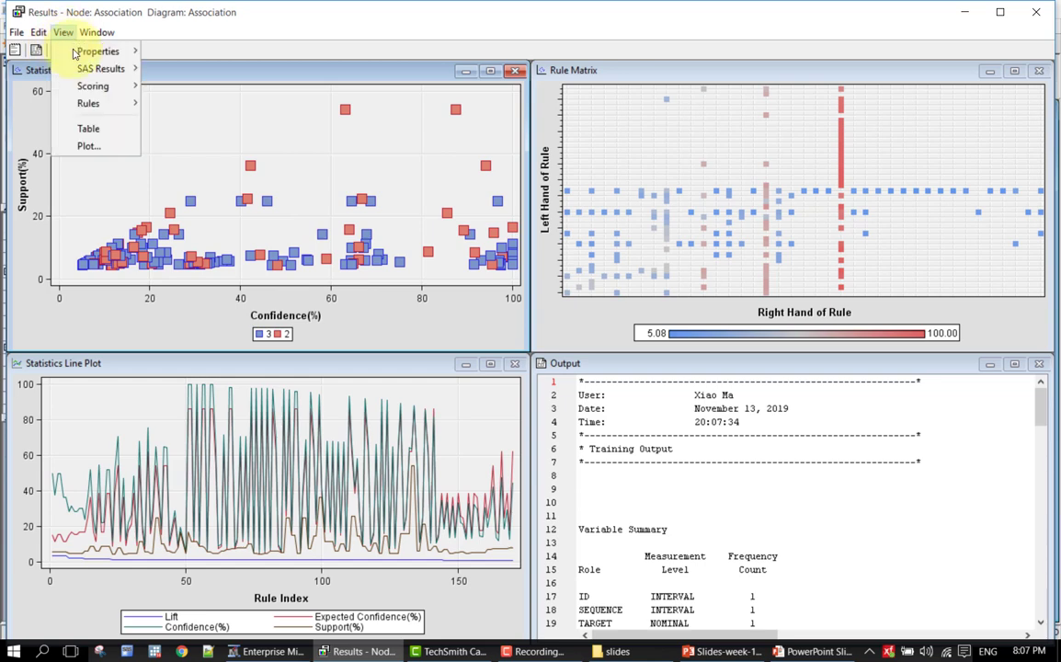
mouse_move(131, 109)
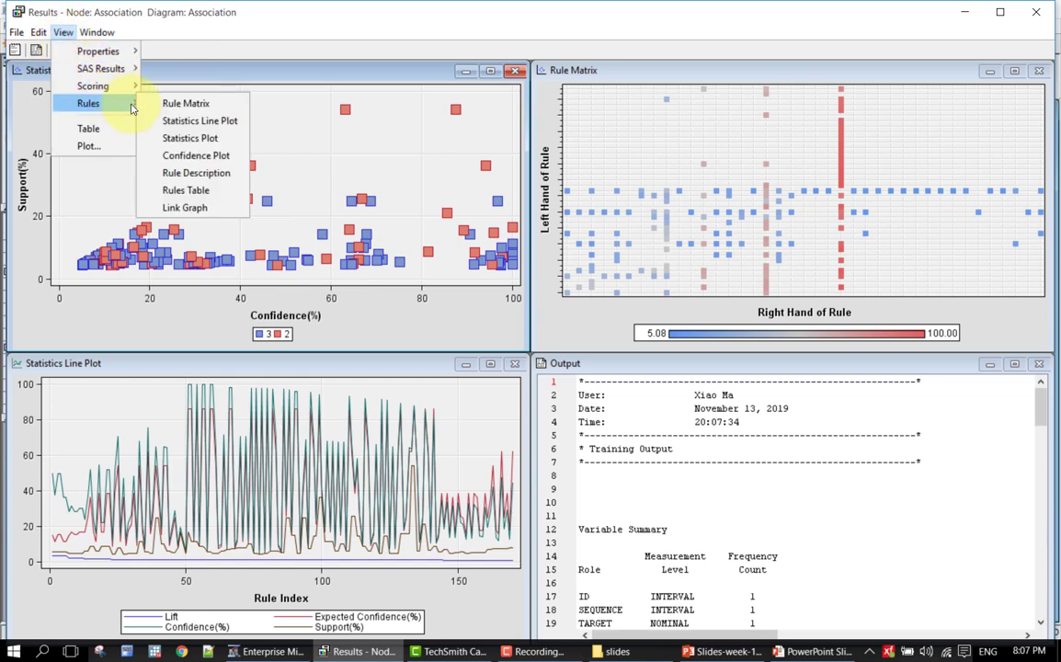
left_click(194, 173)
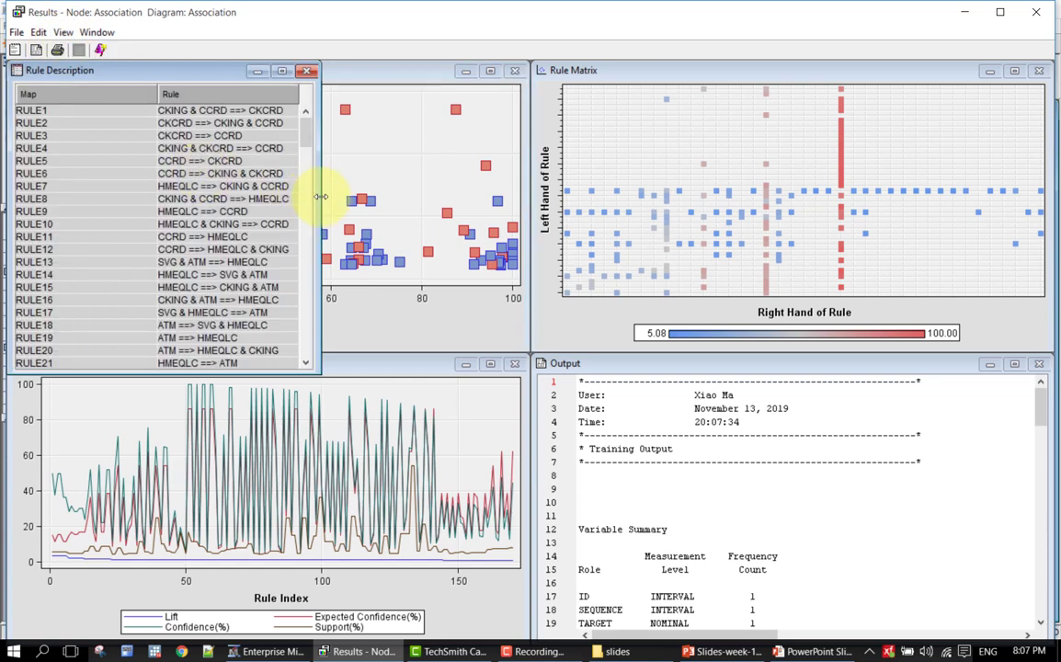
left_click_drag(319, 196, 486, 201)
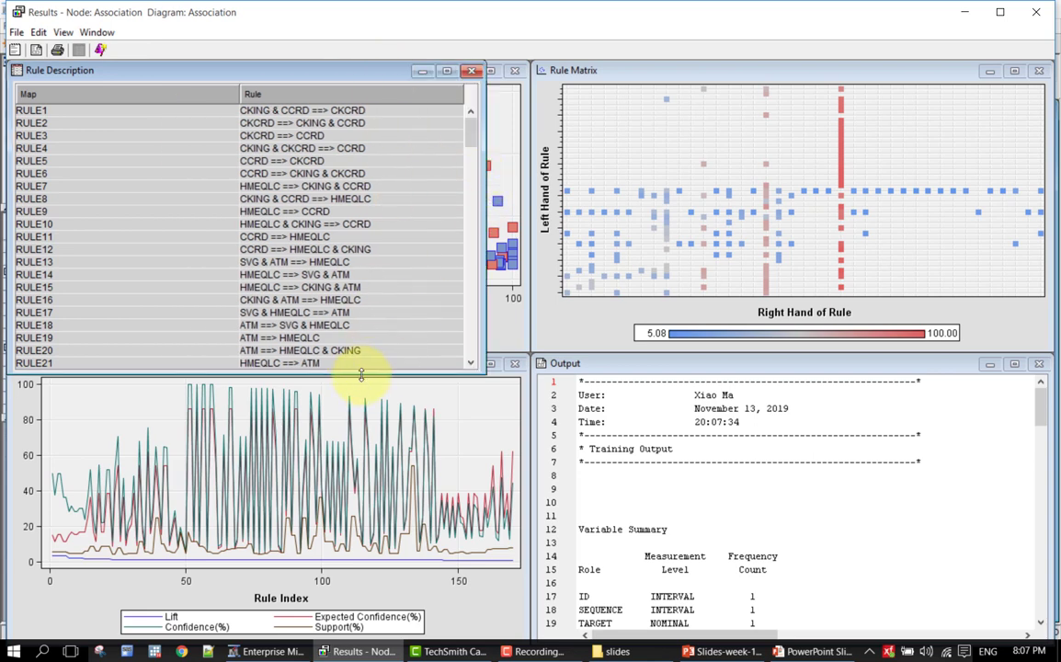
left_click_drag(355, 372, 357, 607)
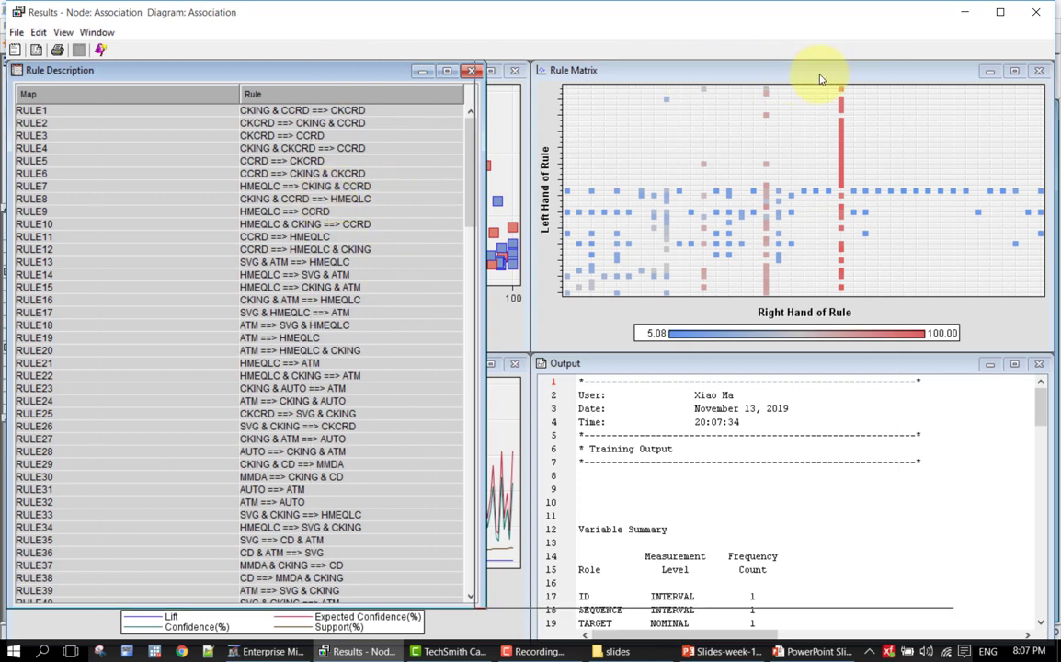
left_click_drag(821, 79, 857, 70)
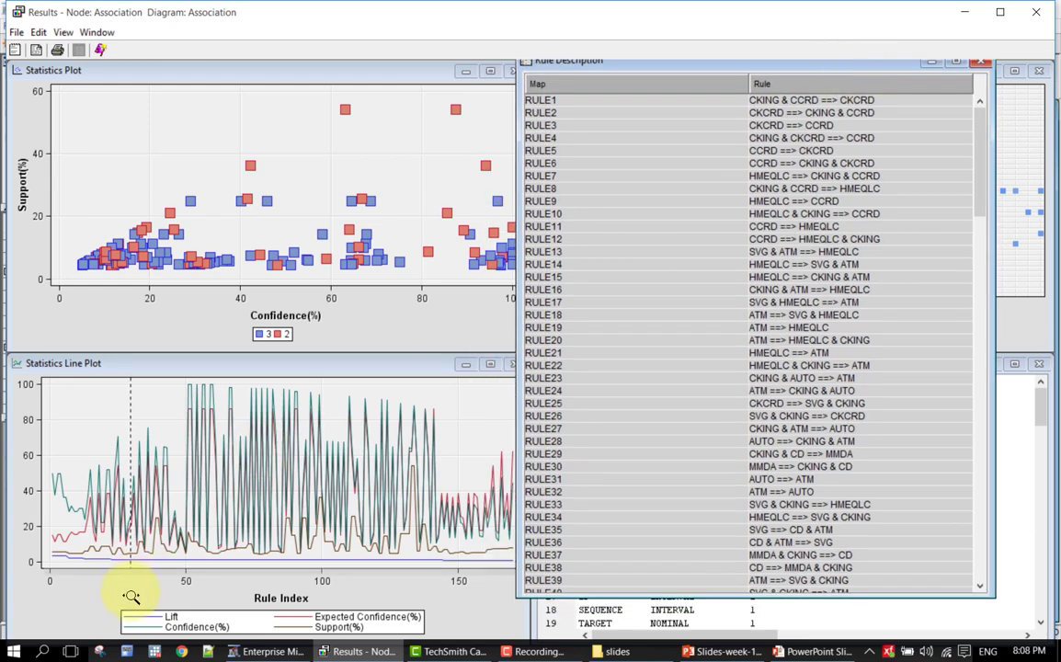
Select the confidence peak at rule index 52 in the Statistics Line Plot and look up RULE52 in the Rule Description table.
left_click(219, 341)
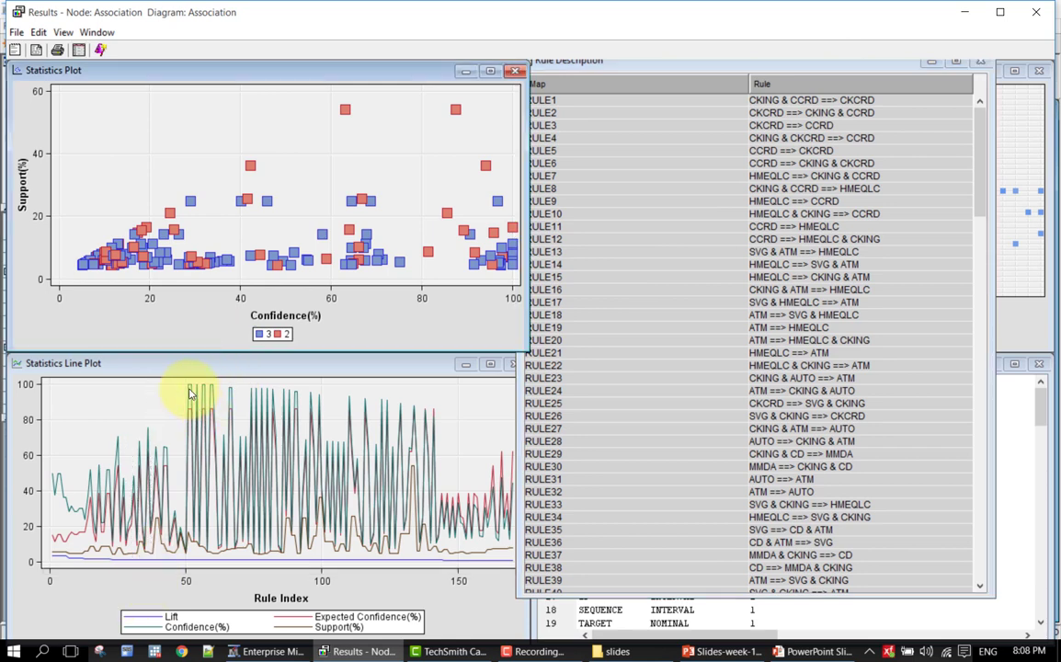
mouse_move(191, 393)
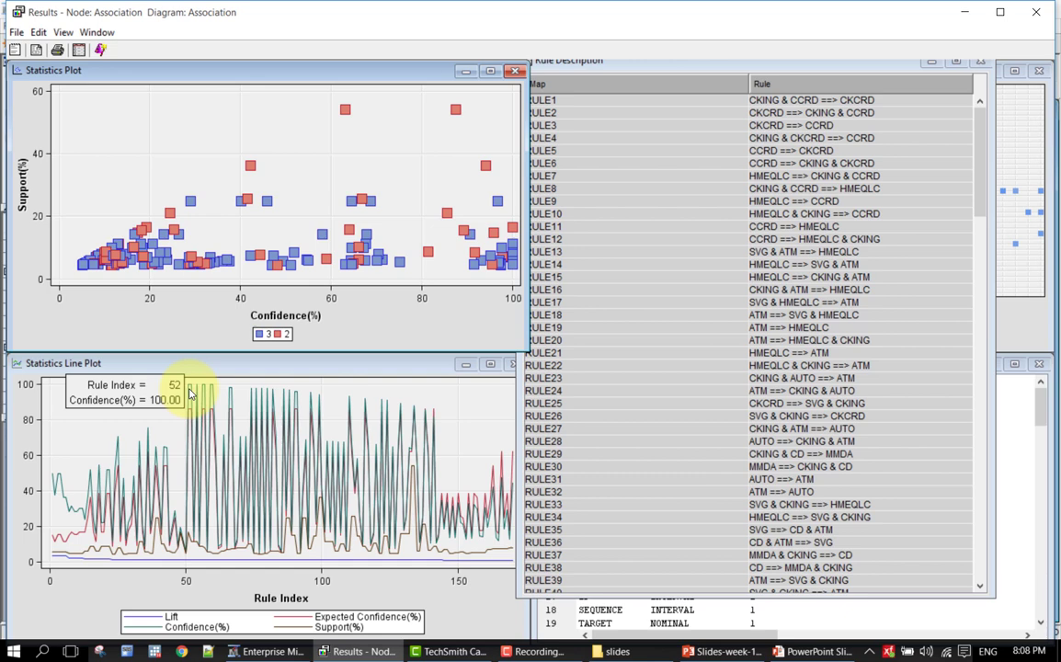
left_click(191, 393)
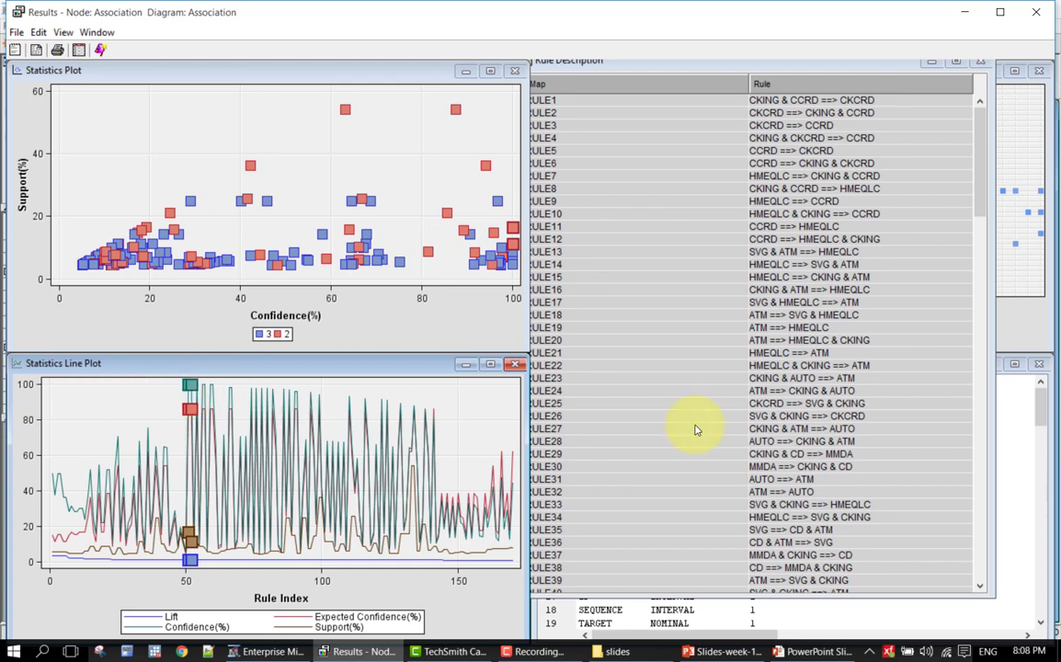
left_click_drag(981, 205, 973, 267)
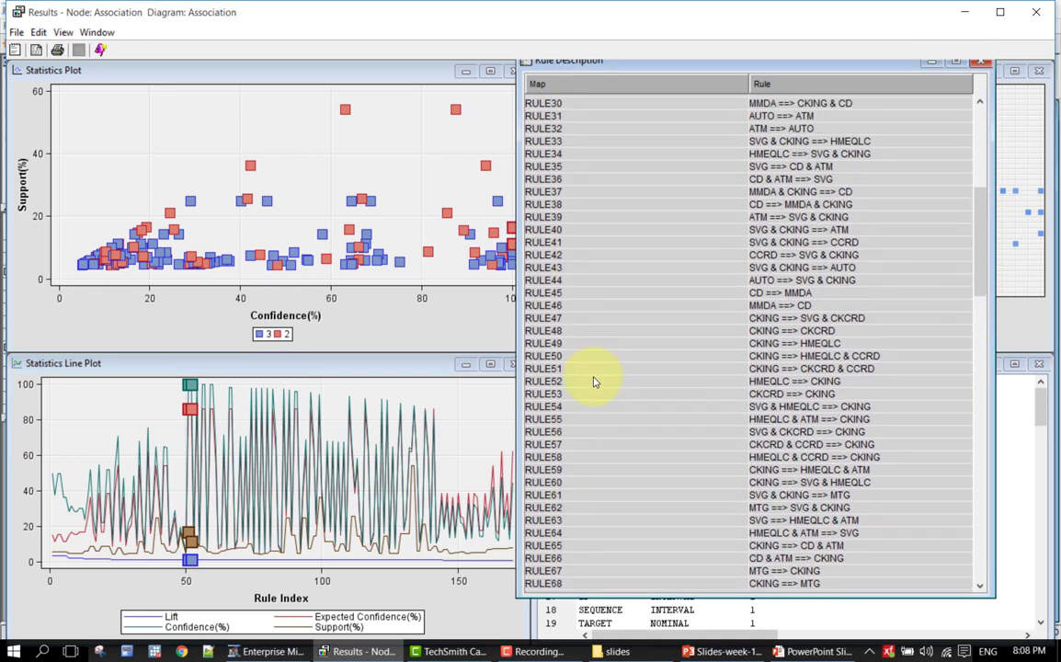
left_click(754, 387)
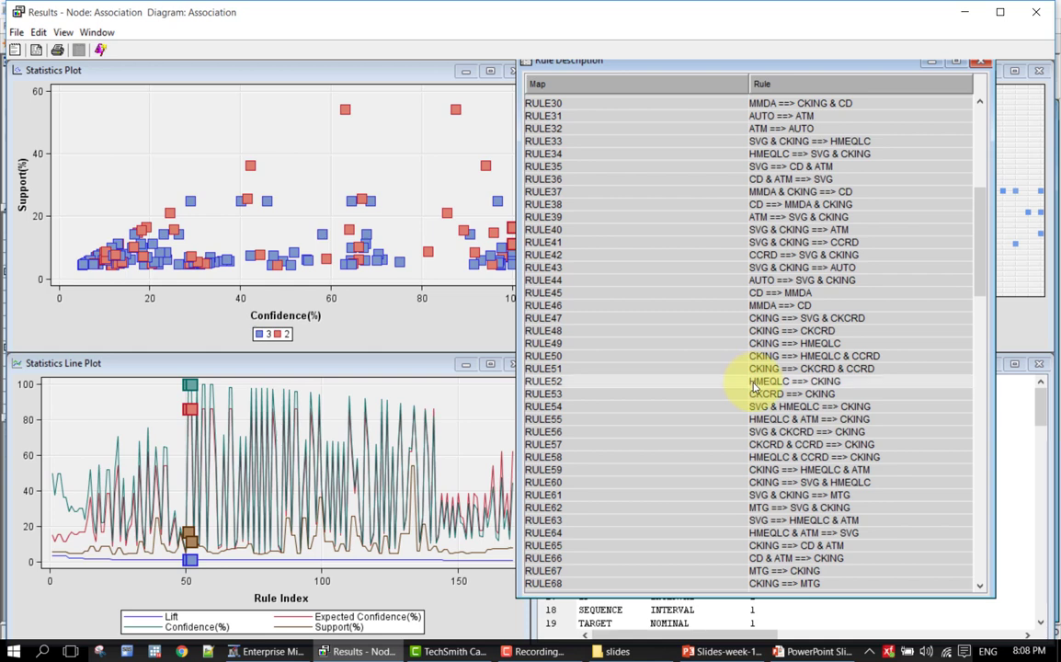
Select the confidence point at rule index 43 in the Statistics Line Plot and match it to RULE43 in the Rule Description table.
left_click(367, 372)
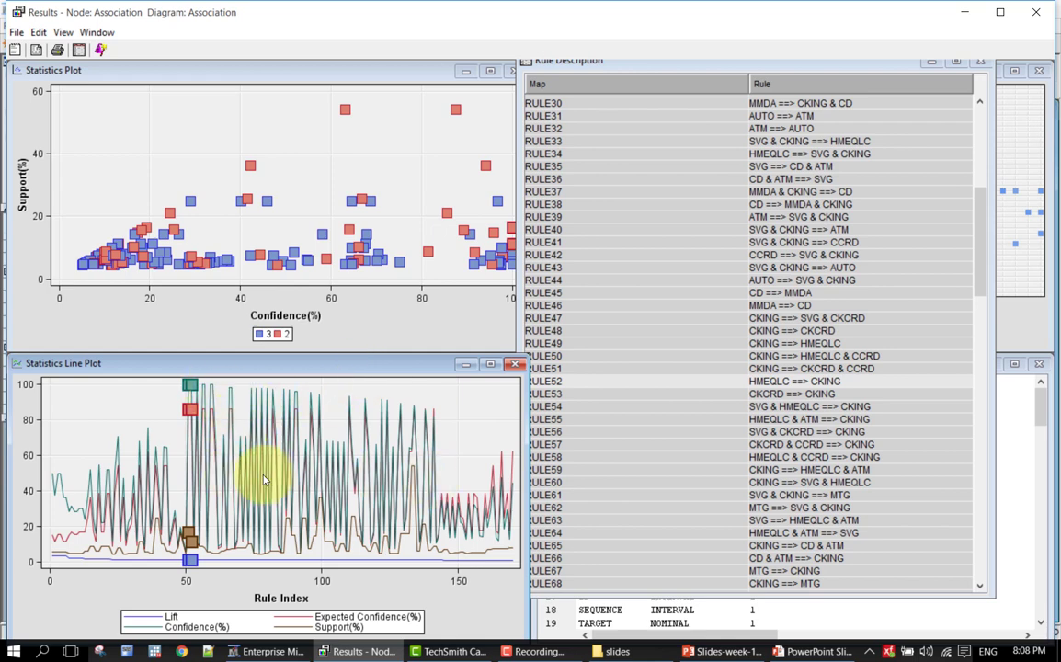
left_click(165, 452)
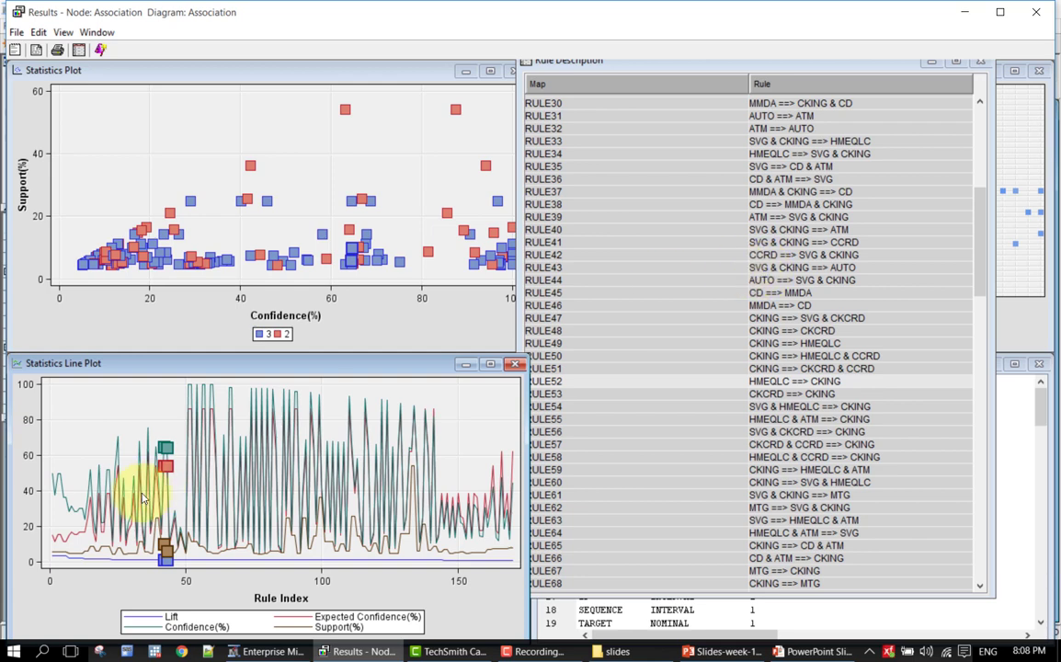
mouse_move(168, 453)
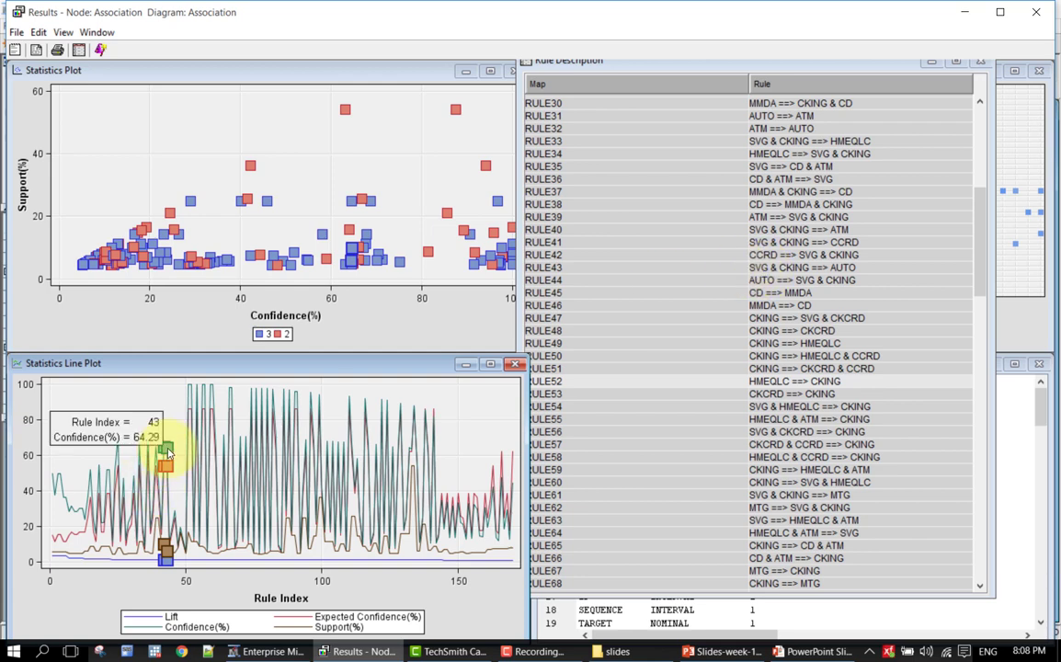
left_click(568, 270)
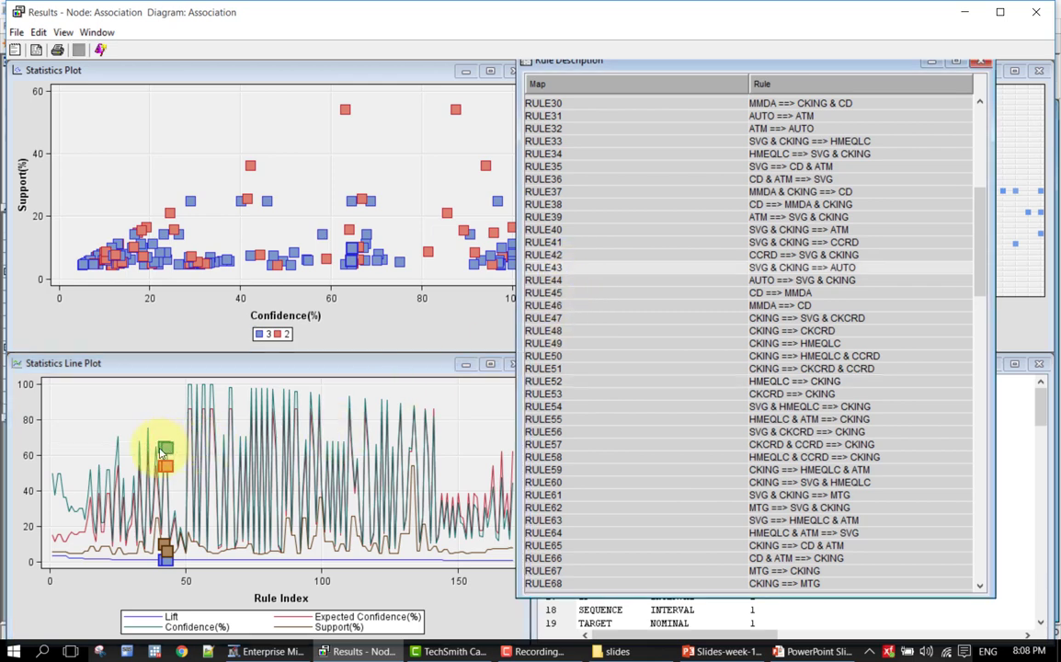
left_click(173, 366)
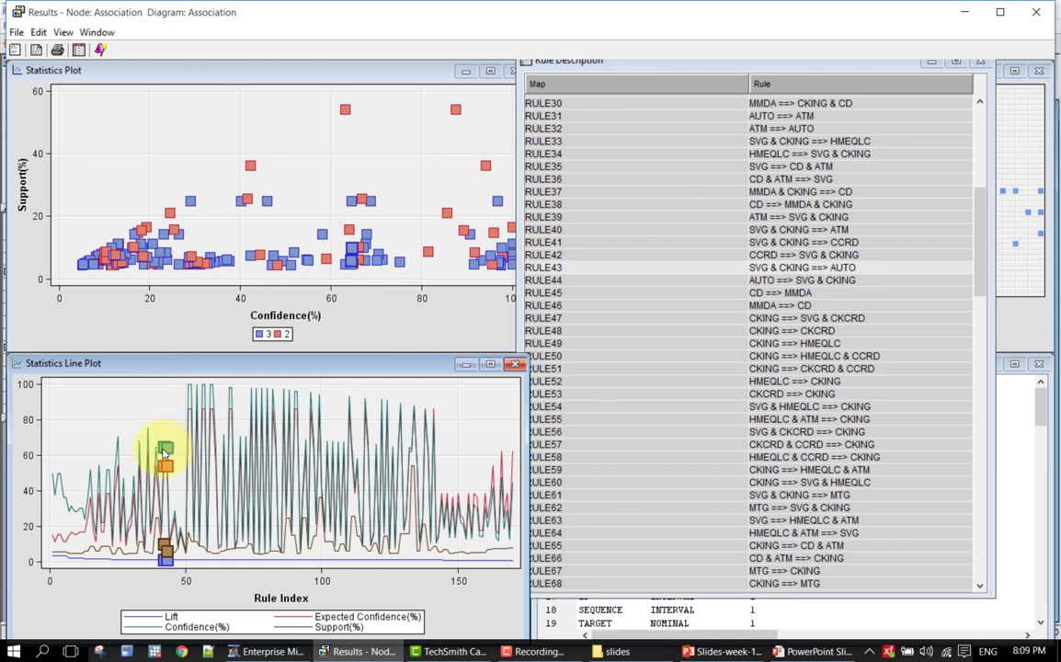
mouse_move(165, 452)
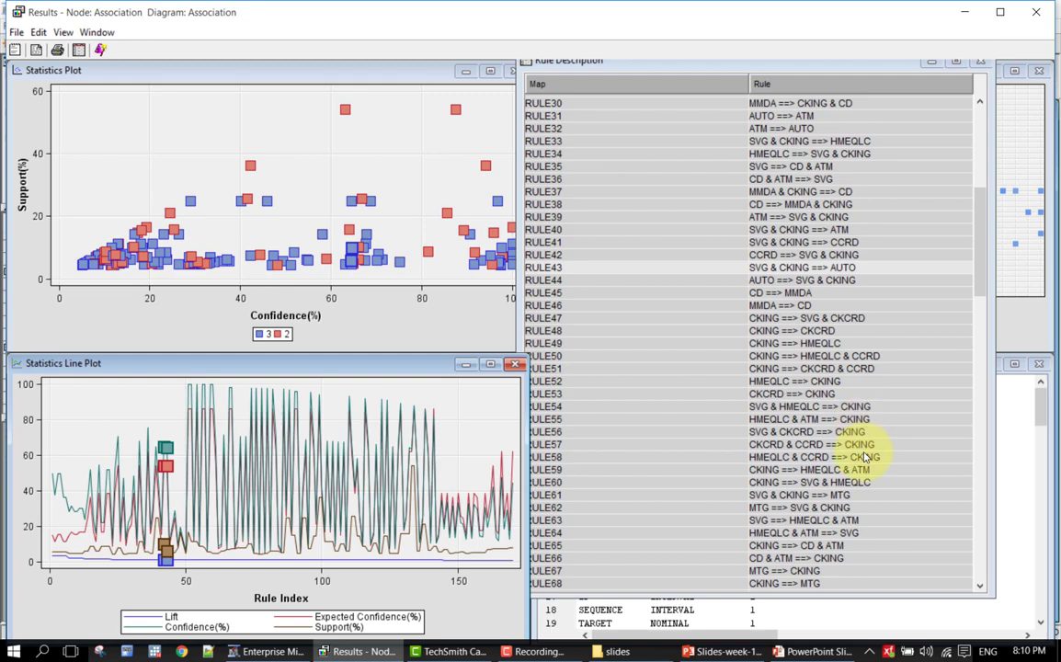
Read through the rules further down the Rule Description table and return to the rules around RULE52.
scroll(864, 457, "down", 6)
scroll(864, 457, "down", 7)
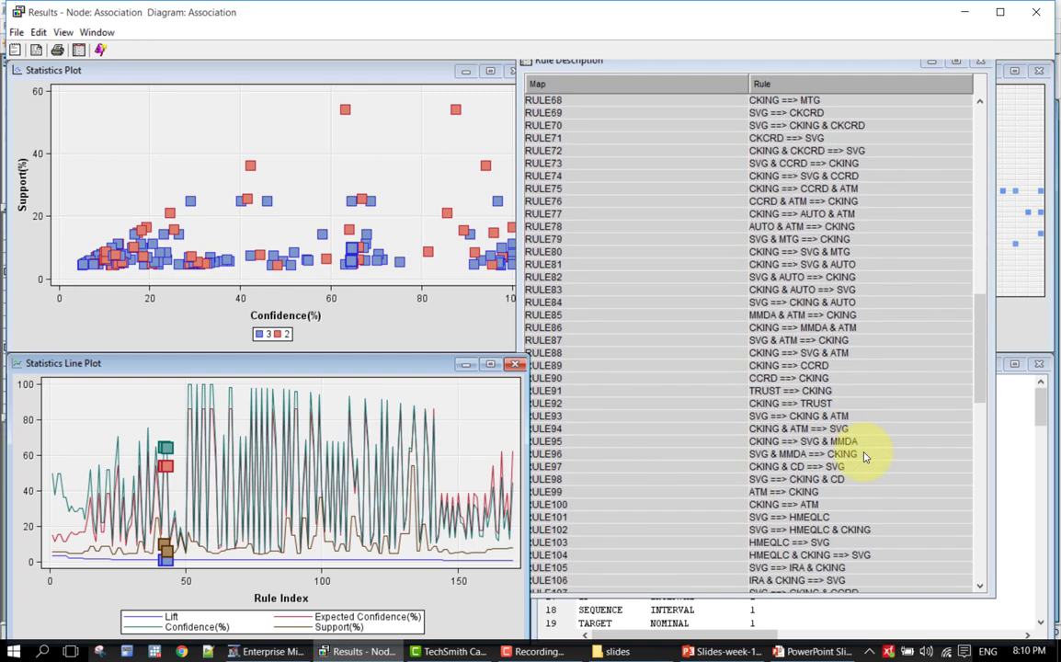
scroll(864, 457, "down", 6)
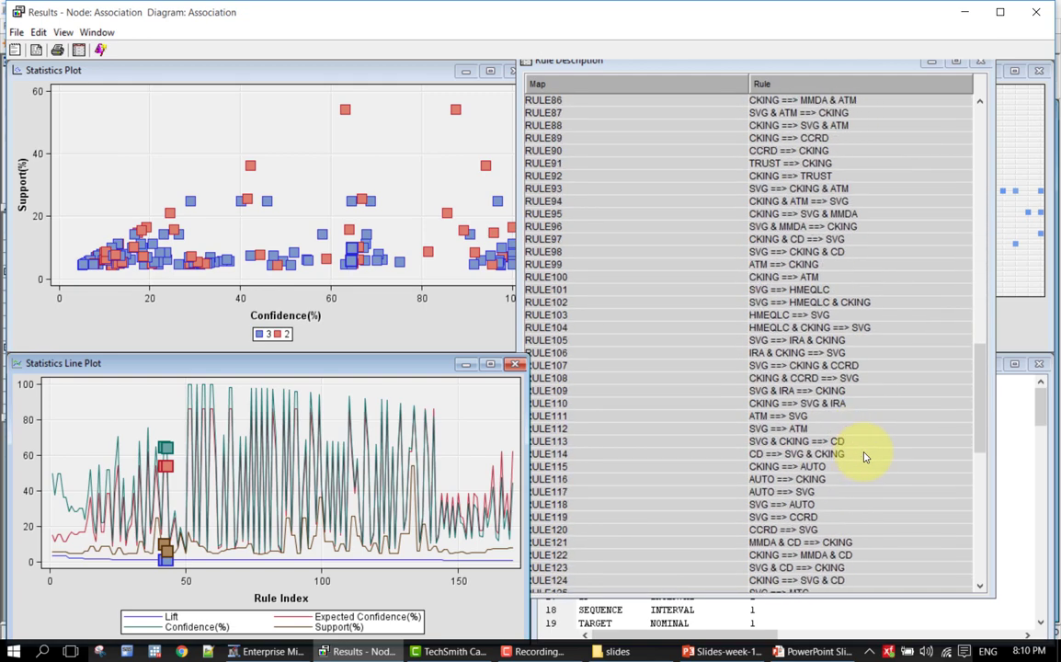
scroll(864, 457, "up", 20)
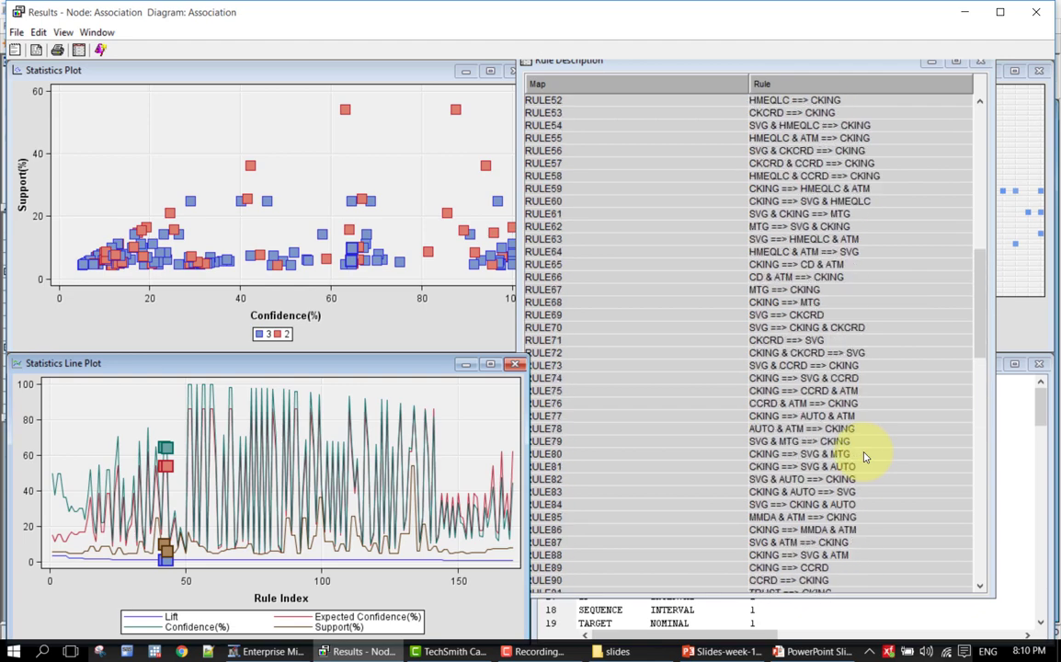
Sort the Rule Description table by Rule, re-sort it ascending by Map, and browse to the rows around RULE43.
left_click(844, 84)
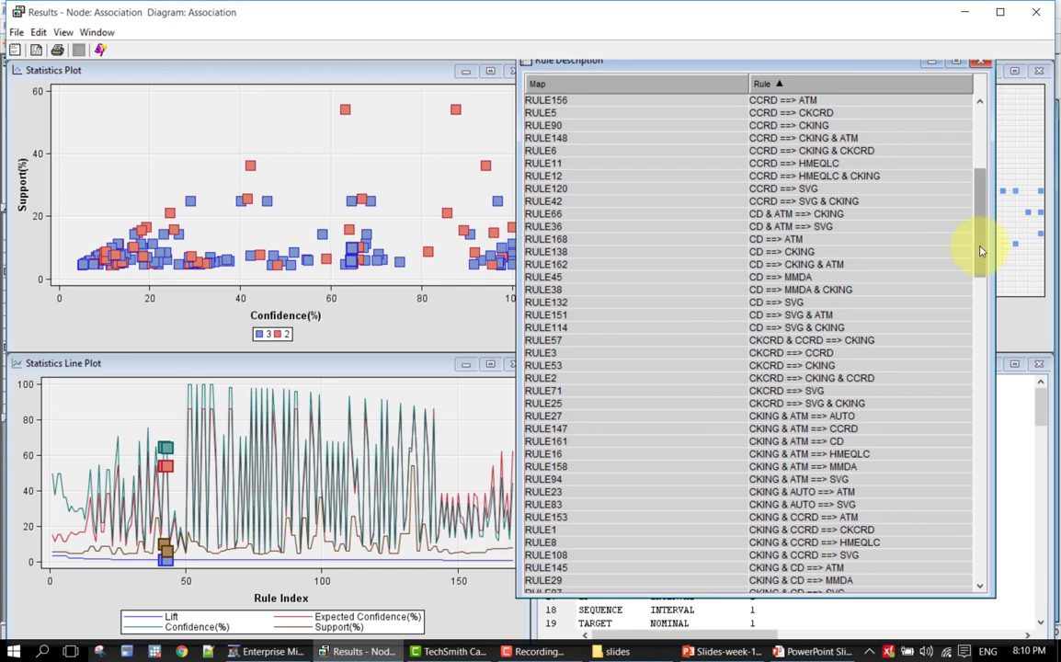
left_click_drag(980, 250, 982, 280)
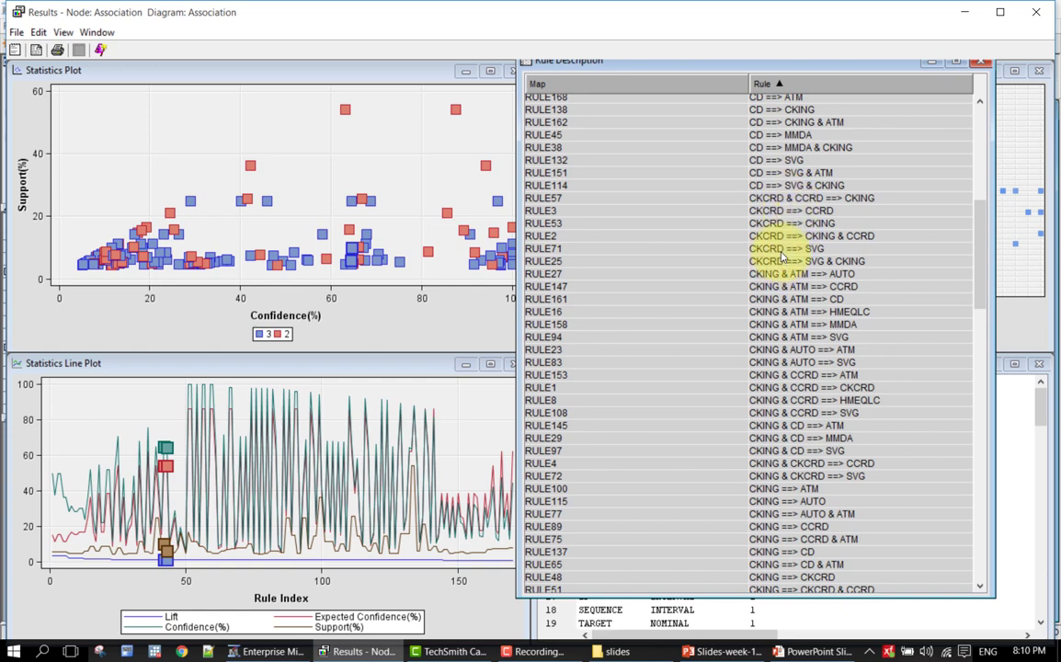
left_click(643, 88)
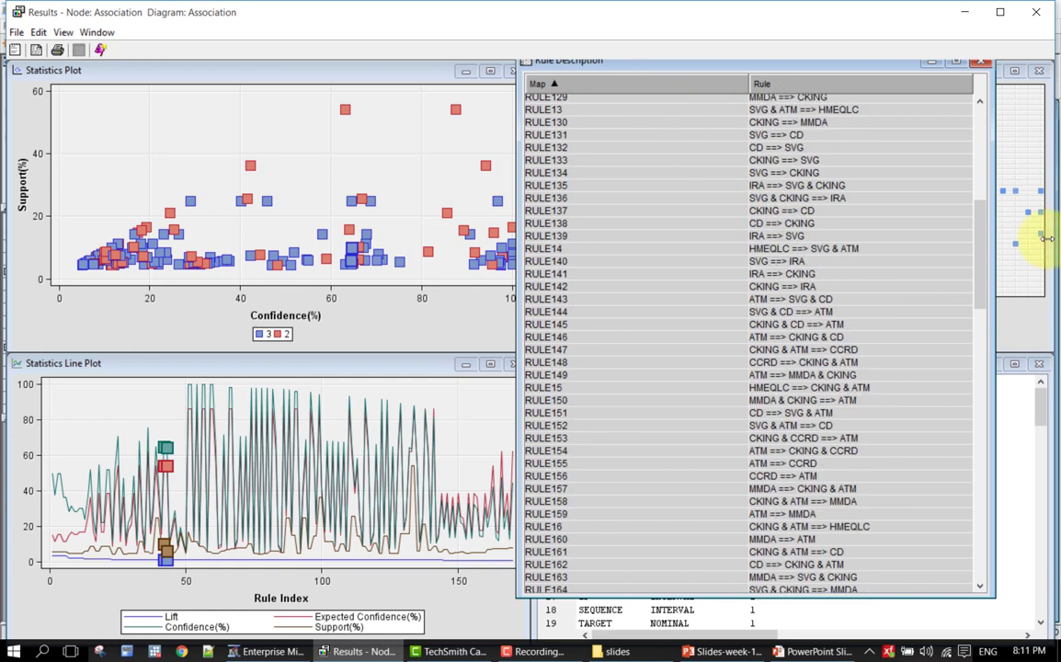
left_click_drag(983, 243, 1008, 417)
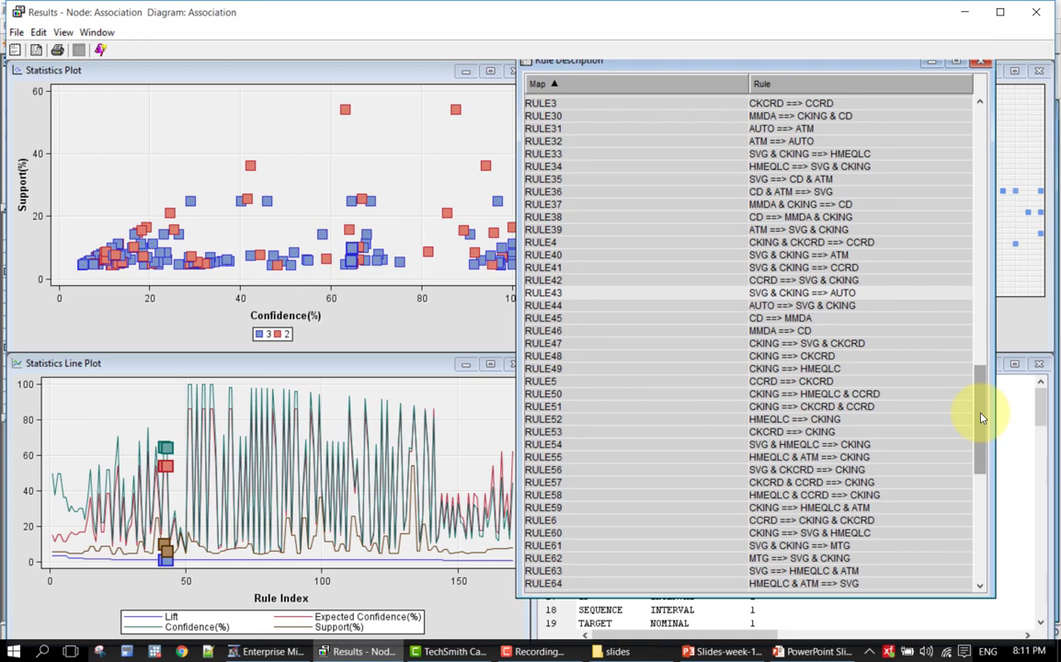
mouse_move(982, 418)
left_mouse_down()
mouse_move(971, 284)
mouse_move(976, 407)
mouse_move(987, 419)
left_mouse_up()
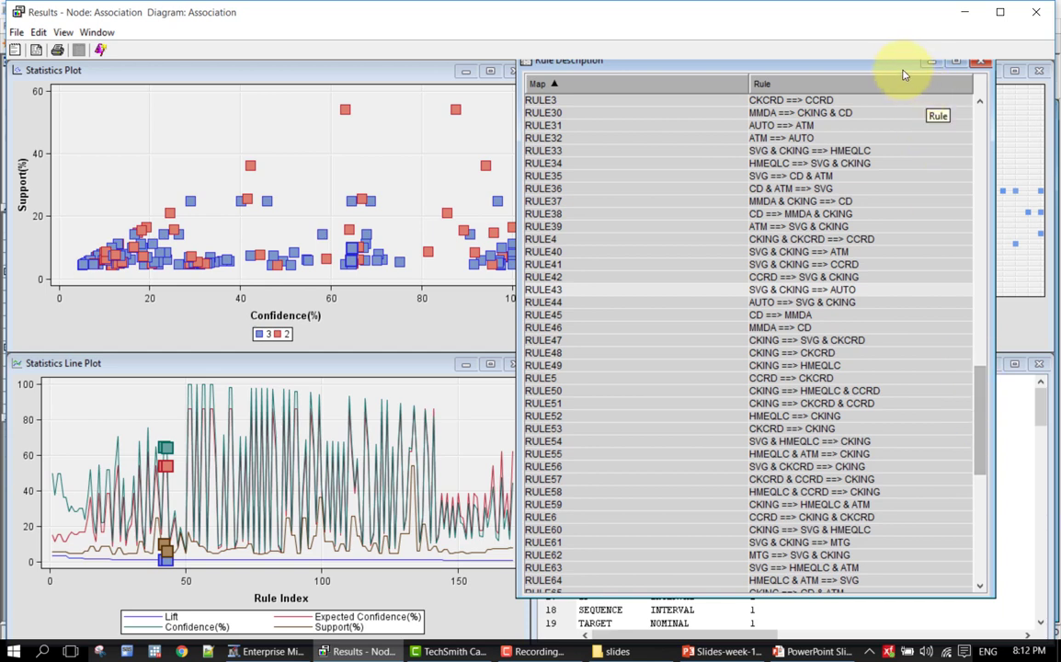
Bring the Rule Description window's title bar into view, maximize and restore the window, and align it beside the plots.
left_click_drag(906, 80, 903, 90)
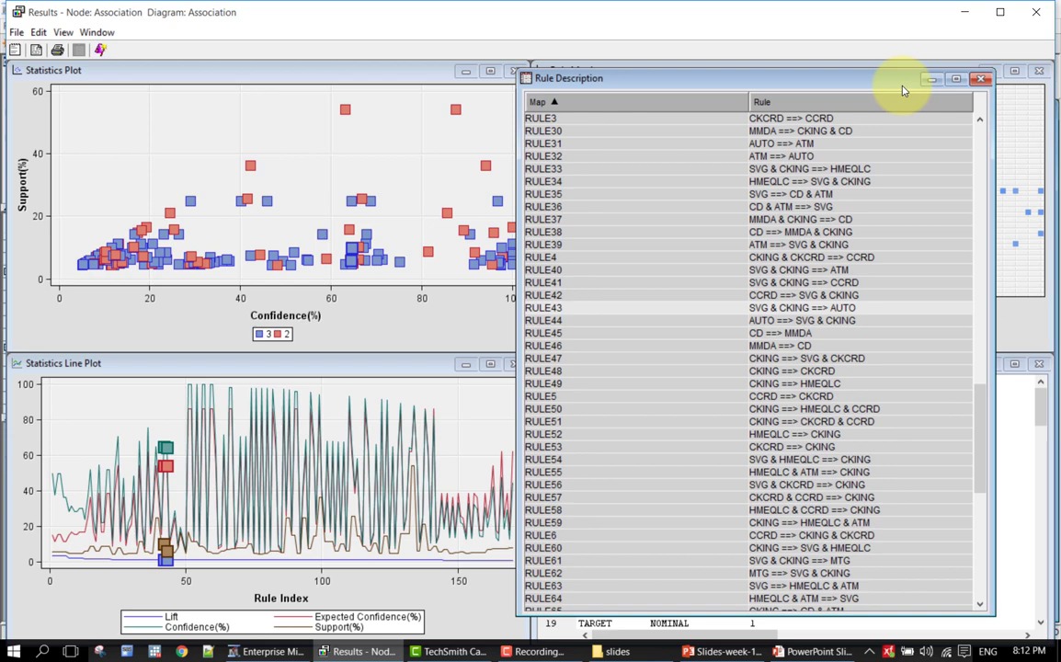
left_click(958, 83)
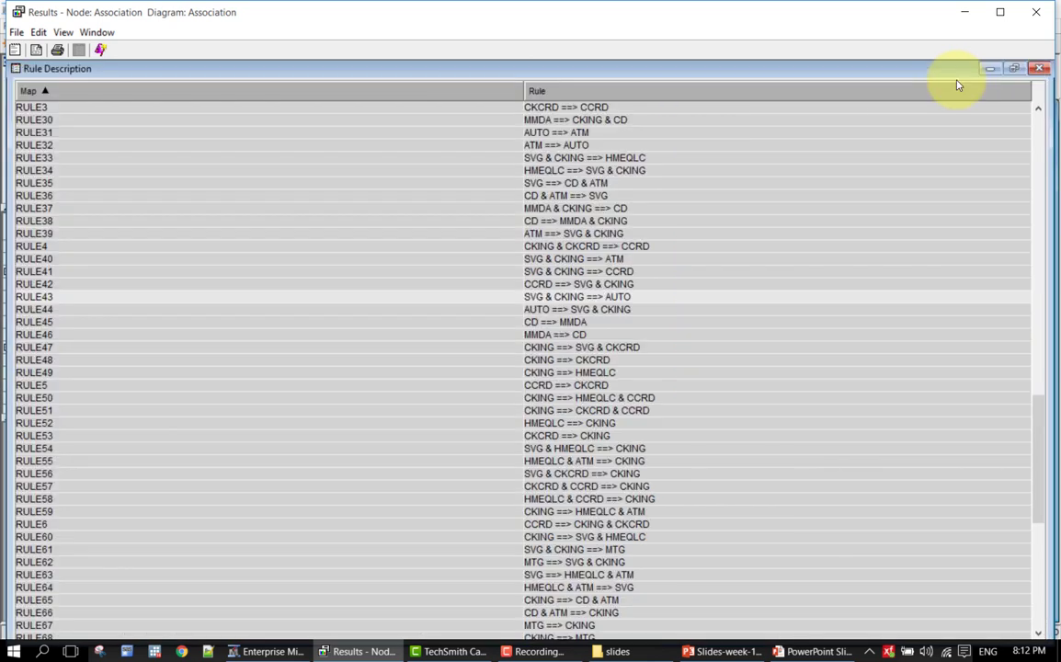
left_click(1013, 68)
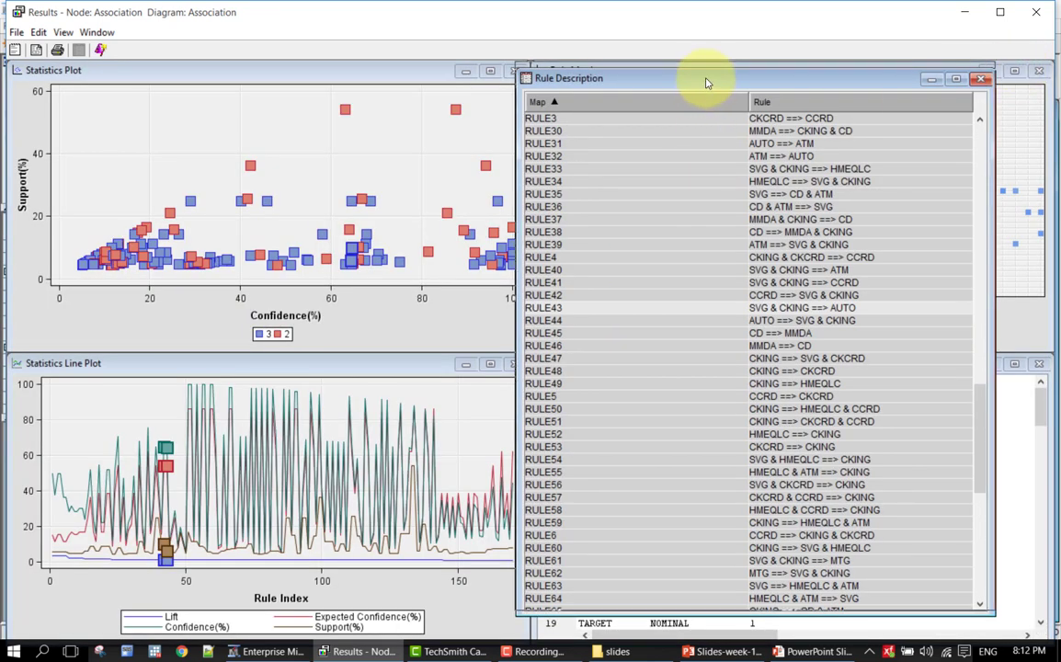
left_click_drag(707, 91, 708, 84)
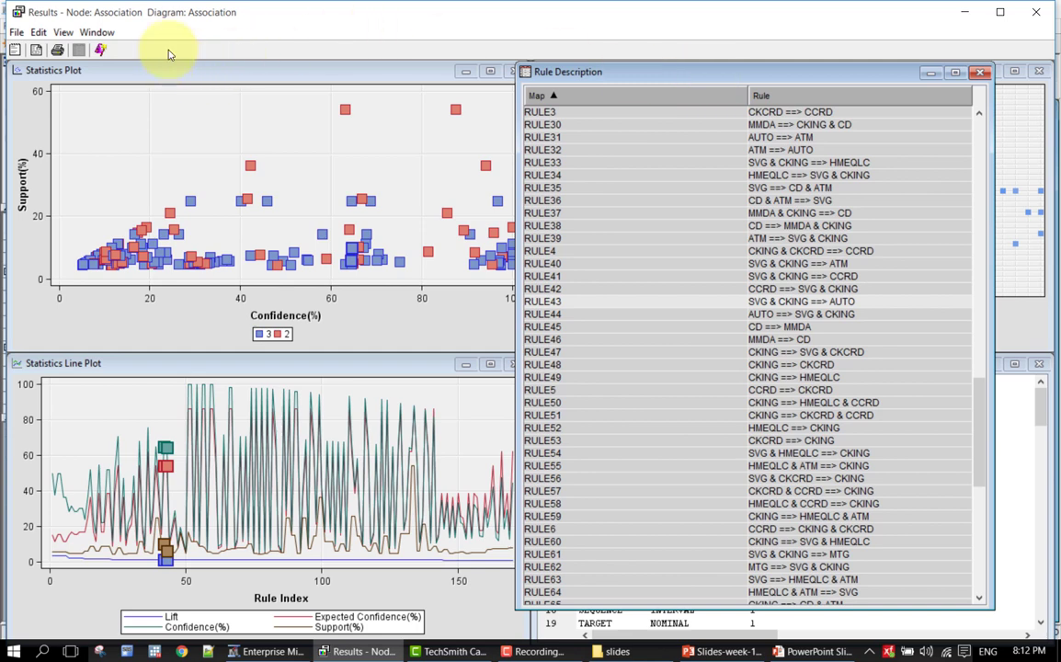
Open the Rules Table from the association results and maximize it to show all its columns.
left_click(63, 32)
mouse_move(98, 111)
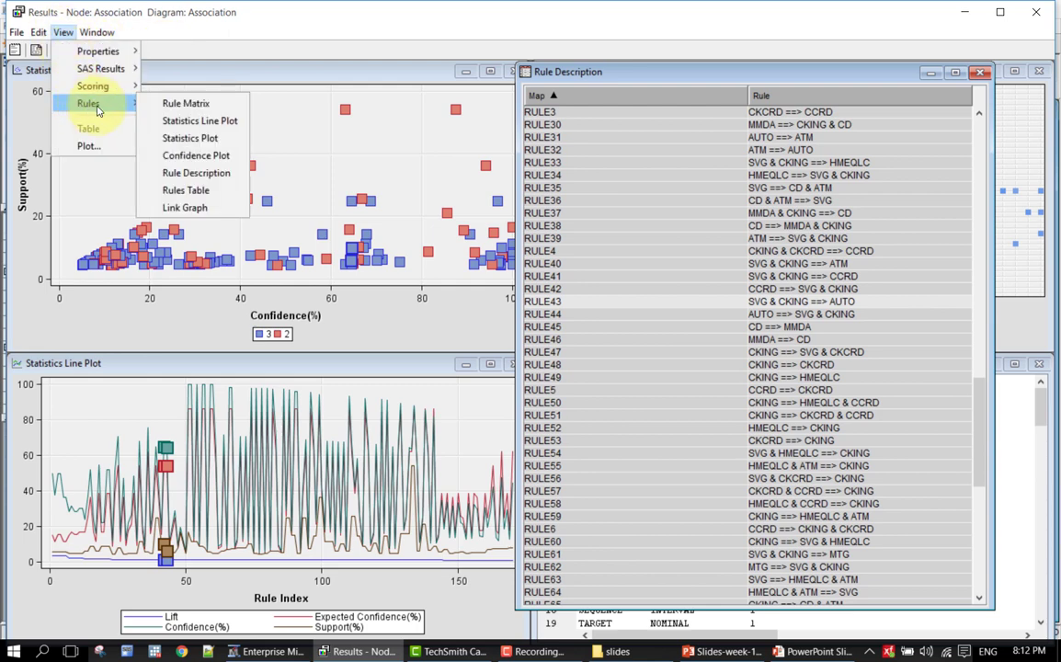
left_click(204, 191)
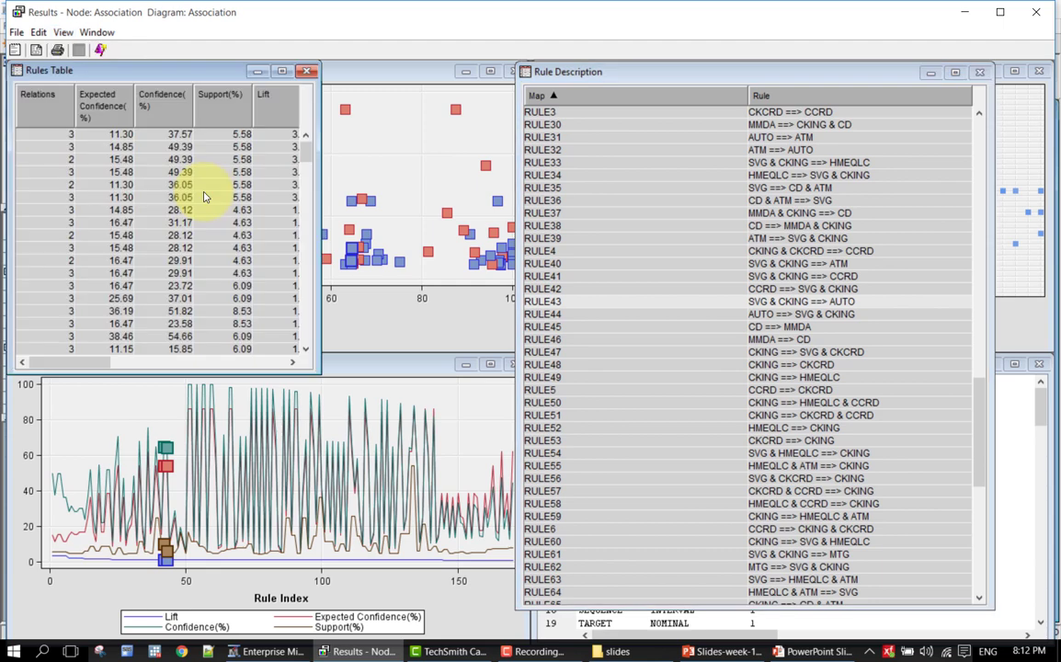
left_click(280, 71)
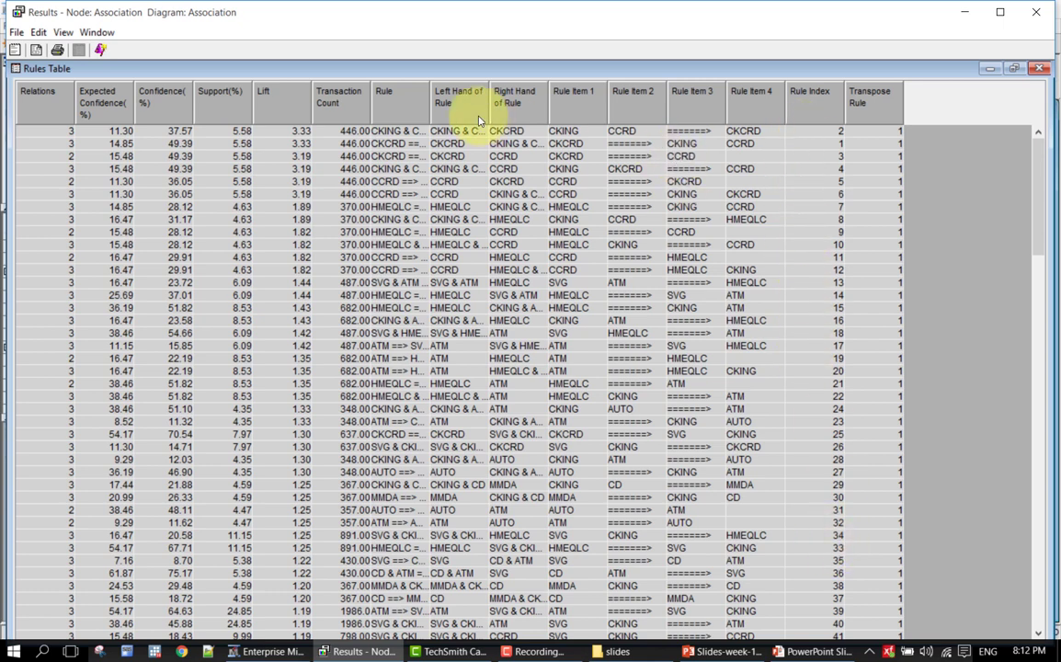
Sort the Rules Table by descending Lift, re-sort it by descending Support, and highlight the two rules with the highest support.
left_click(272, 108)
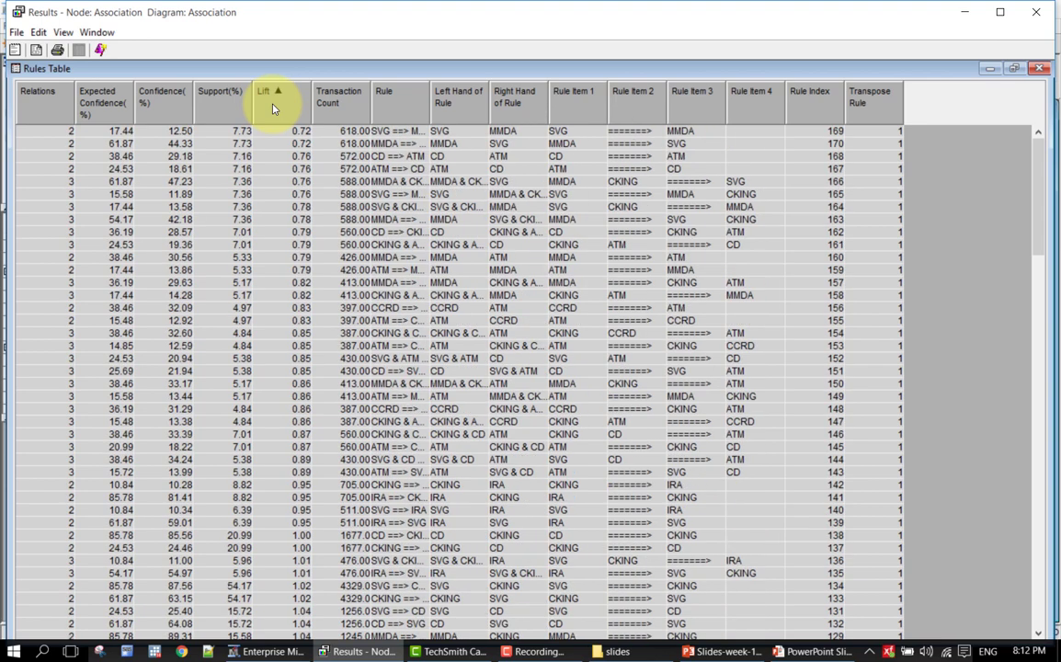
left_click(272, 108)
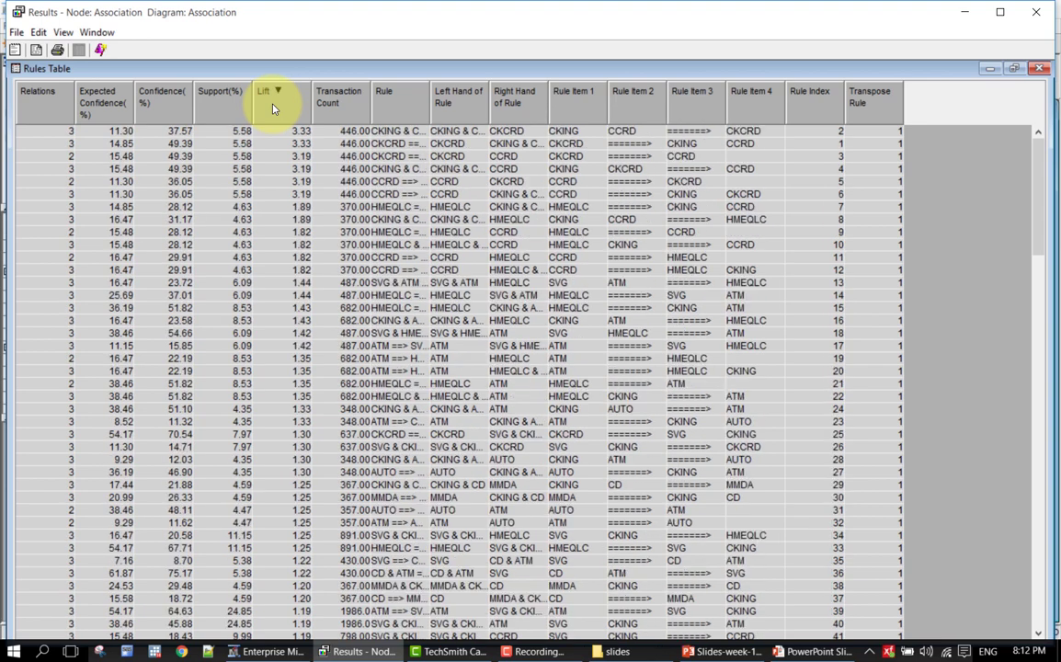
left_click(222, 115)
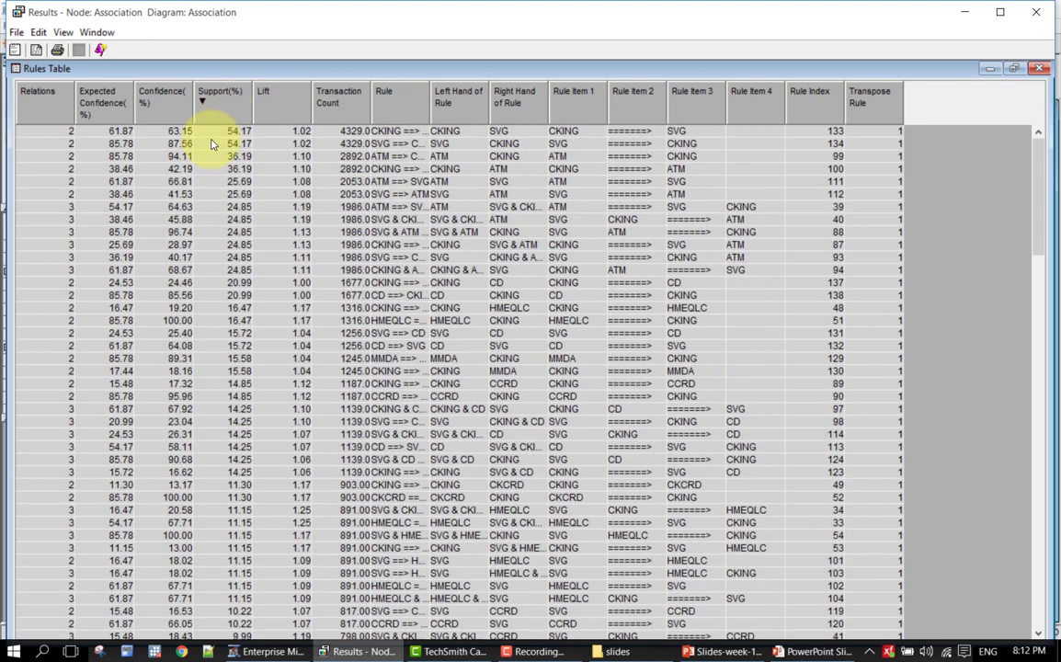
left_click(208, 134)
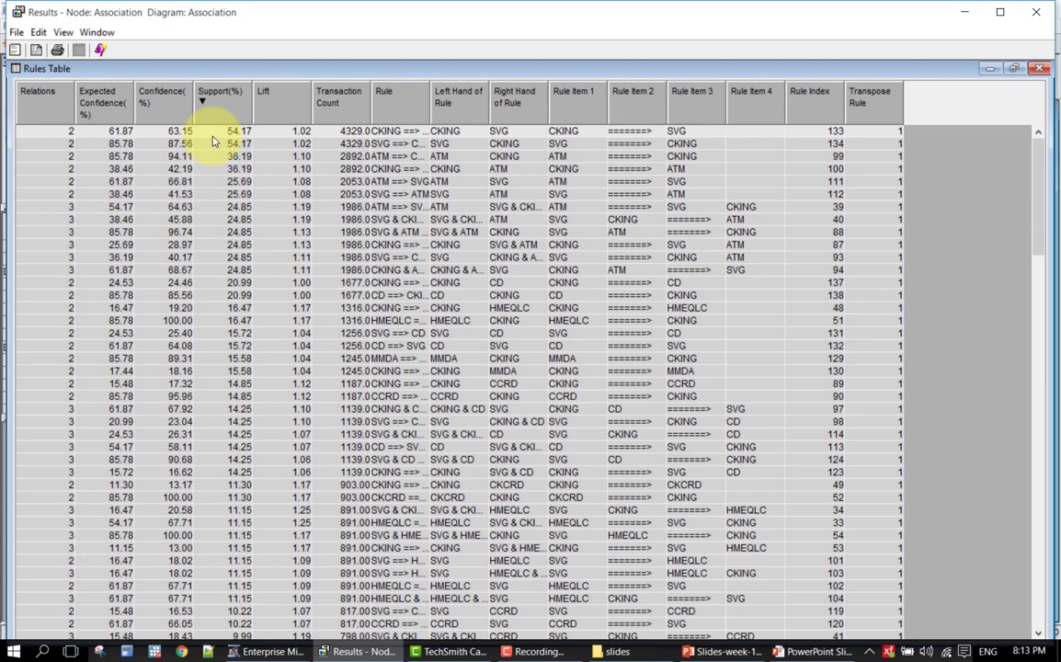
left_click_drag(212, 141, 217, 155)
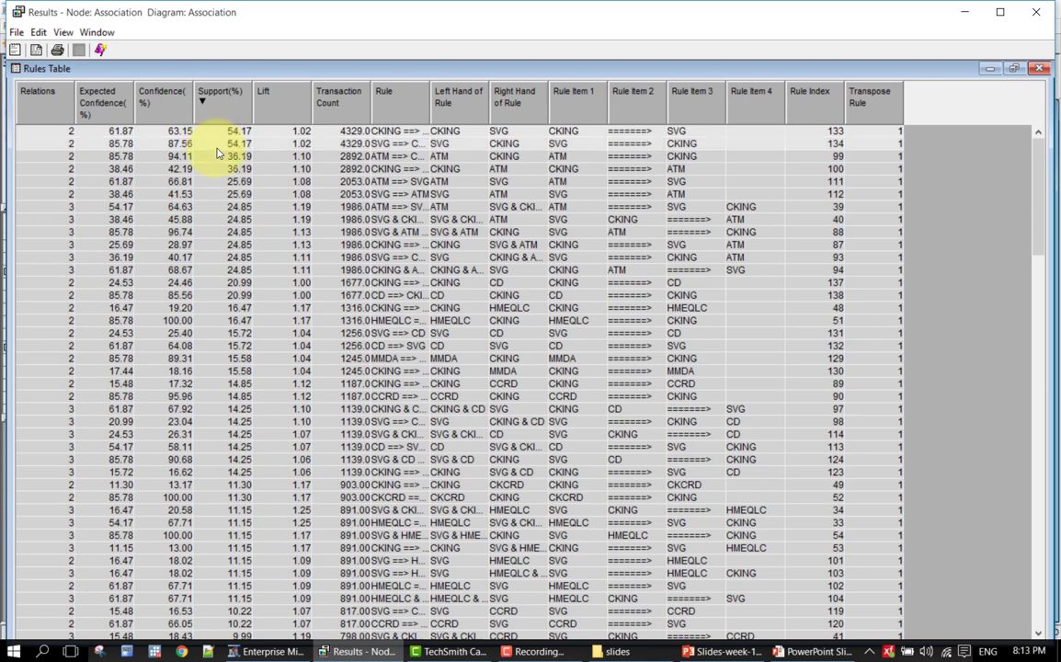